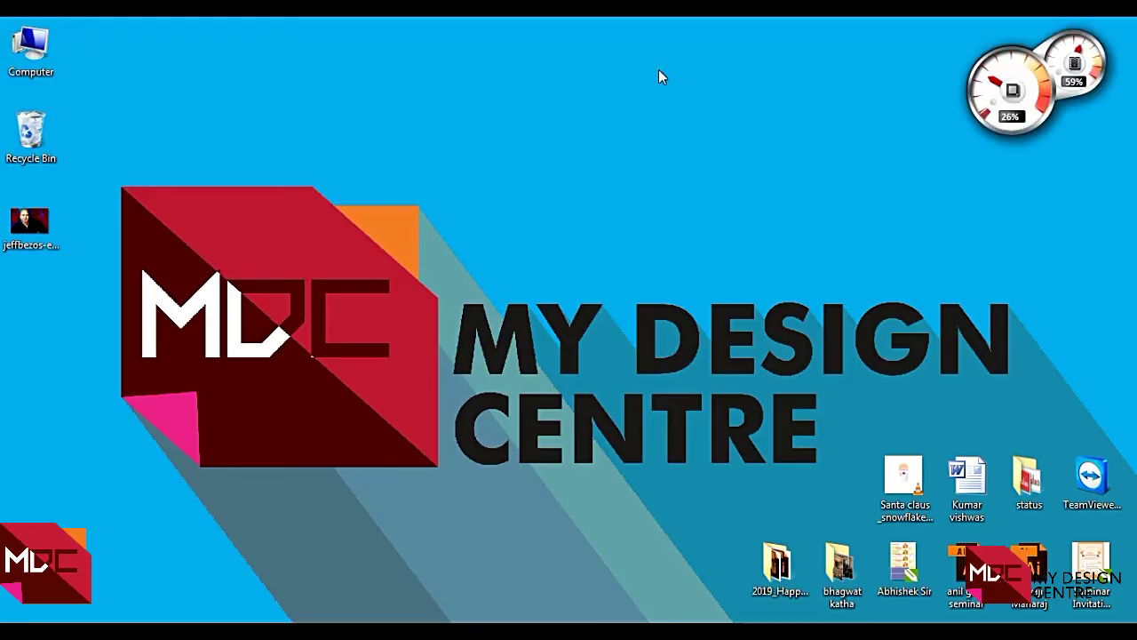
Refresh the desktop and dismiss the Windows colour-scheme prompt
right_click(658, 70)
right_click(685, 126)
click(730, 172)
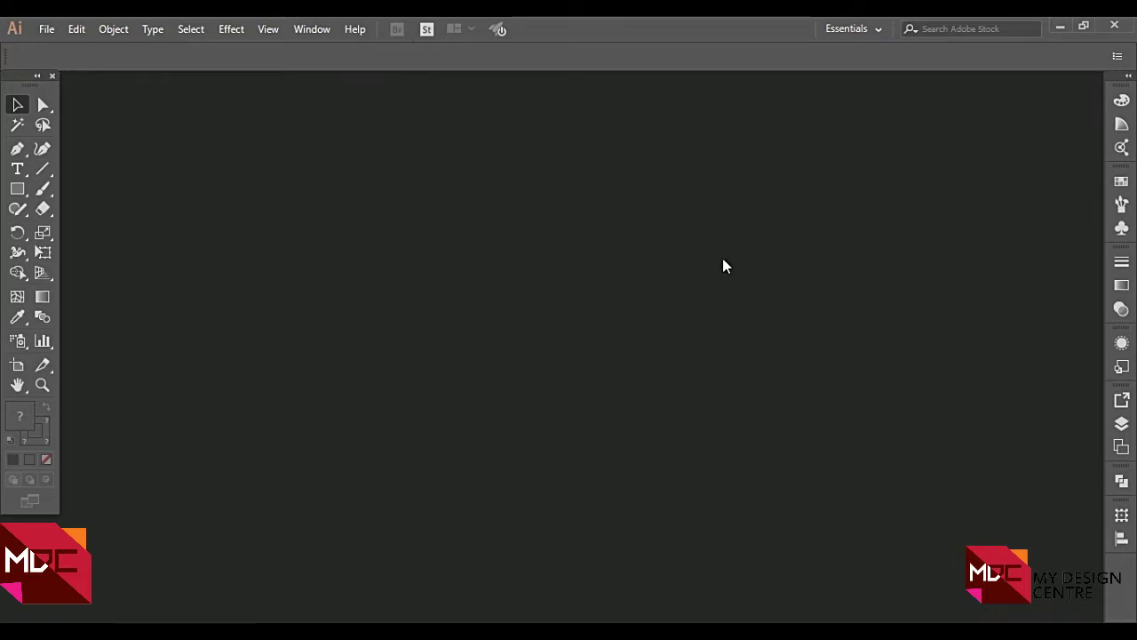
click(476, 195)
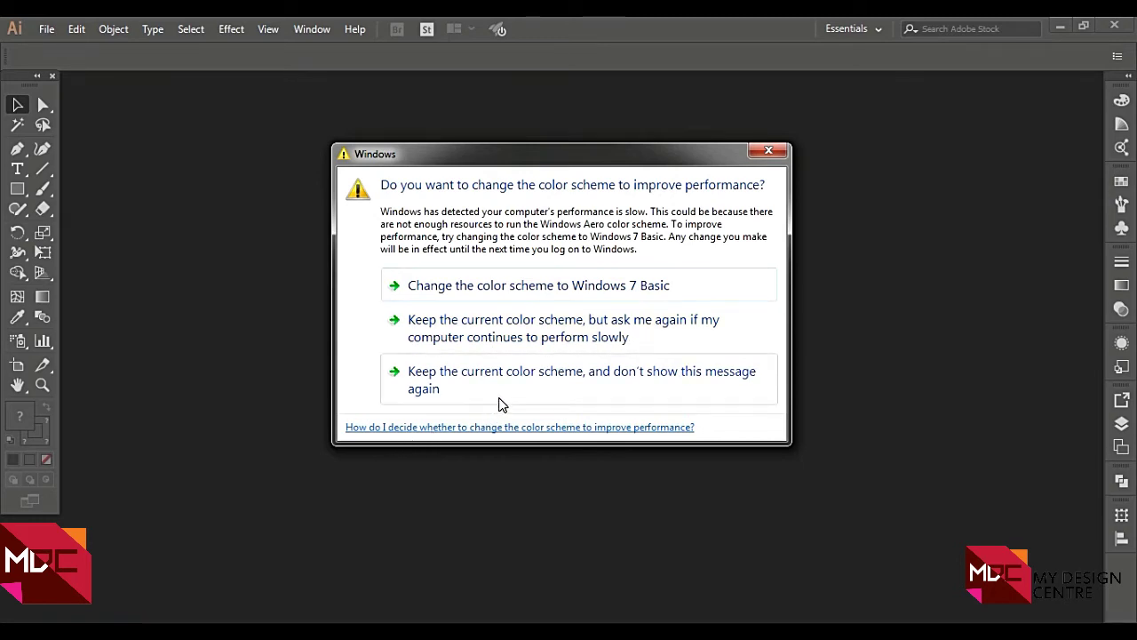
click(770, 152)
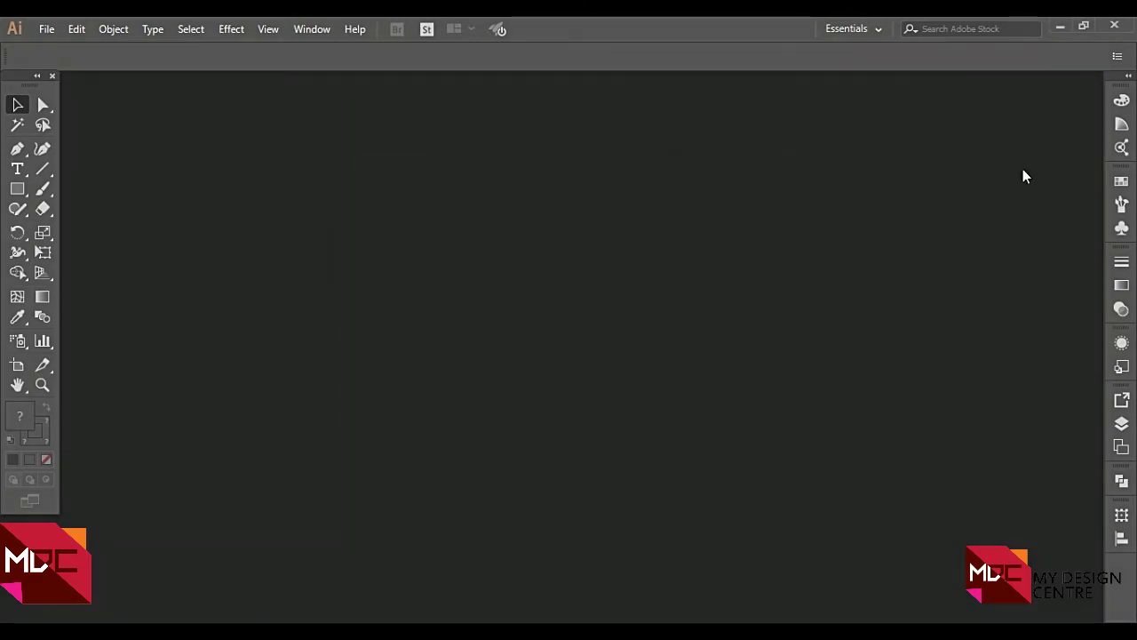
Try out the Color, Color Guide, Color Themes, Swatches, Brushes, Symbols and Gradient dock panels
click(1122, 100)
click(1123, 99)
click(1122, 125)
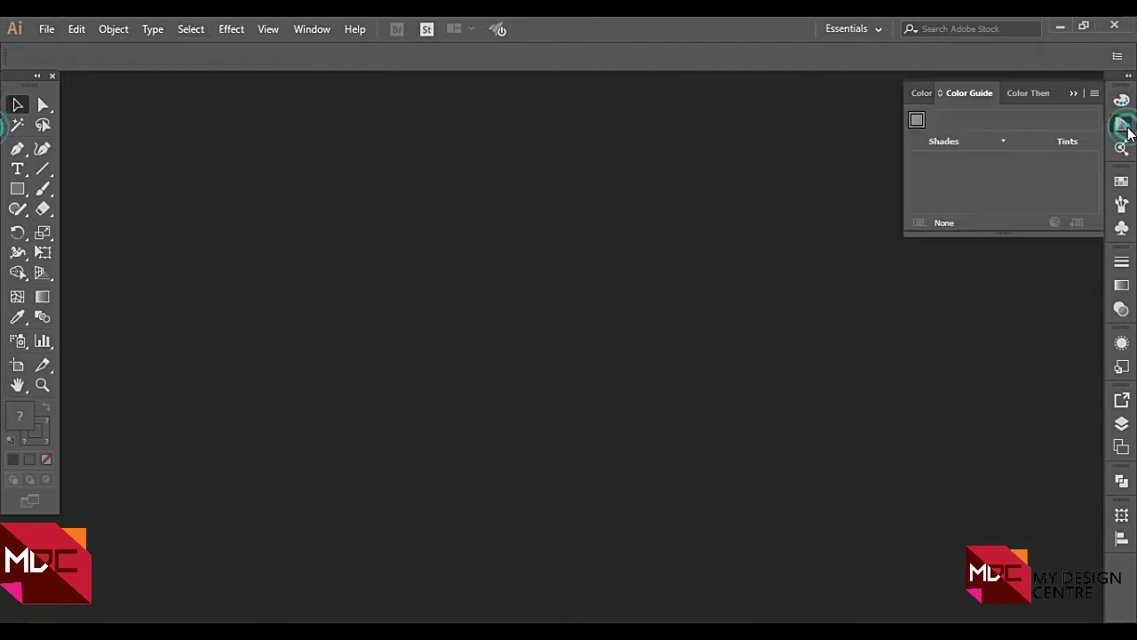
click(1122, 125)
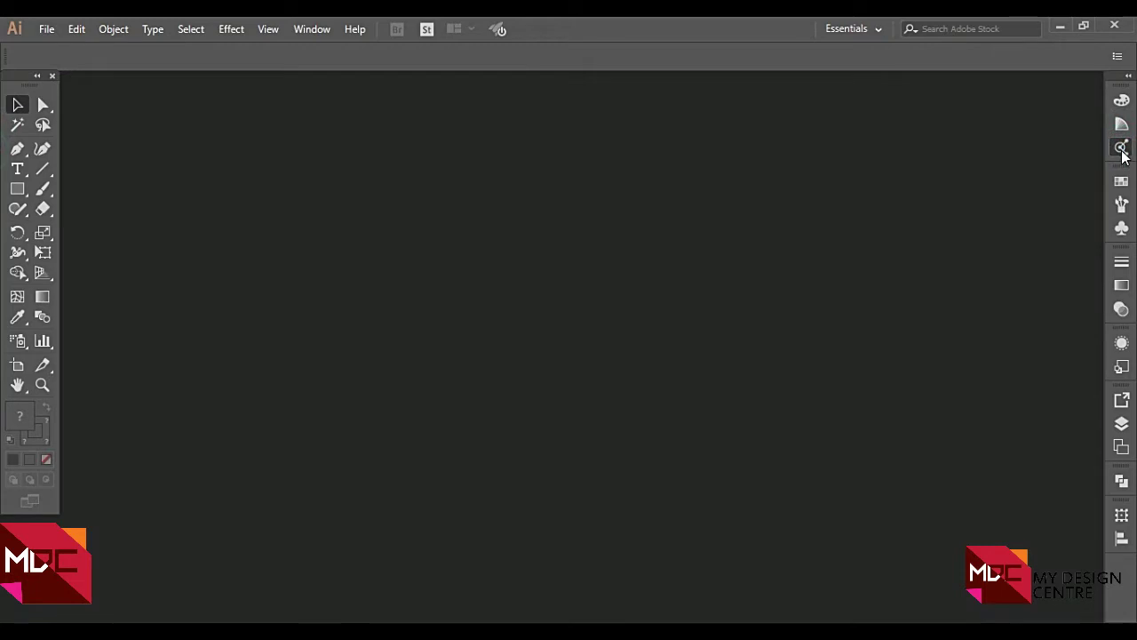
click(1123, 148)
click(1122, 183)
click(1122, 205)
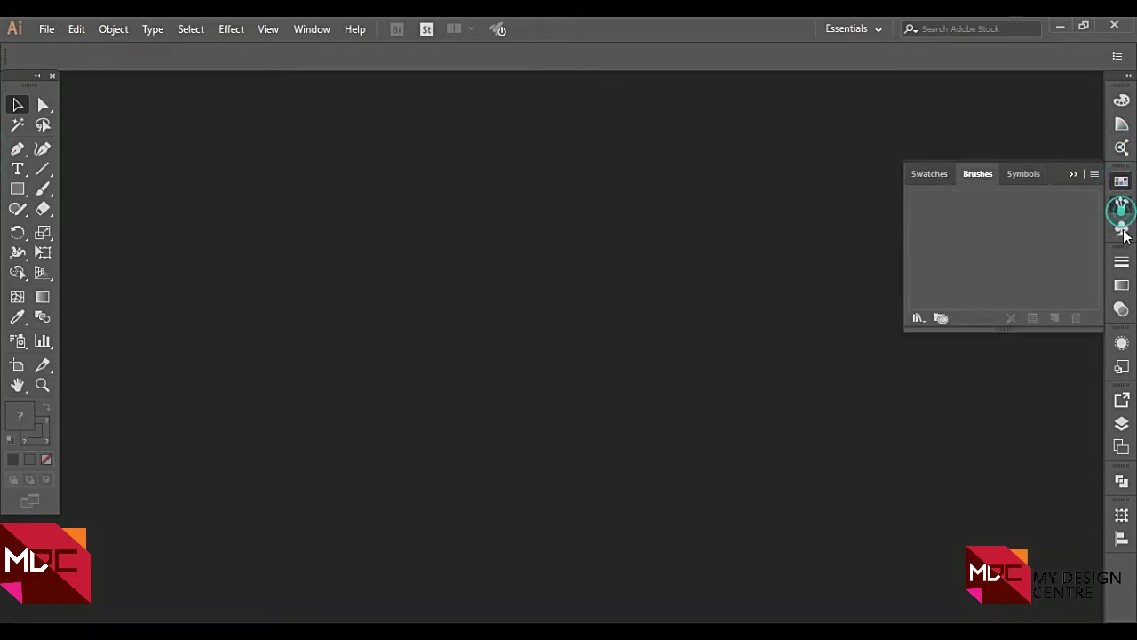
click(1122, 230)
click(1122, 284)
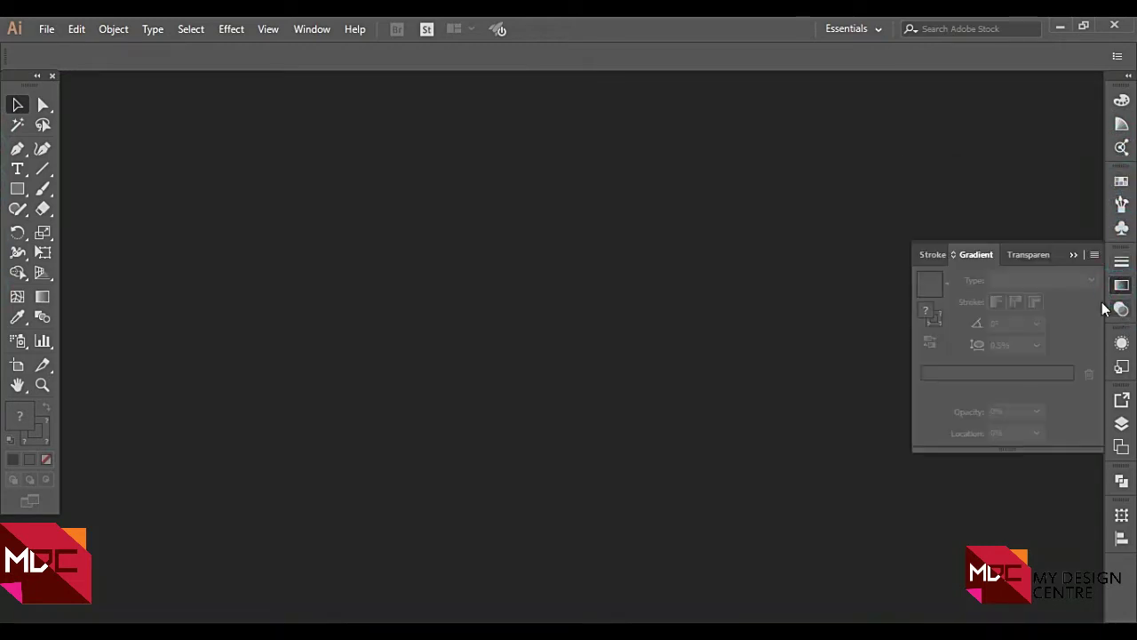
Collapse the Gradient panel so all side panels are closed
click(25, 57)
click(265, 144)
click(322, 106)
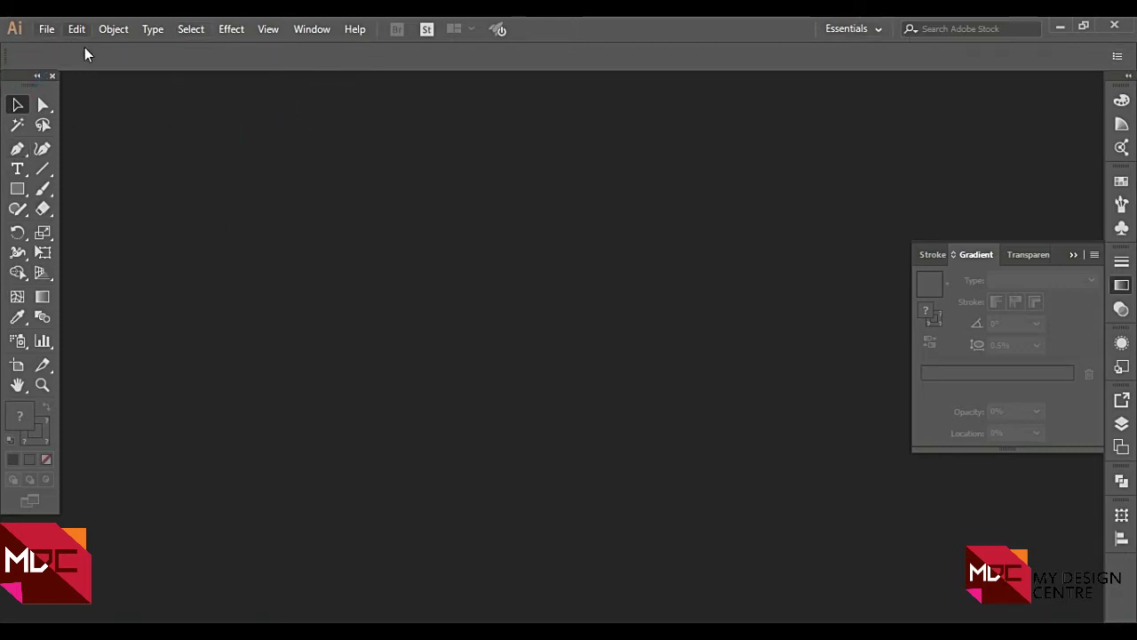
click(1121, 283)
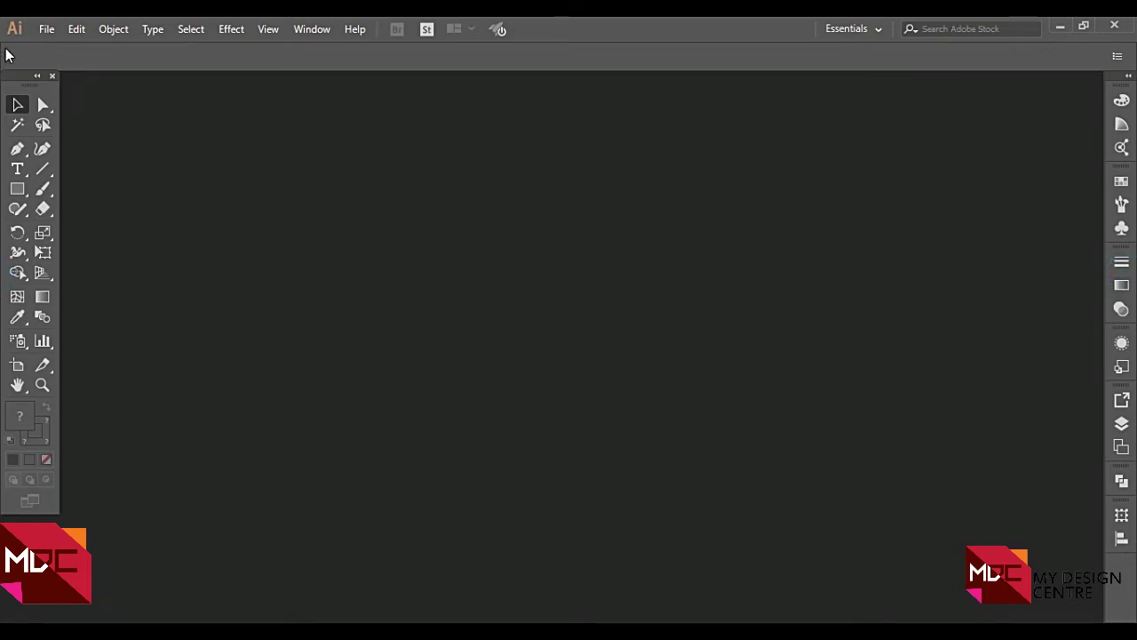
Open the New Document dialog and move it up and left
click(46, 30)
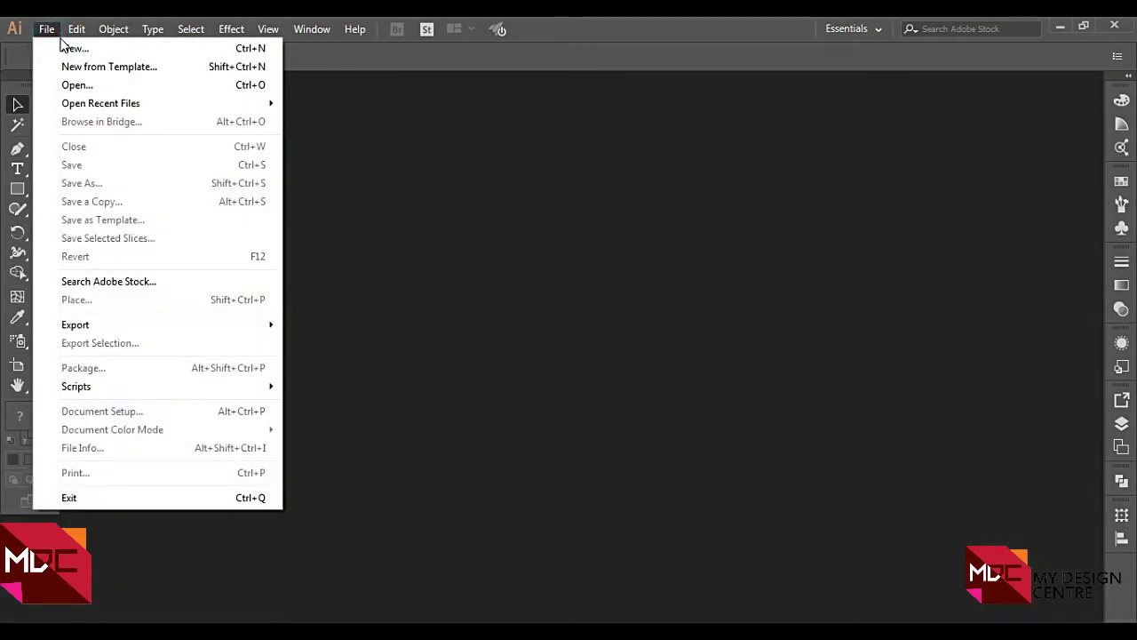
click(68, 45)
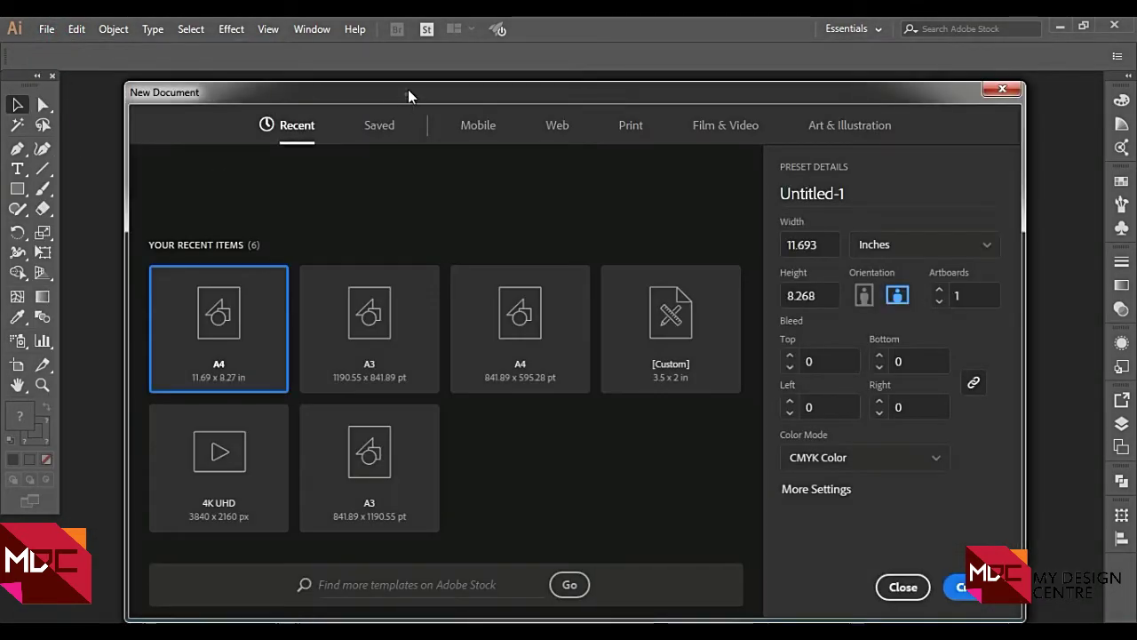
drag(407, 89, 397, 44)
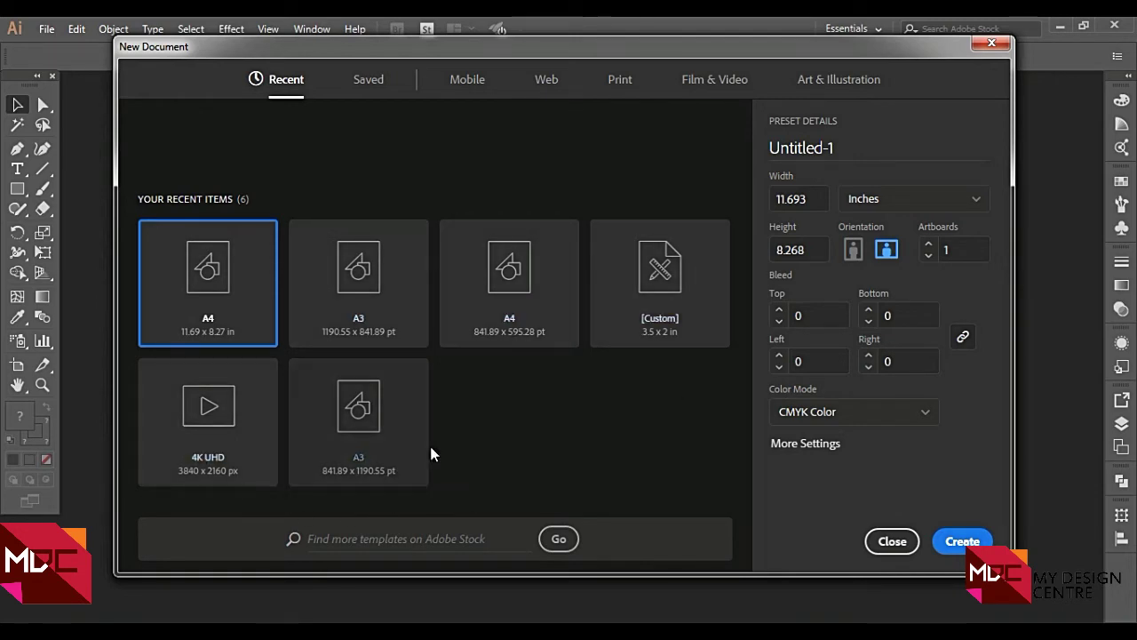
Browse the Saved, Mobile, Film & Video and Art & Illustration presets, ending on Print's Letter
click(372, 82)
click(455, 89)
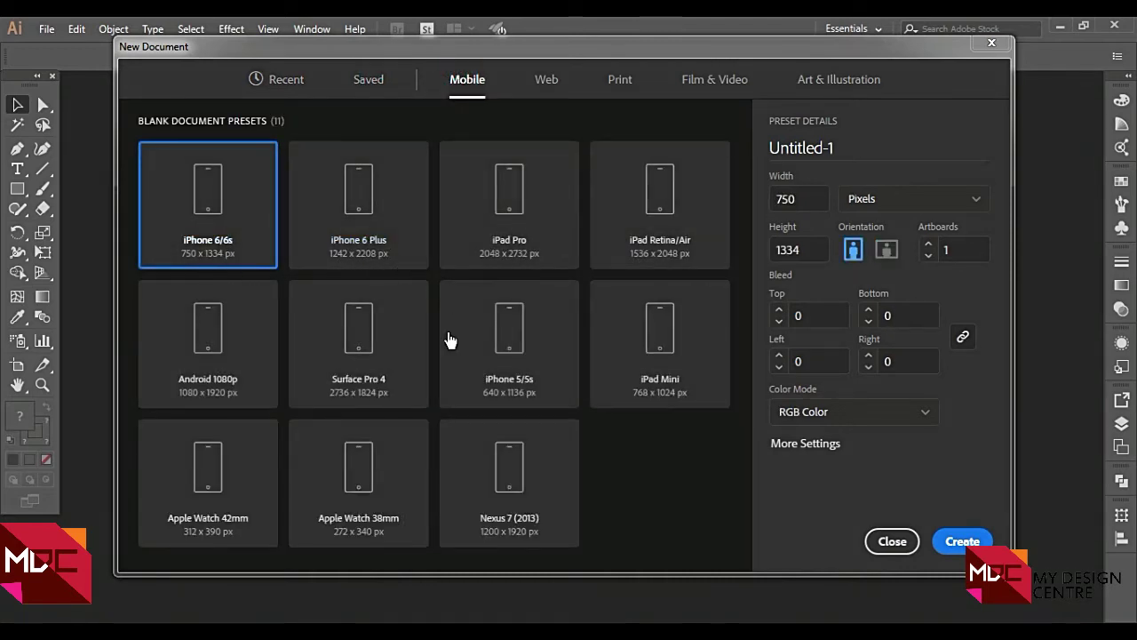
click(736, 499)
click(549, 85)
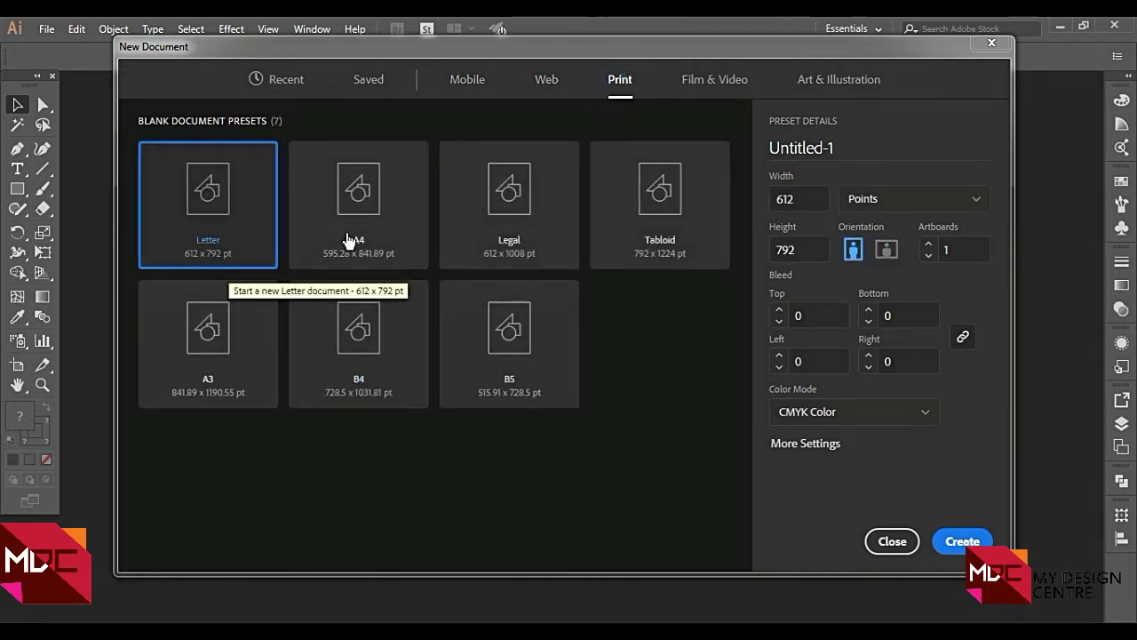
click(718, 80)
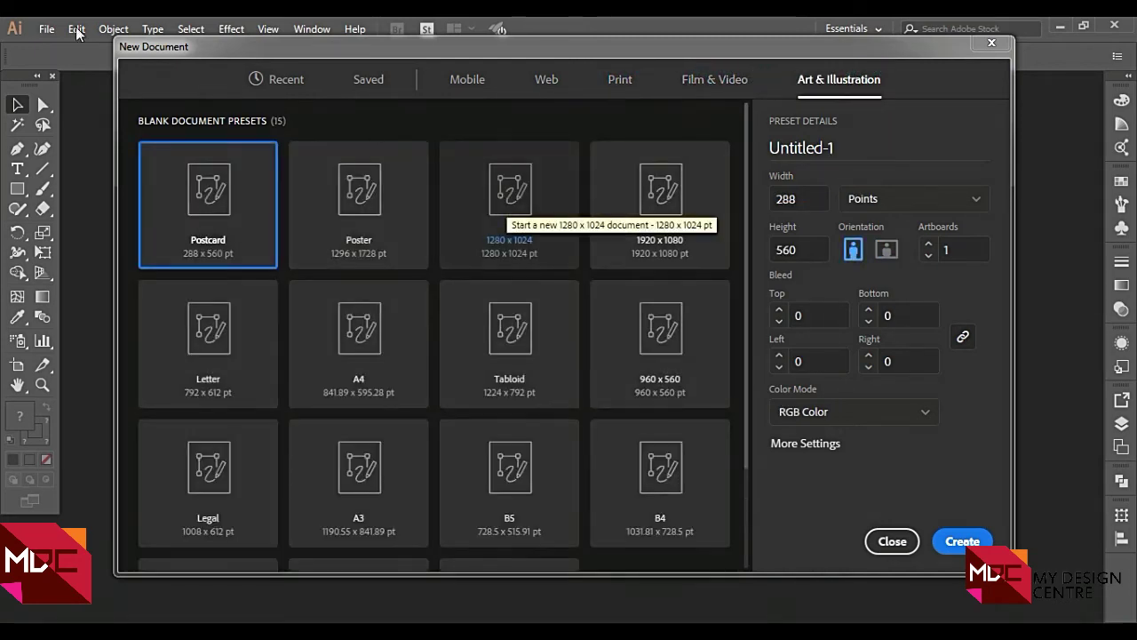
click(369, 79)
click(528, 76)
click(620, 82)
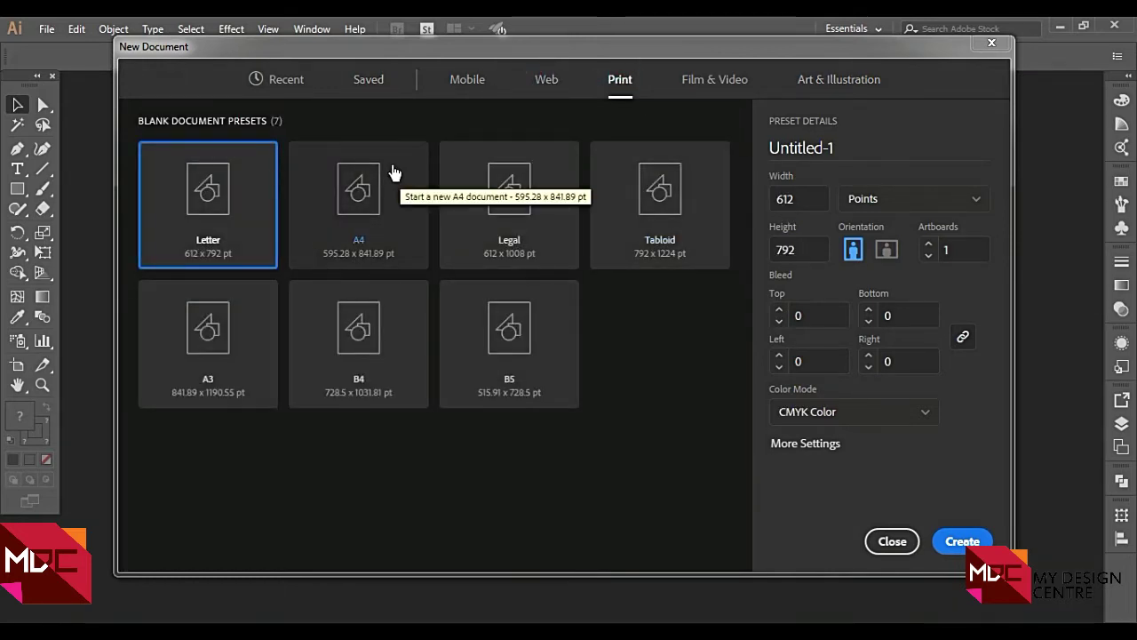
click(851, 142)
Name the document 'Class 1st' and set its units to inches
double_click(883, 145)
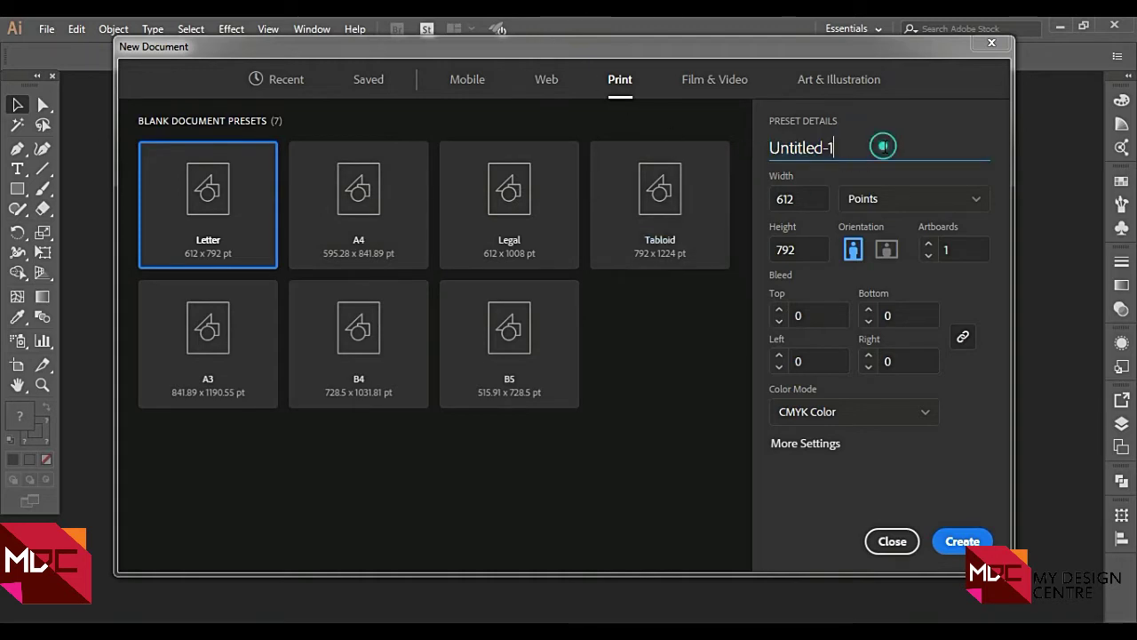
double_click(843, 143)
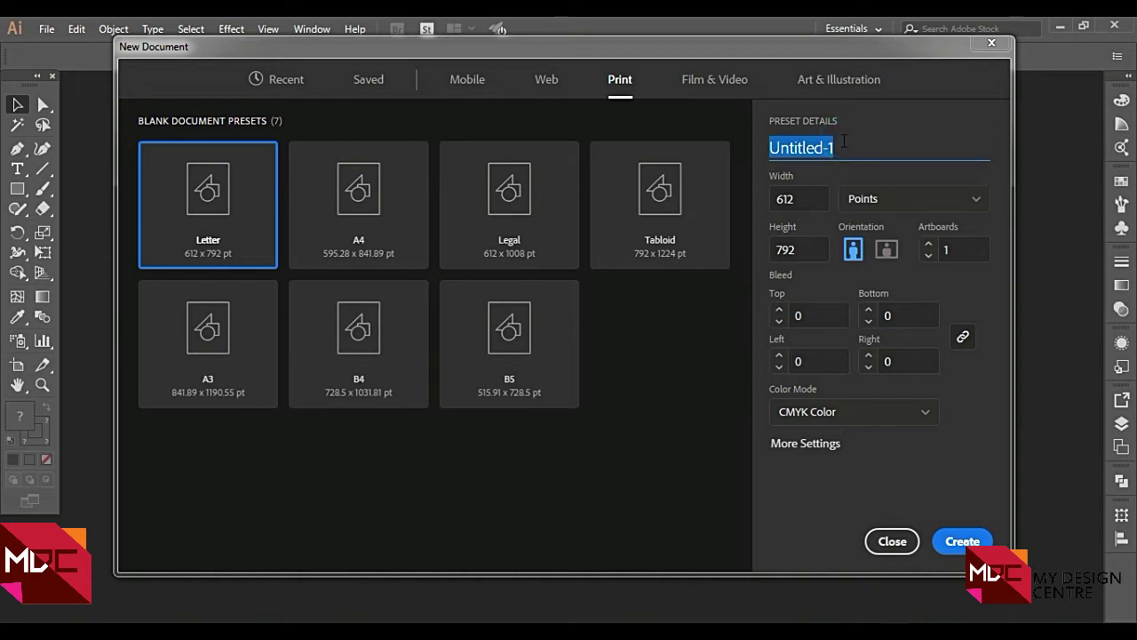
text(Class 1st)
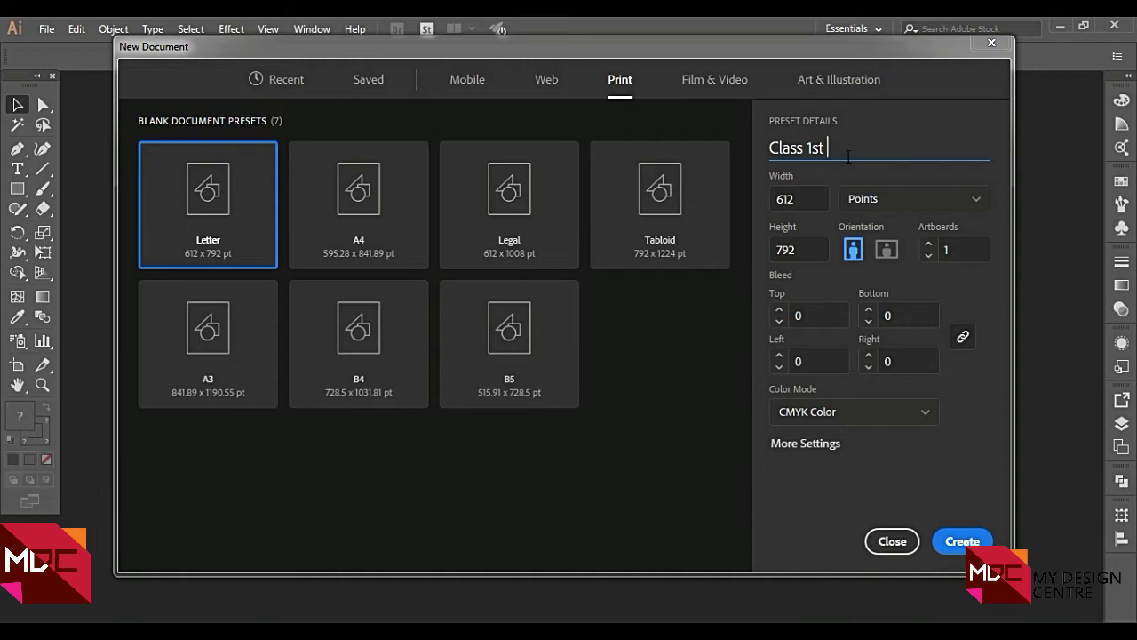
click(801, 207)
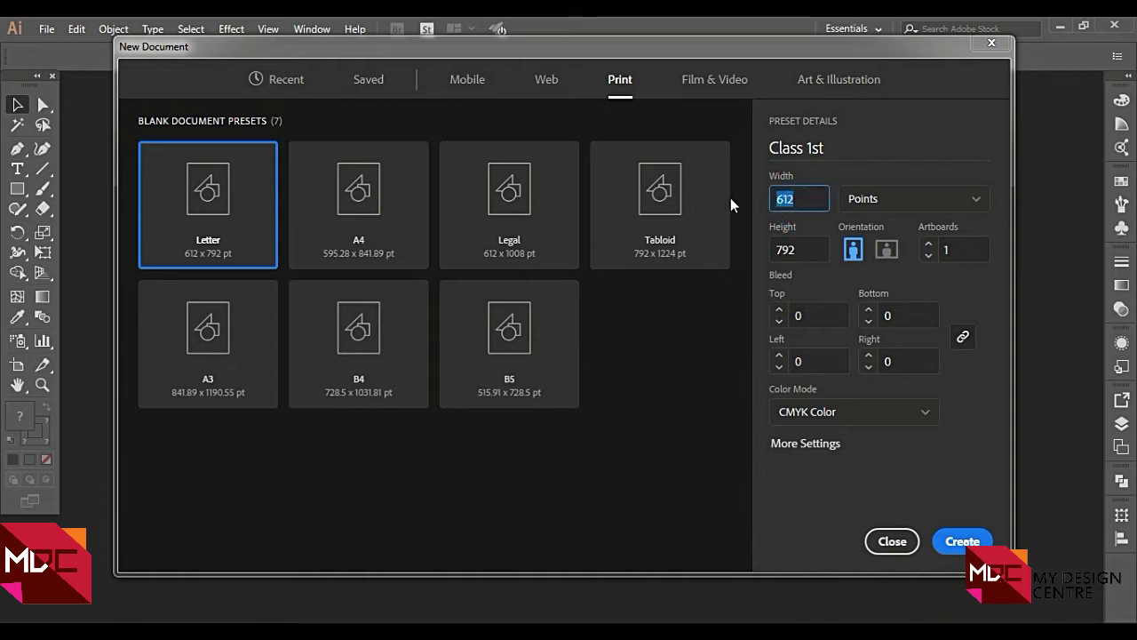
click(895, 200)
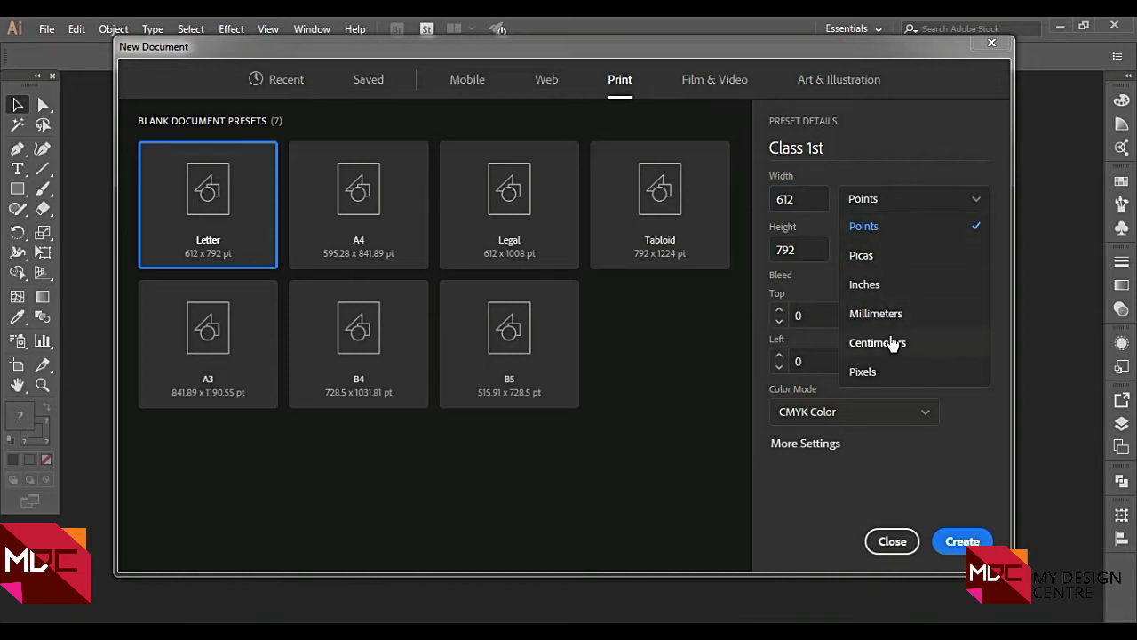
click(902, 203)
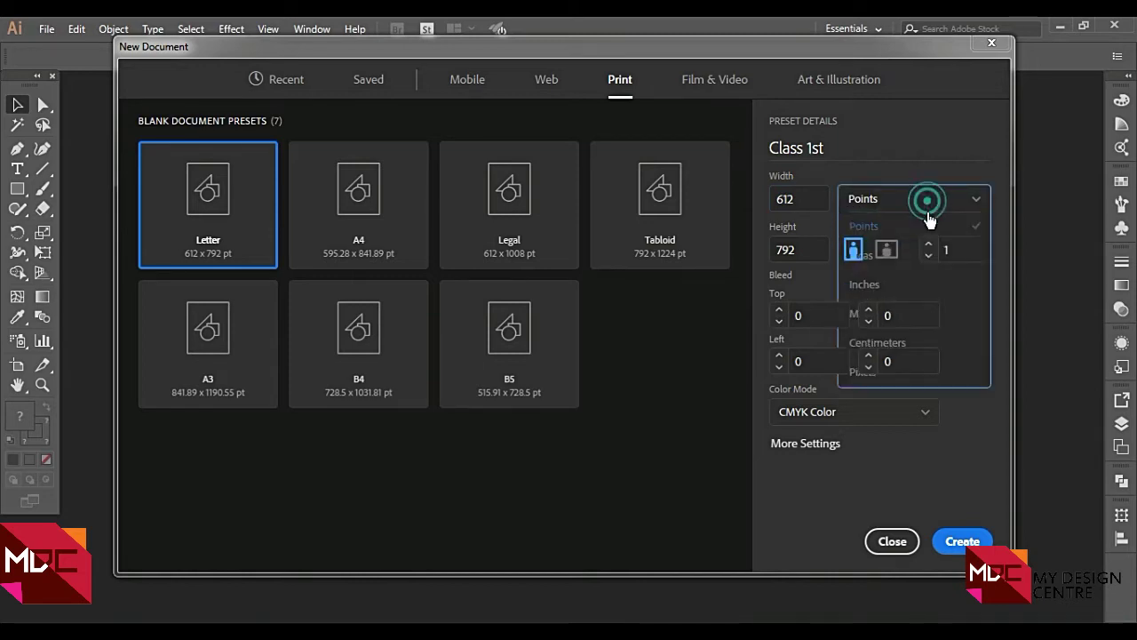
click(924, 287)
click(812, 201)
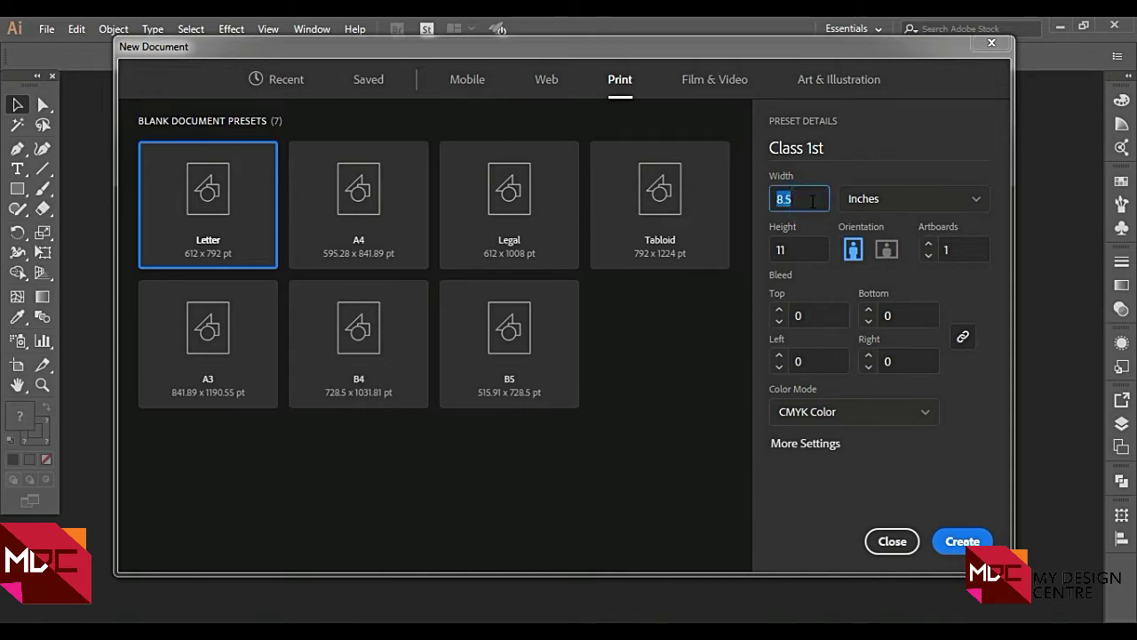
Make the page landscape at 11 × 8.5 in and create the document
click(808, 242)
click(887, 250)
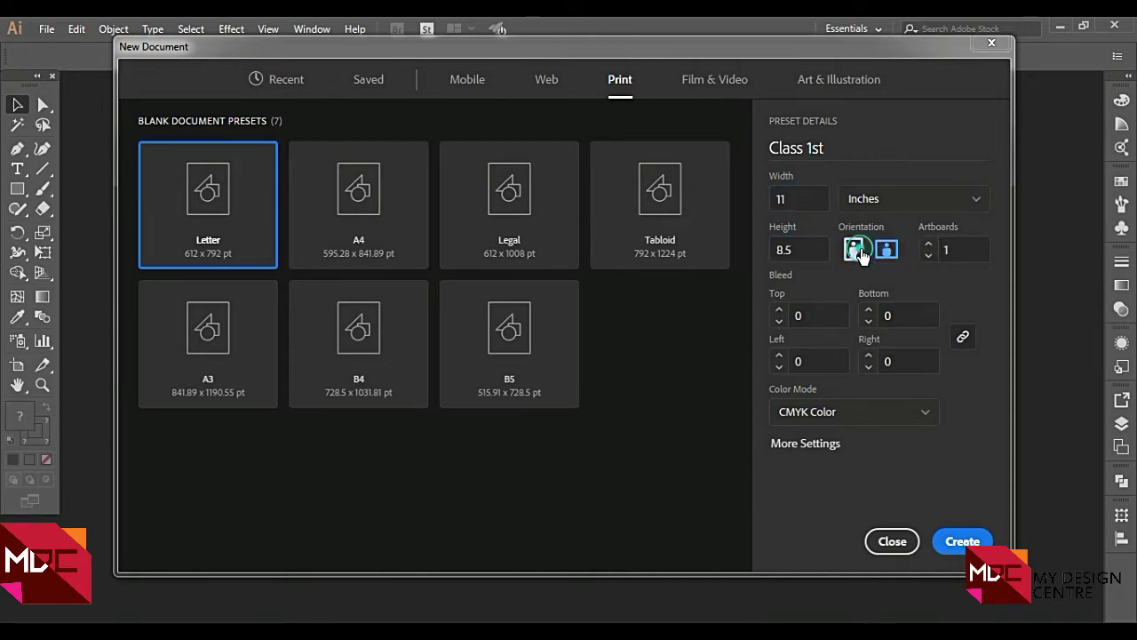
click(887, 249)
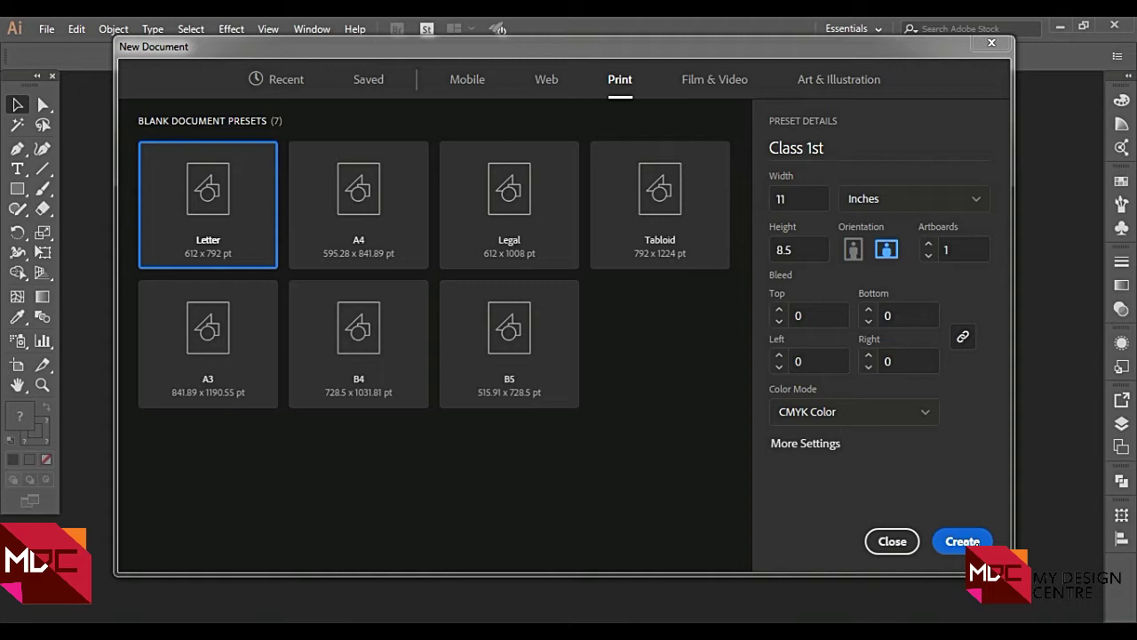
click(964, 541)
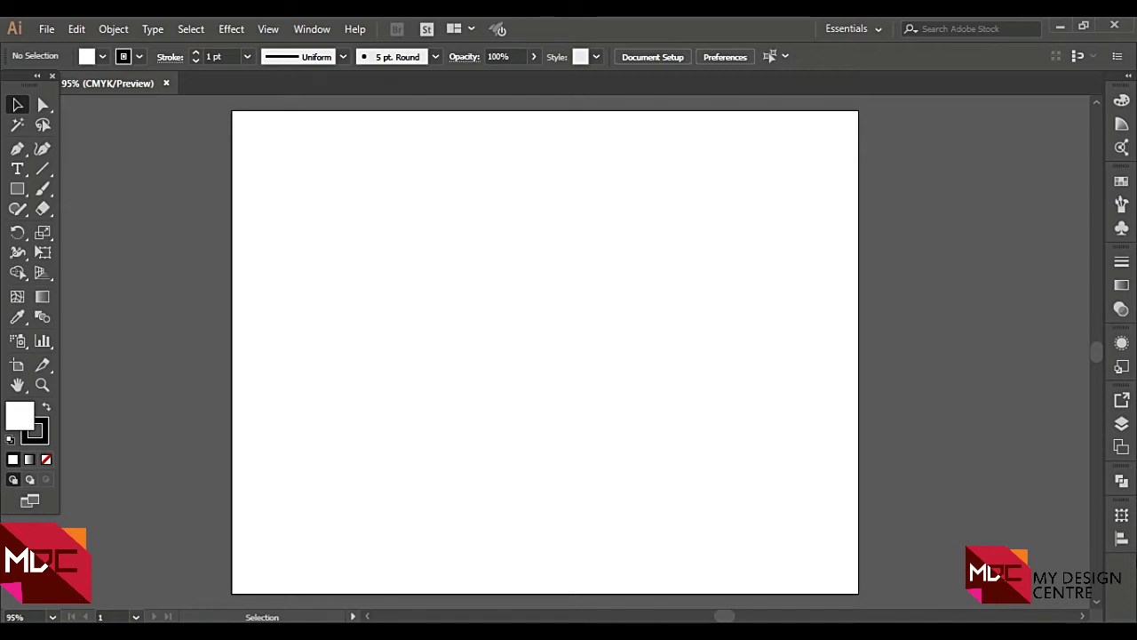
click(48, 28)
click(153, 49)
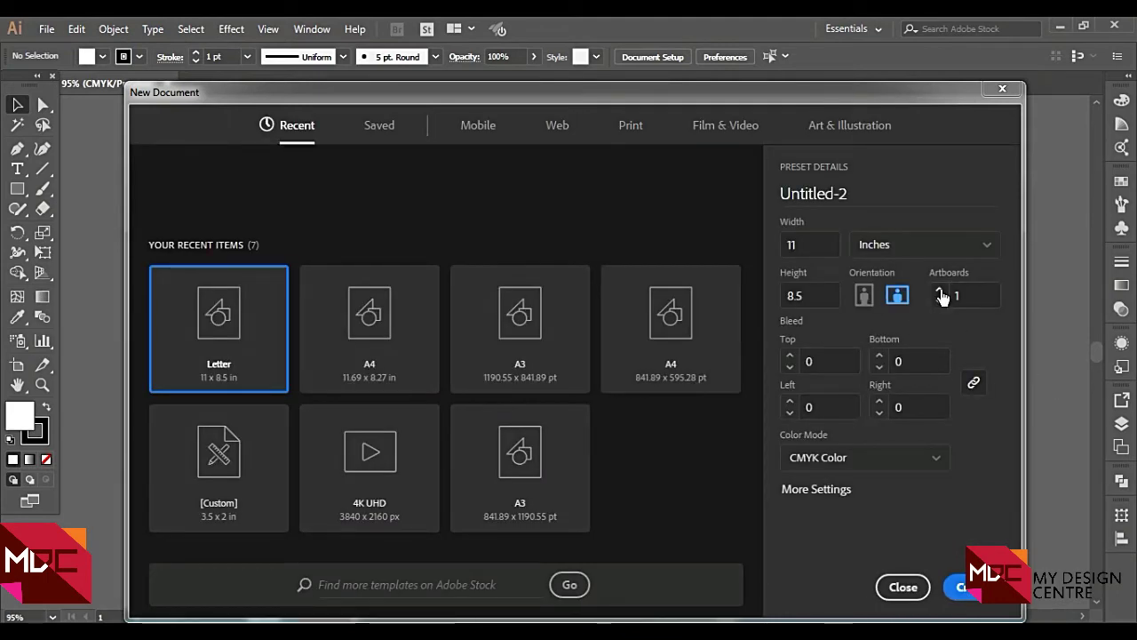
click(939, 290)
click(939, 290)
click(939, 291)
click(939, 291)
click(940, 302)
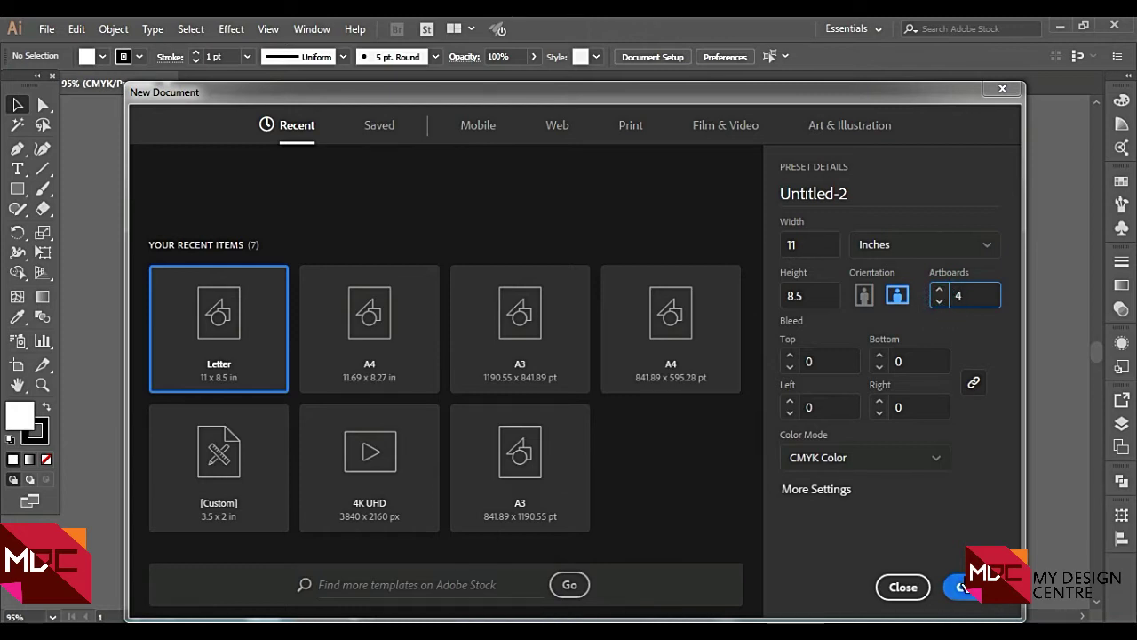
click(968, 587)
click(777, 325)
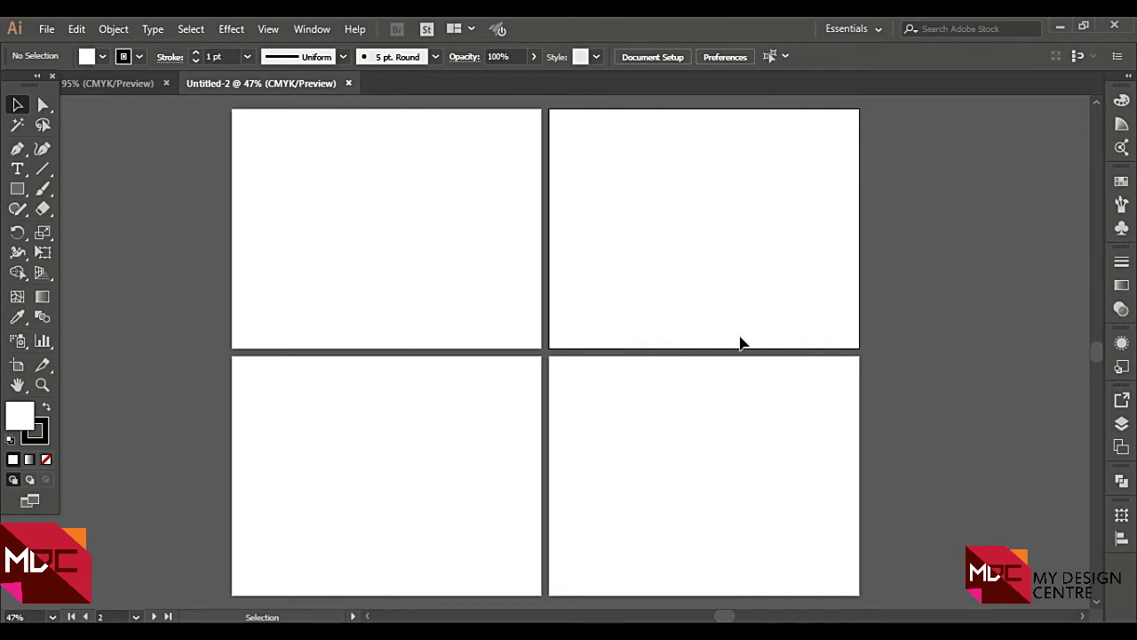
click(349, 83)
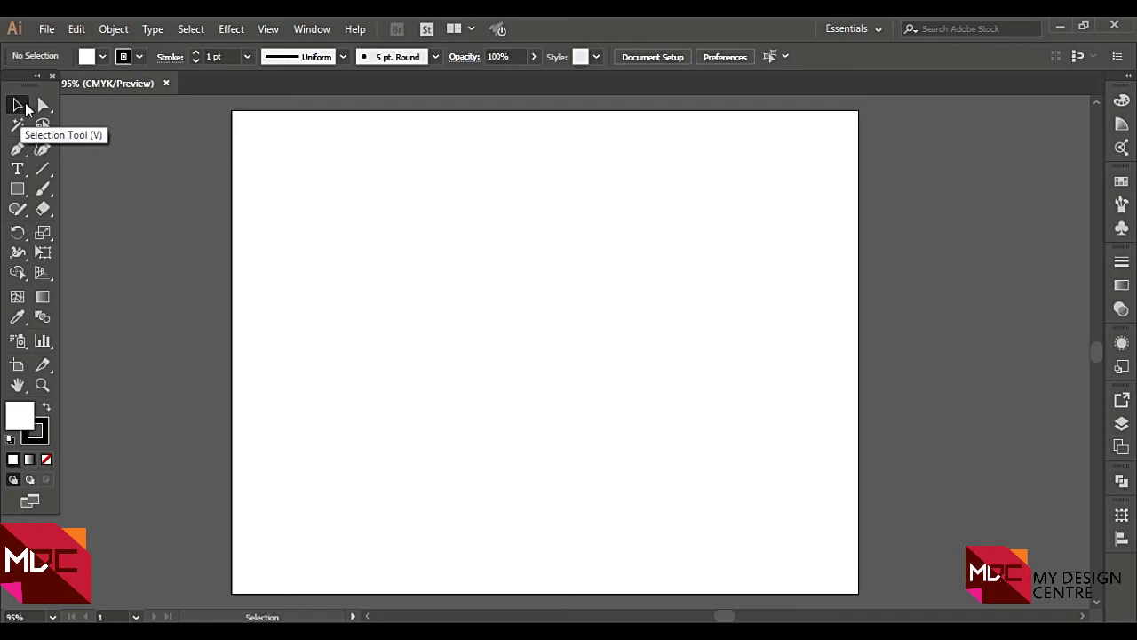
Draw two overlapping outlined rectangles near the artboard's upper left
click(42, 104)
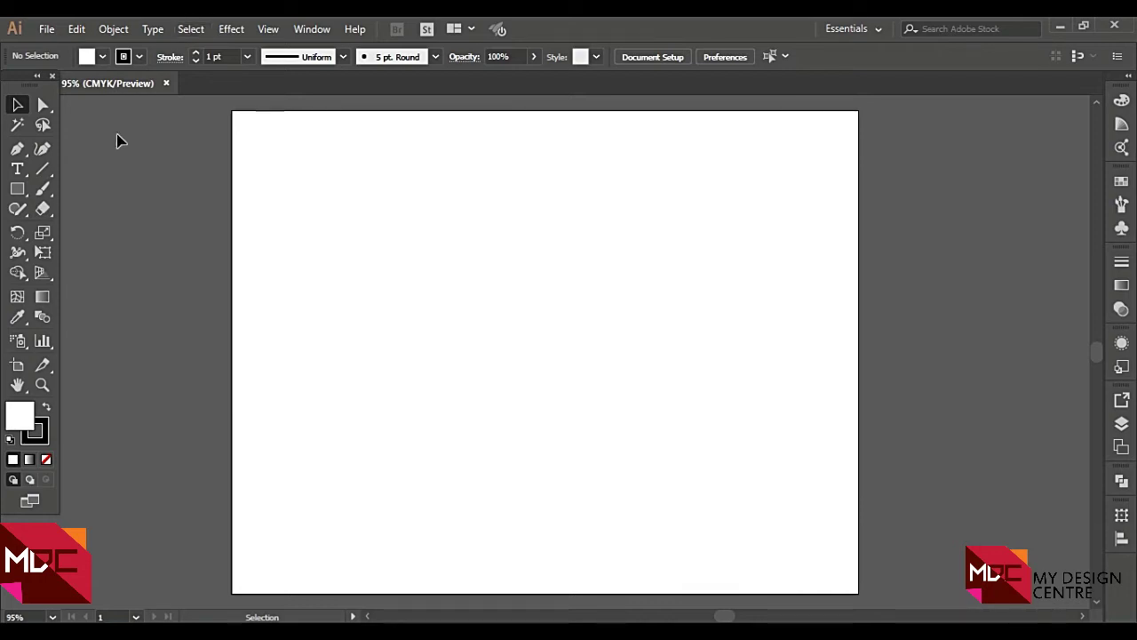
mouse_move(275, 163)
mouse_down()
mouse_move(480, 350)
mouse_move(501, 260)
mouse_up()
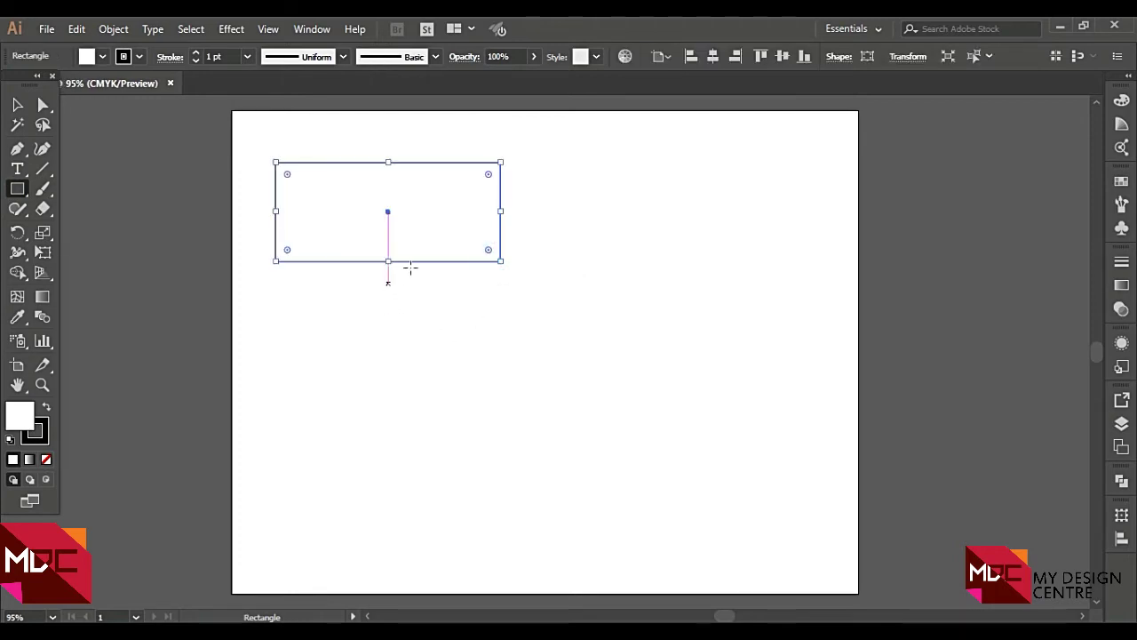
mouse_move(404, 128)
mouse_down()
mouse_move(738, 314)
mouse_move(820, 431)
mouse_up()
Swap fill and stroke to black and draw six more rectangles, some past the edges
click(46, 406)
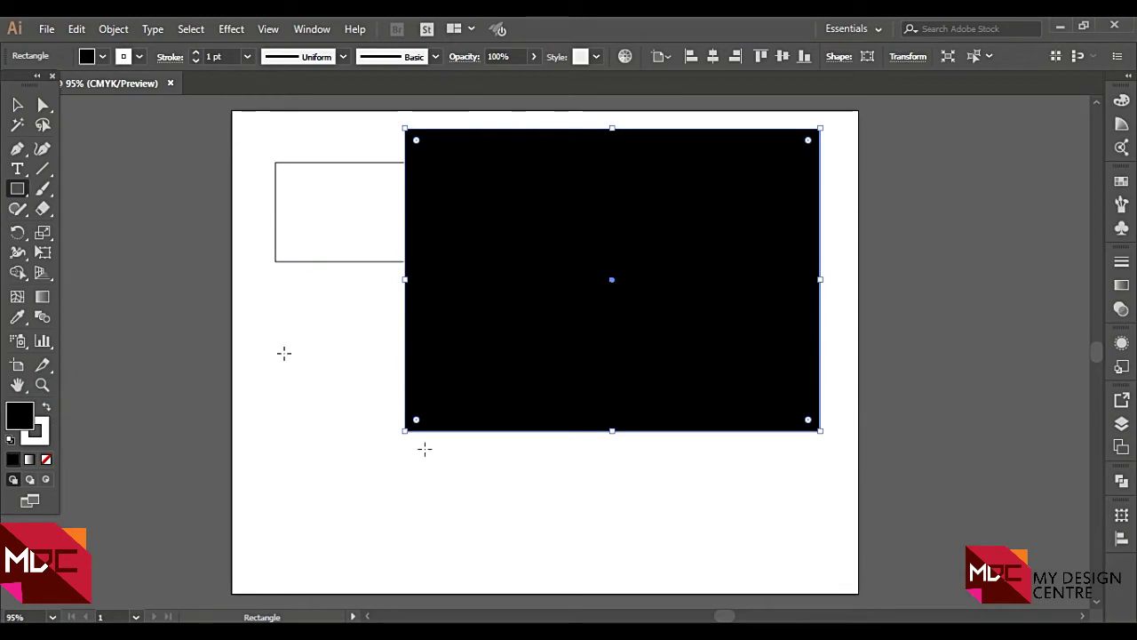
drag(544, 509, 232, 312)
drag(751, 530, 668, 297)
drag(1018, 353, 827, 530)
drag(921, 204, 713, 274)
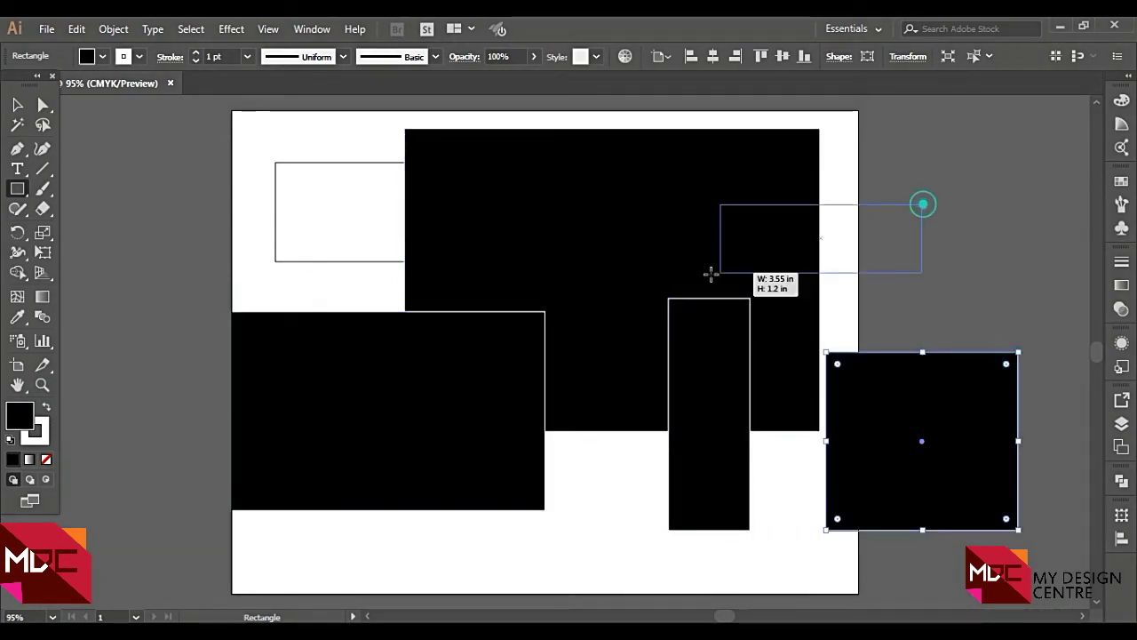
drag(922, 110, 447, 151)
drag(148, 144, 404, 288)
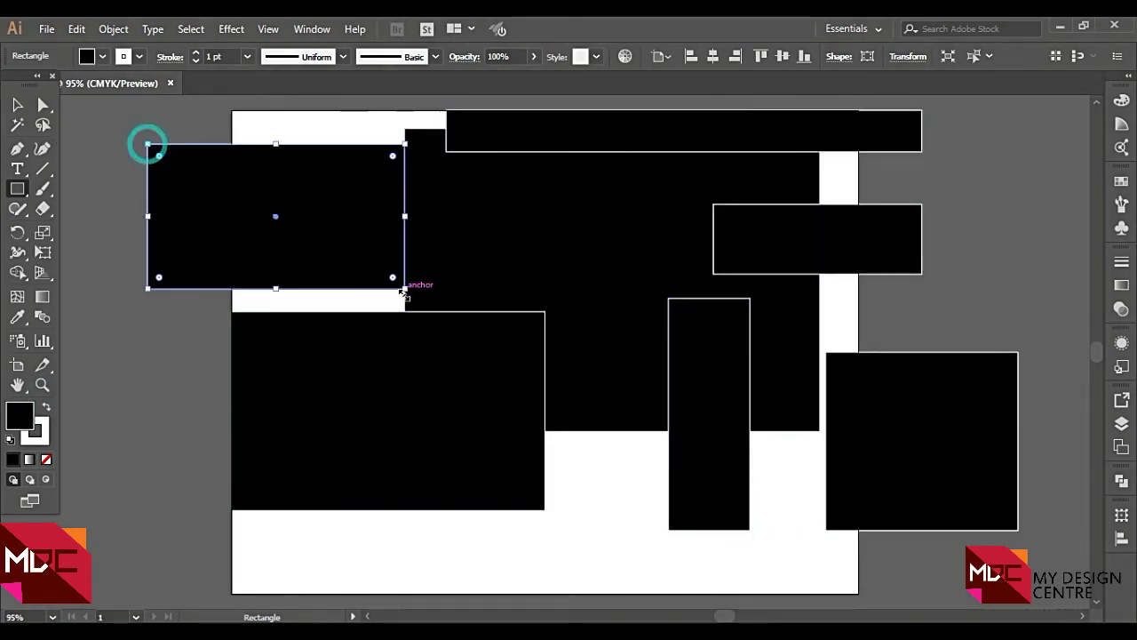
drag(152, 408, 286, 543)
Add two more black rectangles lower down, then return to the Selection Tool
scroll(454, 236, down, 2)
scroll(436, 471, down, 3)
drag(437, 491, 343, 309)
drag(610, 483, 499, 384)
scroll(708, 462, up, 2)
scroll(649, 424, up, 2)
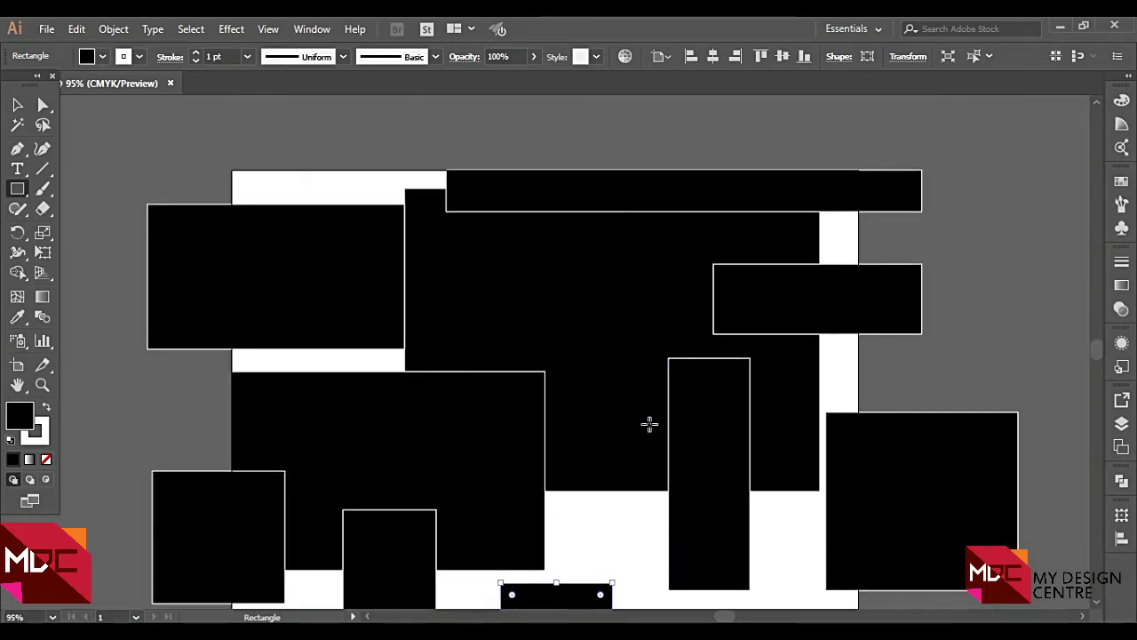
scroll(650, 424, up, 1)
click(17, 96)
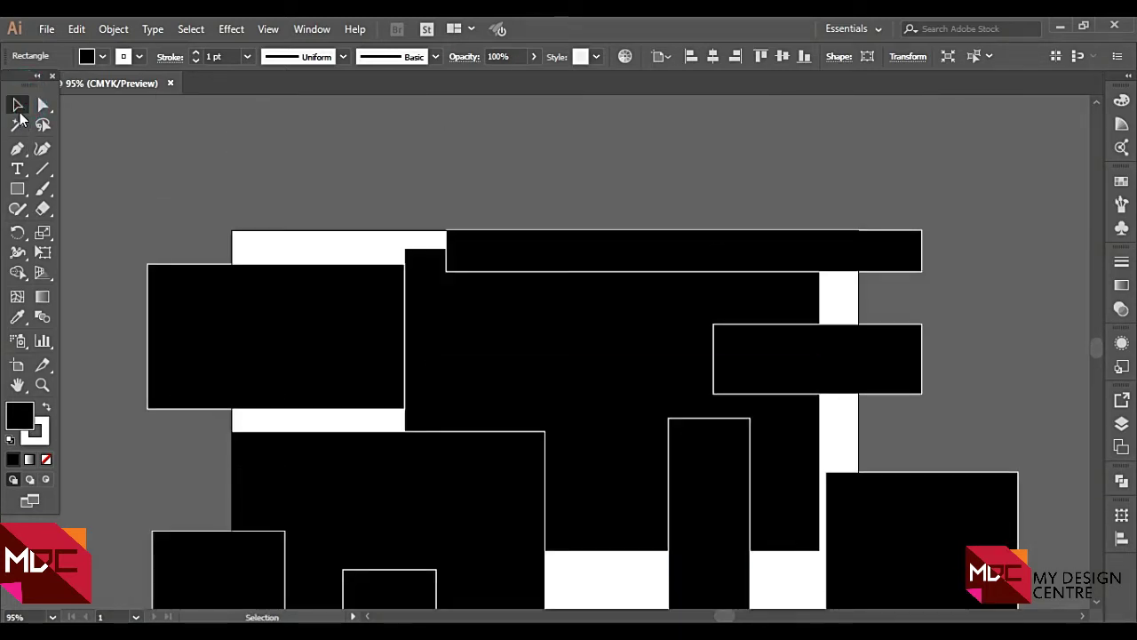
Move nine rectangles to new positions across the upper and middle artboard
drag(266, 292, 171, 109)
drag(538, 260, 528, 124)
drag(536, 338, 575, 270)
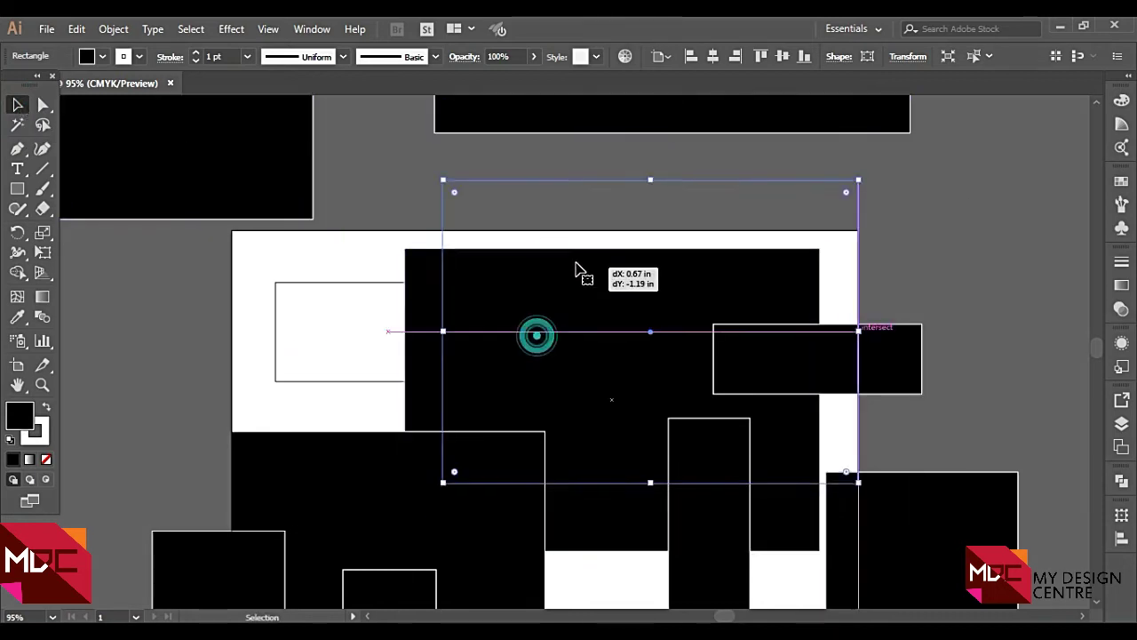
drag(893, 353, 1003, 257)
drag(657, 307, 612, 221)
drag(684, 426, 604, 361)
drag(898, 491, 954, 313)
drag(432, 373, 216, 310)
drag(418, 525, 468, 339)
Reposition the lower rectangles and bring up the Color panel
scroll(467, 339, down, 2)
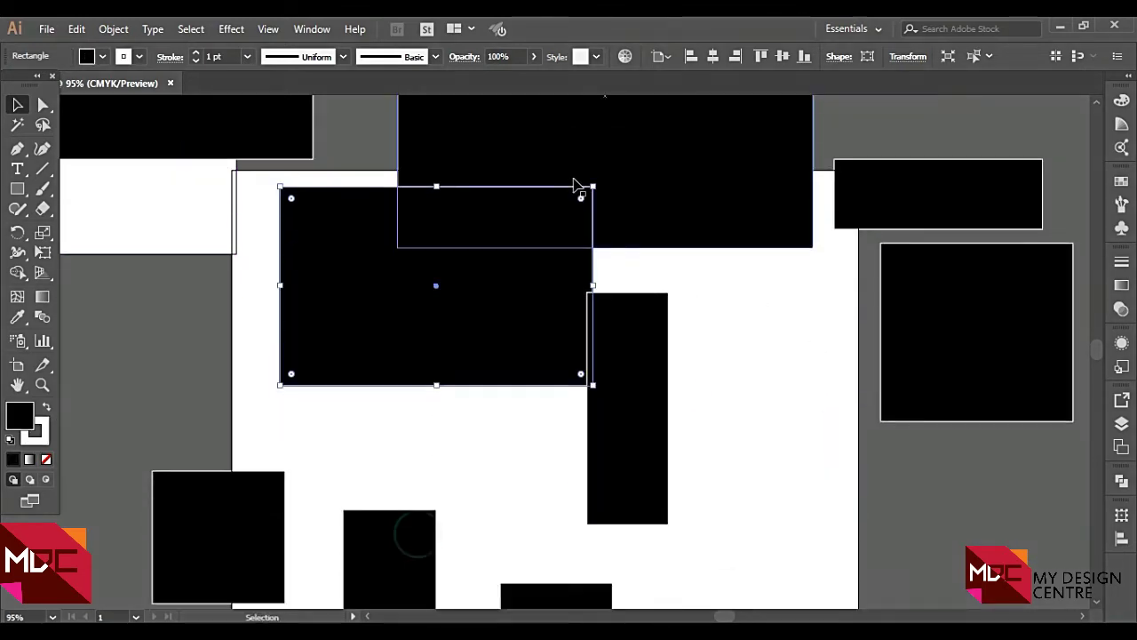
scroll(439, 432, down, 2)
scroll(438, 433, down, 2)
drag(356, 453, 400, 329)
drag(228, 411, 179, 317)
mouse_move(575, 500)
mouse_down()
mouse_move(574, 535)
mouse_move(575, 499)
mouse_up()
drag(608, 402, 670, 414)
scroll(670, 414, up, 5)
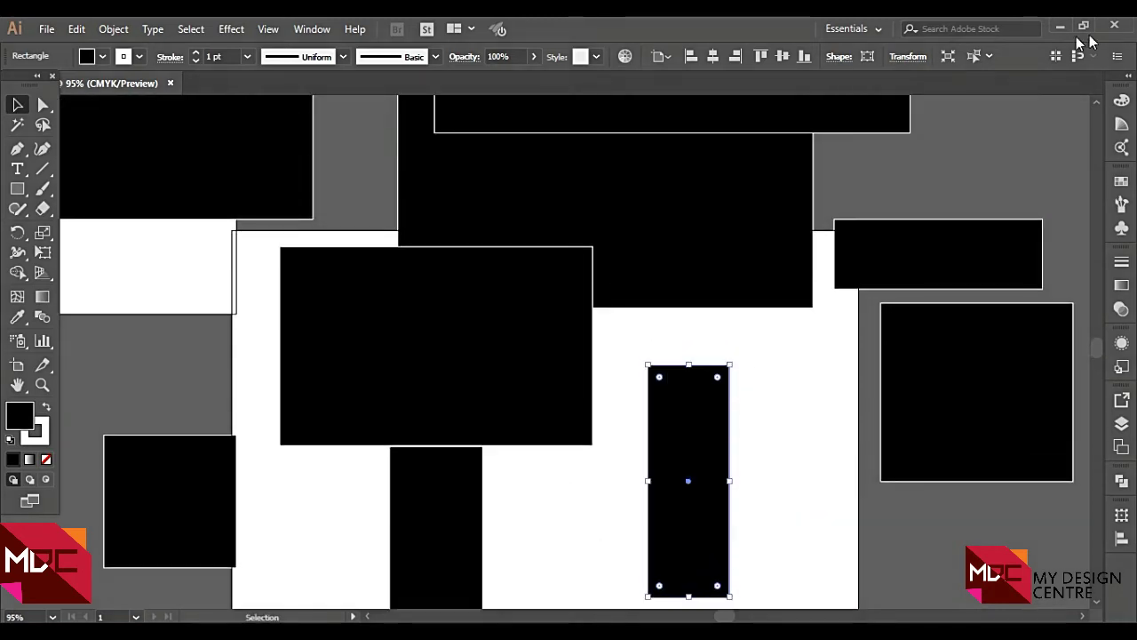
click(1121, 103)
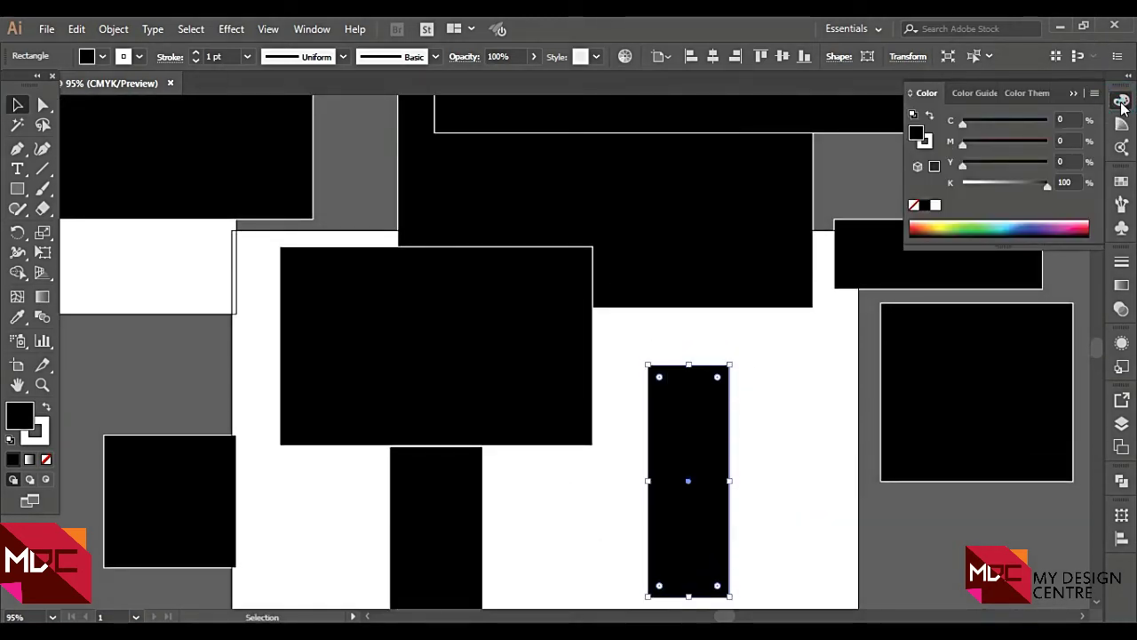
click(1122, 103)
mouse_move(267, 29)
click(306, 29)
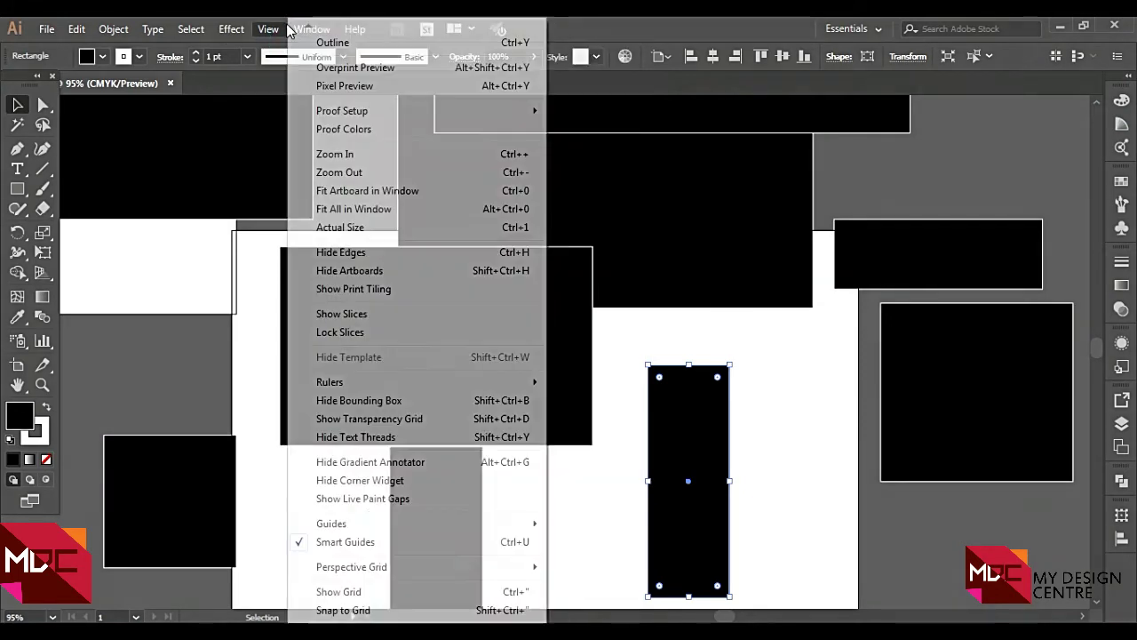
click(706, 286)
click(904, 198)
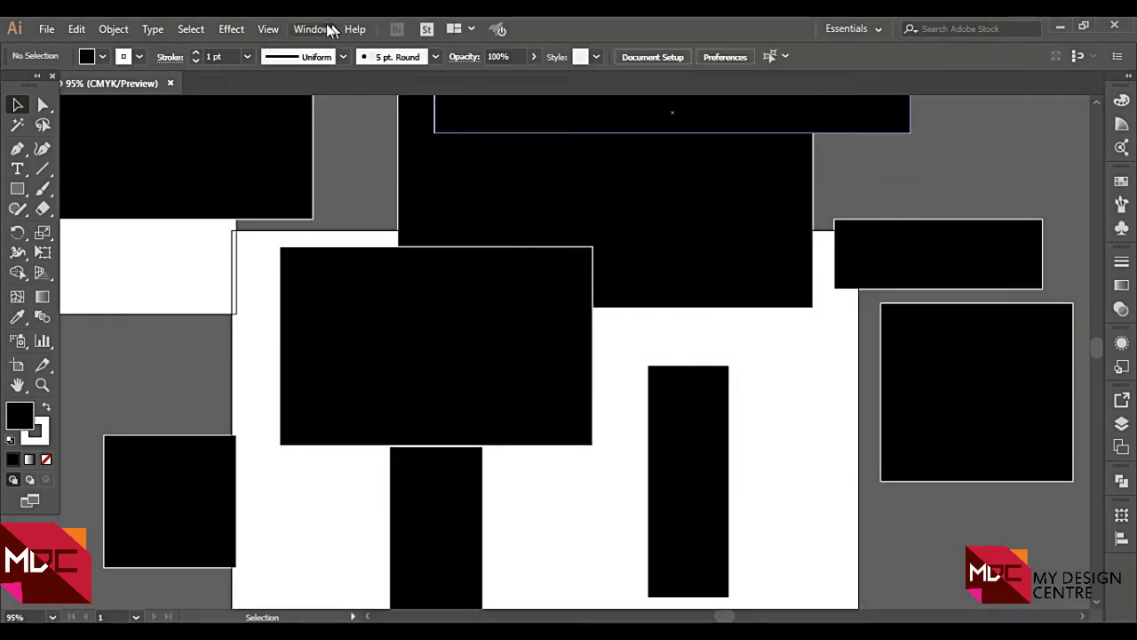
click(313, 30)
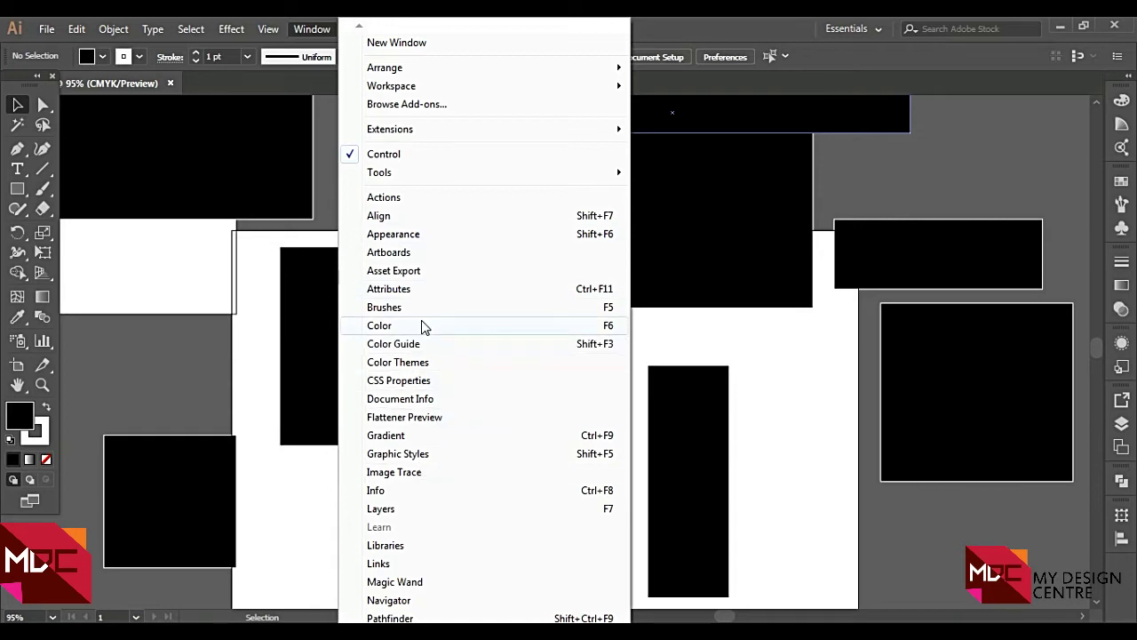
click(607, 328)
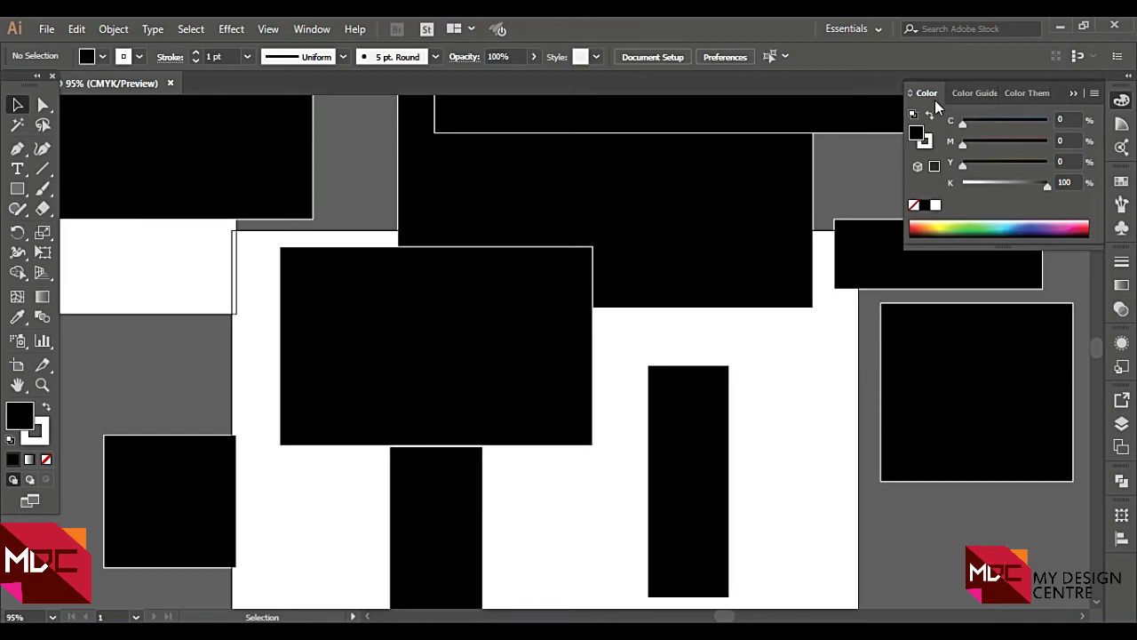
click(908, 91)
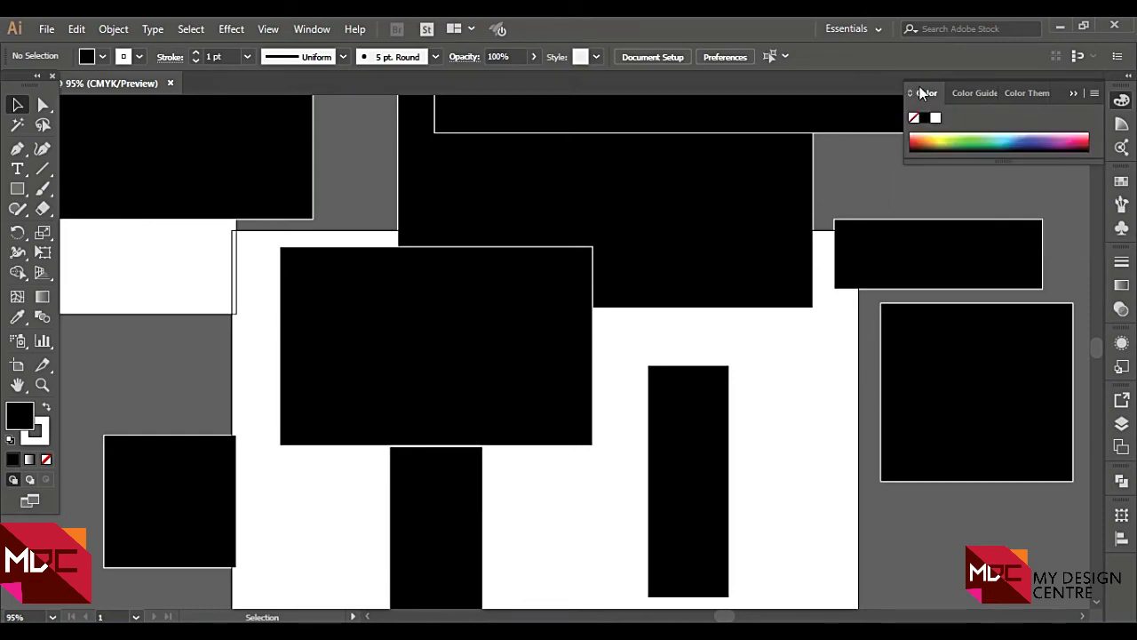
click(908, 93)
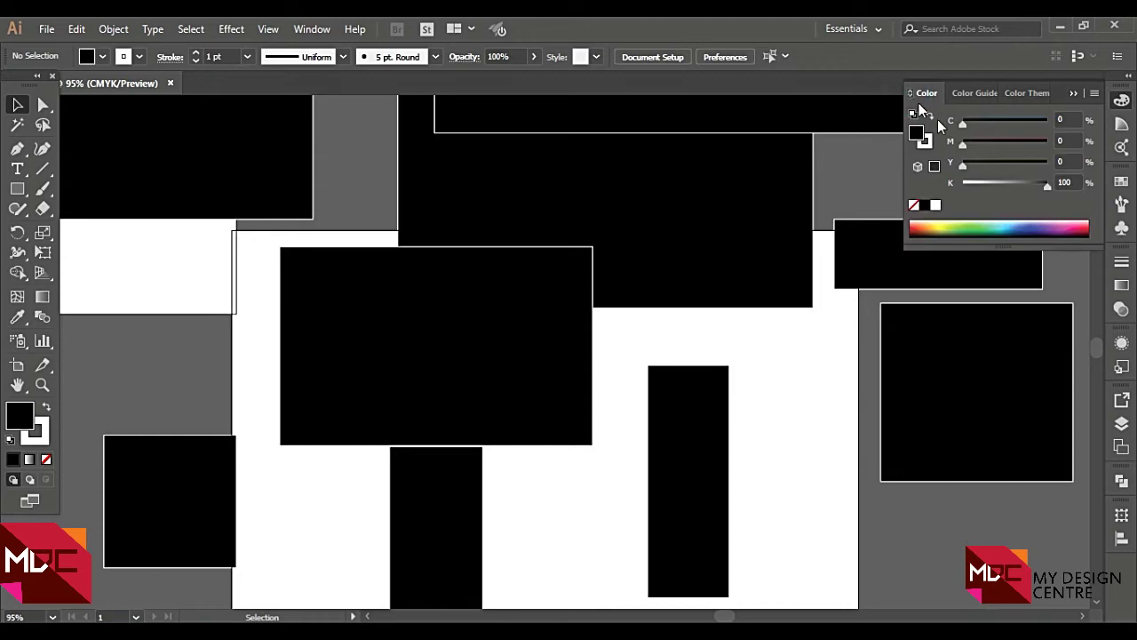
click(996, 224)
Fill the large top rectangle lime, the left one light green and the right one blue
scroll(558, 271, down, 1)
scroll(558, 272, down, 2)
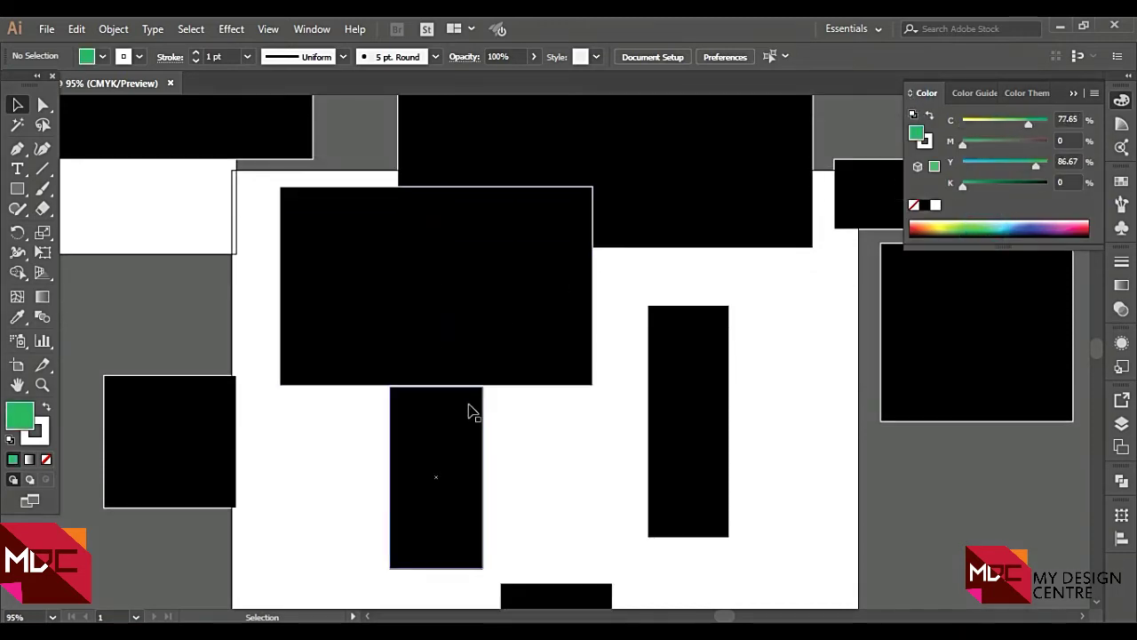
scroll(470, 411, up, 10)
click(667, 210)
click(955, 222)
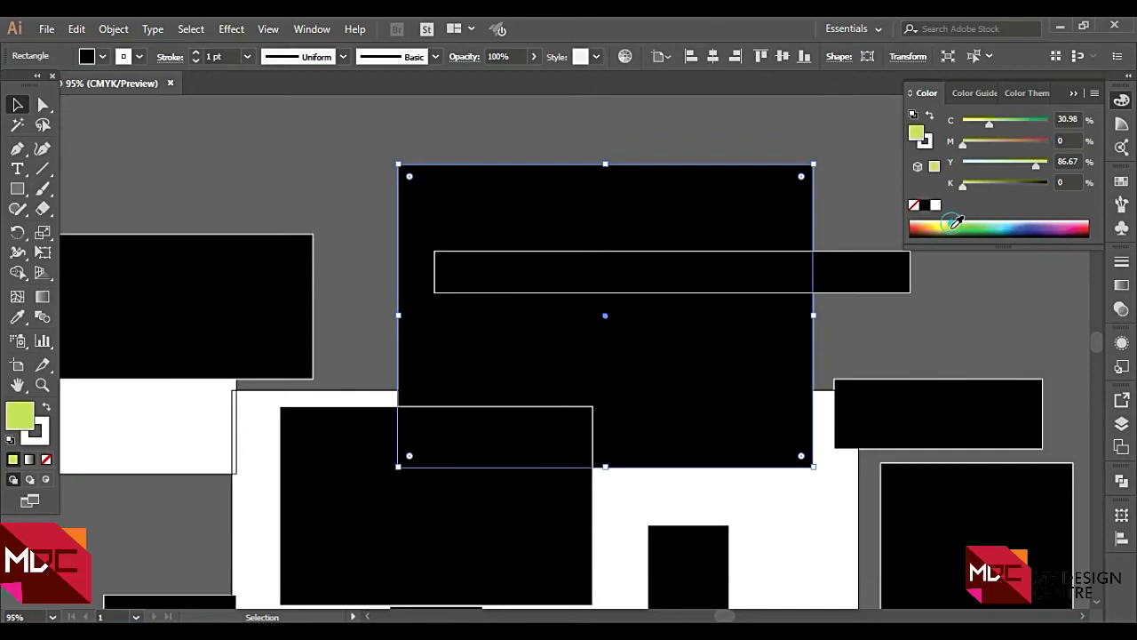
click(287, 293)
click(984, 222)
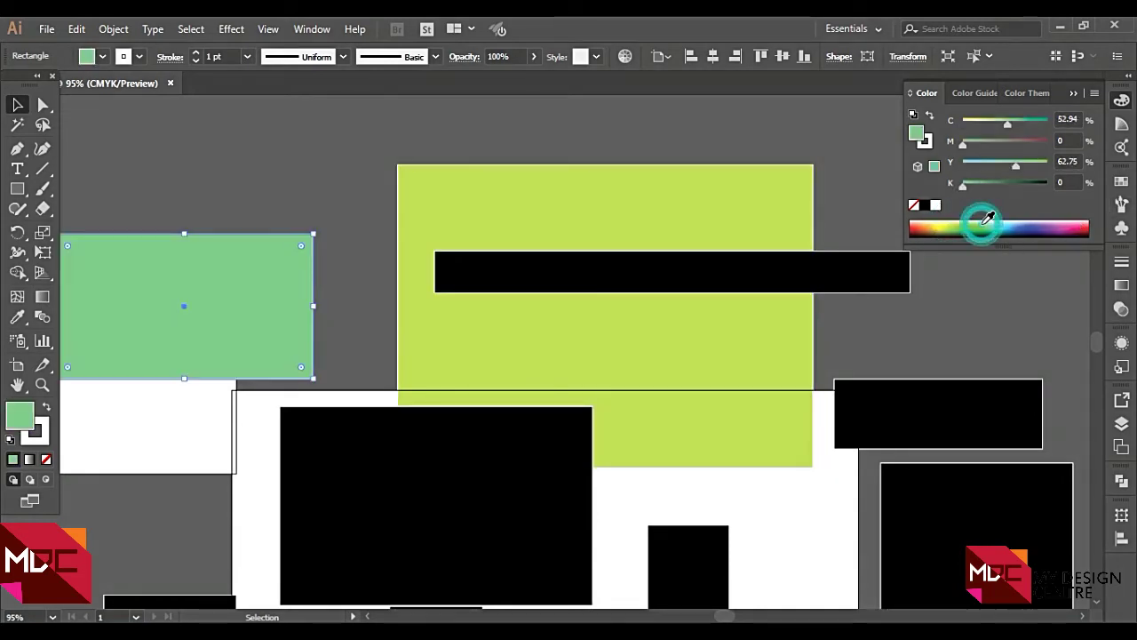
click(985, 414)
click(1008, 226)
Make the long bar purple, left-edge rectangle pink, big one dark blue, right square red
click(802, 264)
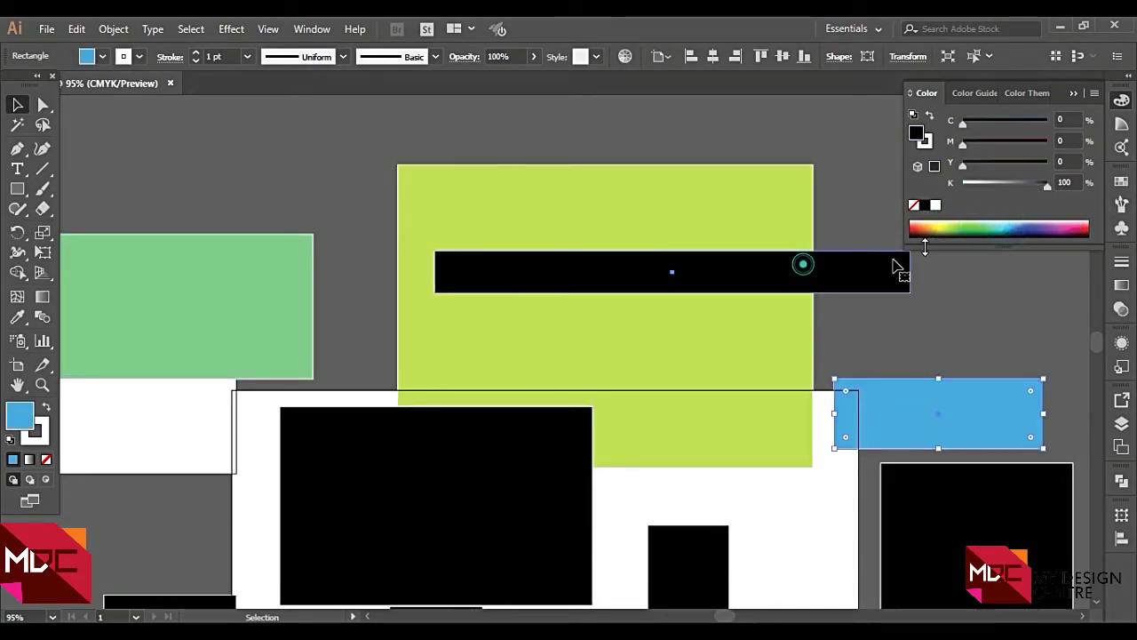
click(972, 223)
scroll(680, 198, down, 5)
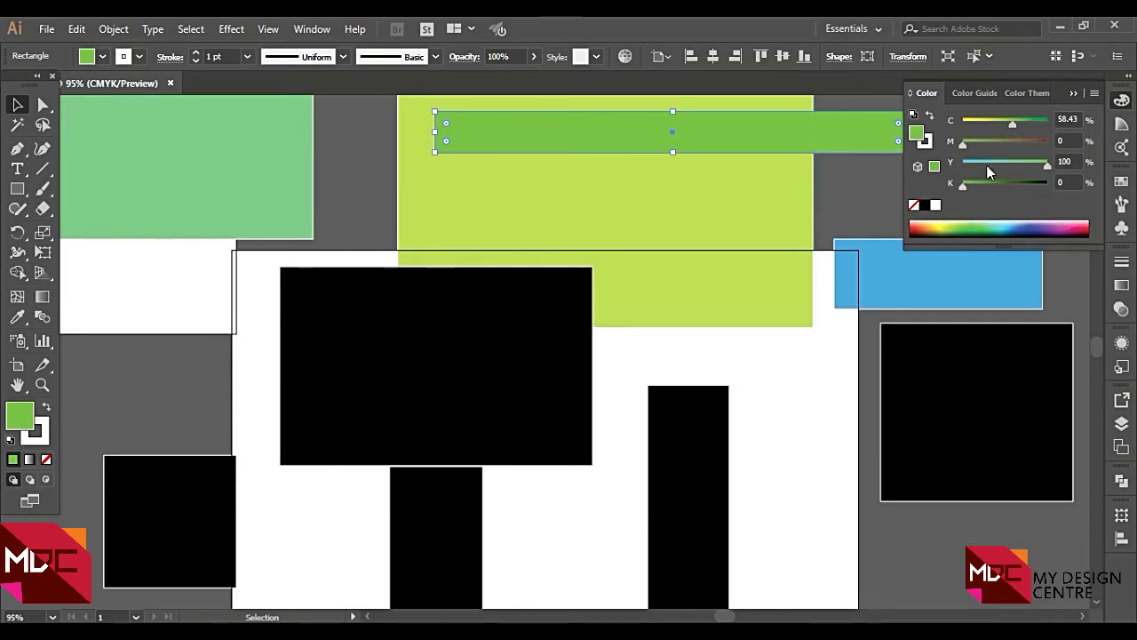
click(1050, 227)
click(177, 304)
click(1071, 228)
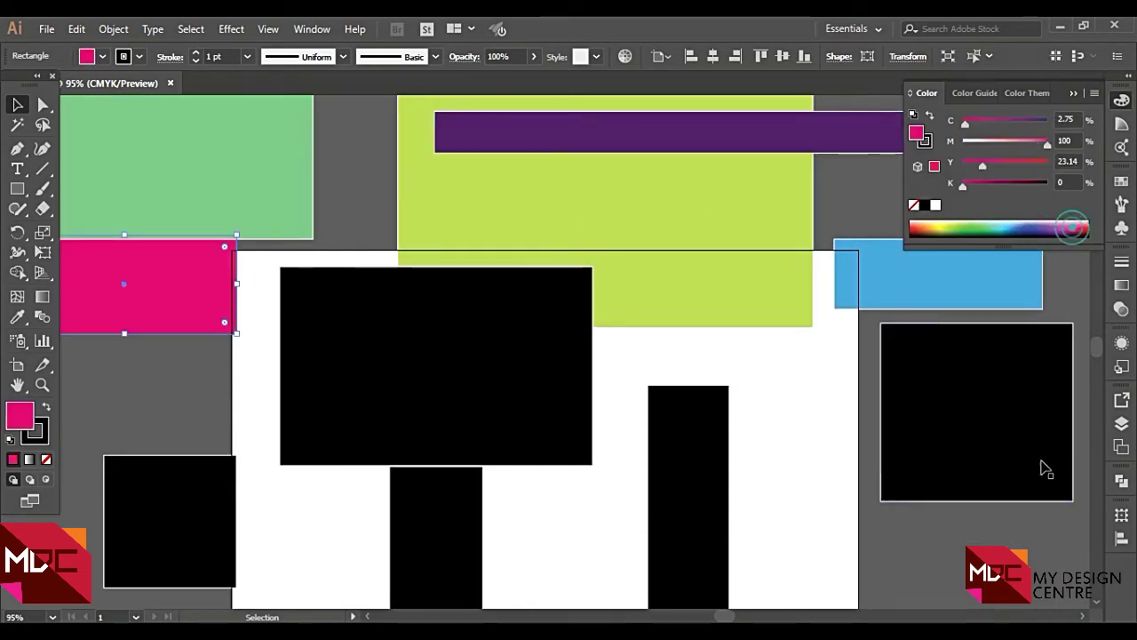
click(411, 384)
click(1022, 227)
click(985, 419)
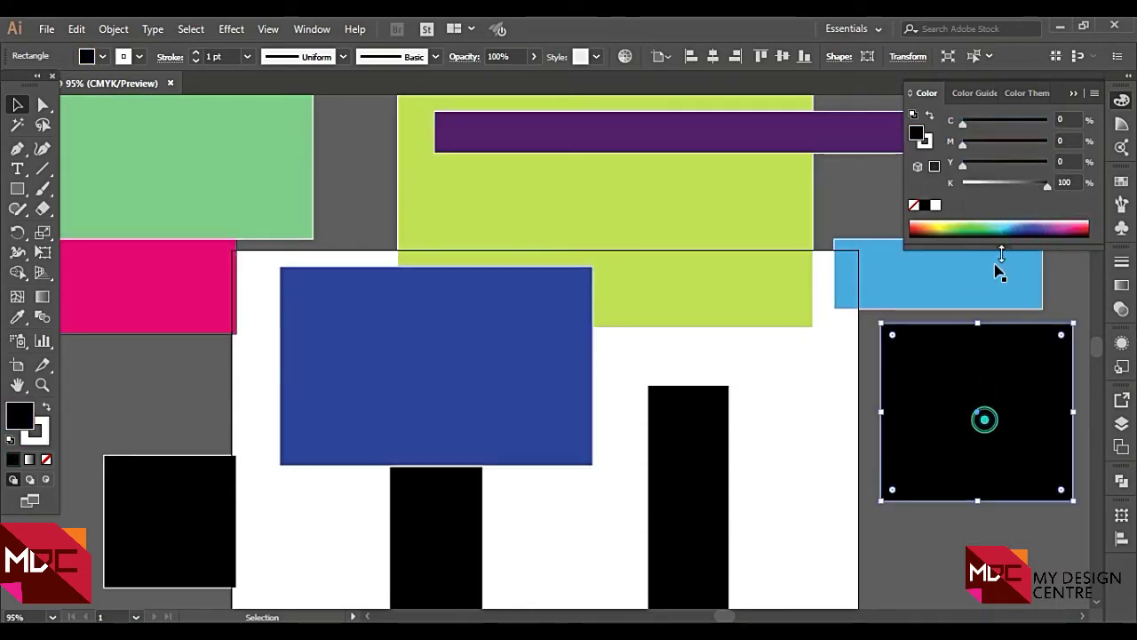
click(1086, 228)
Fill the tall rectangle orange, the middle one green and the left square peach
scroll(782, 272, down, 1)
scroll(781, 272, down, 4)
click(693, 307)
click(923, 227)
click(435, 419)
click(981, 224)
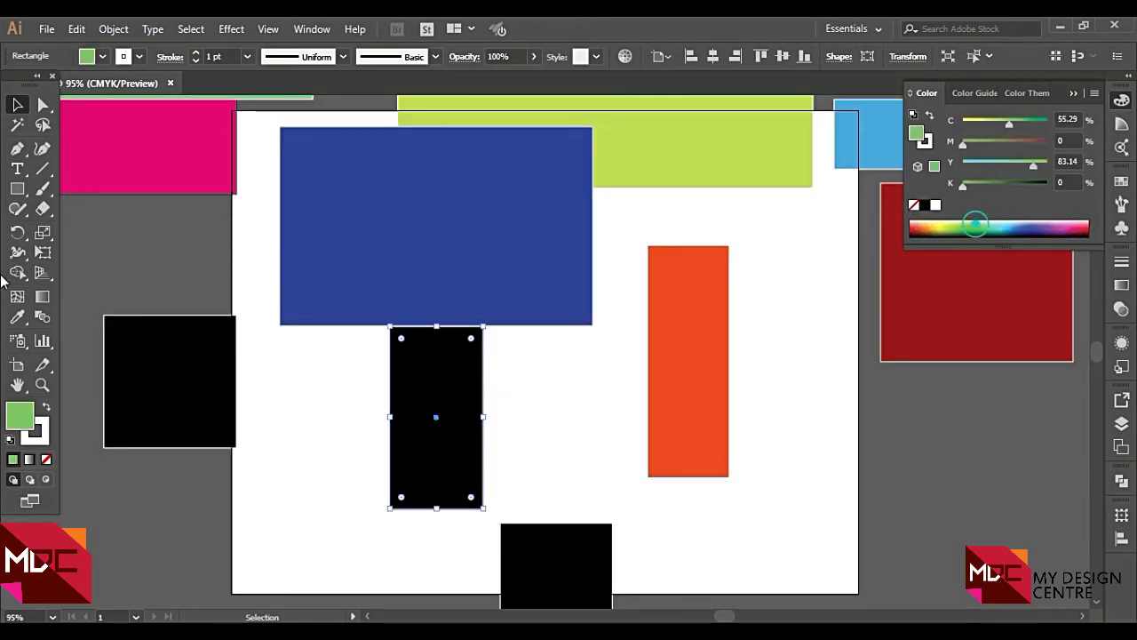
click(177, 335)
click(925, 225)
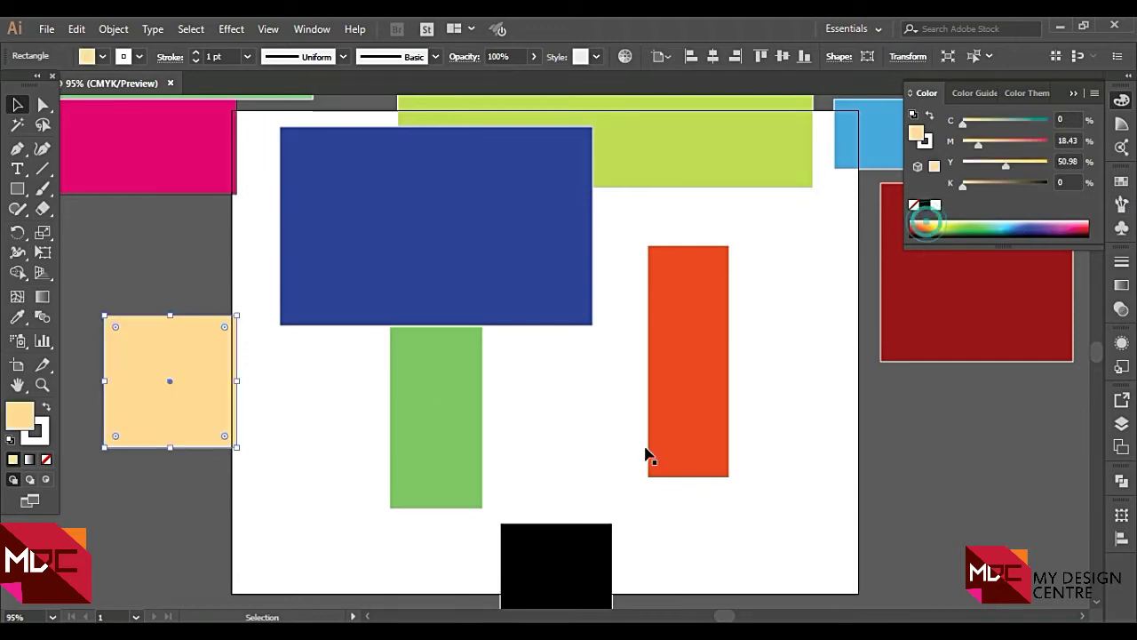
Fill the bottom square light green and deselect it
click(474, 460)
click(534, 467)
scroll(533, 467, down, 1)
scroll(533, 462, down, 3)
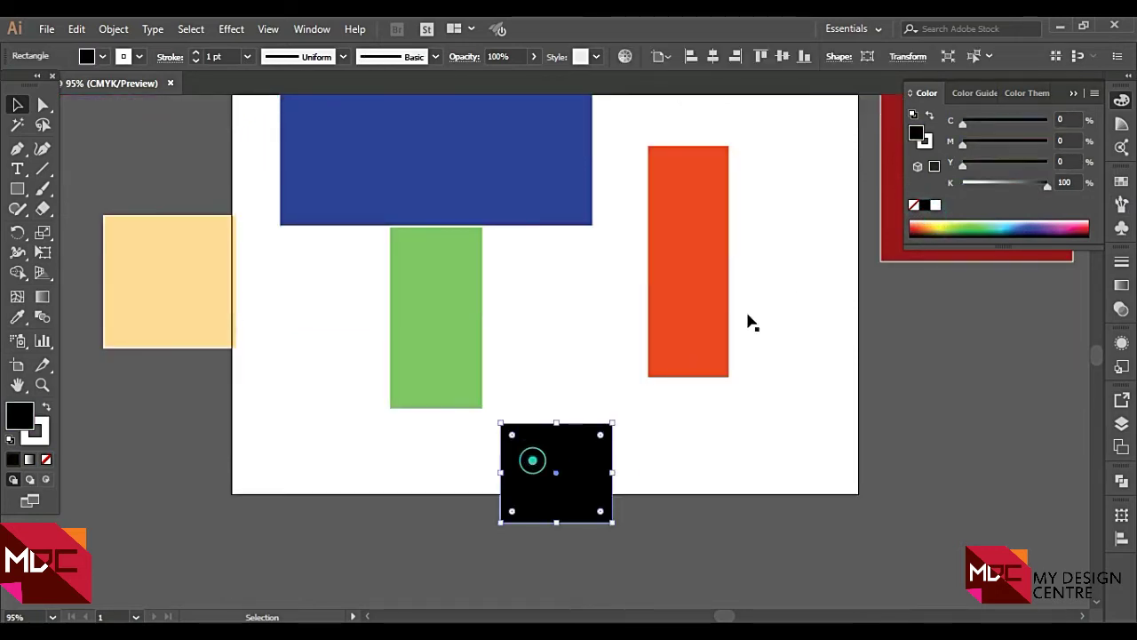
click(972, 221)
click(797, 555)
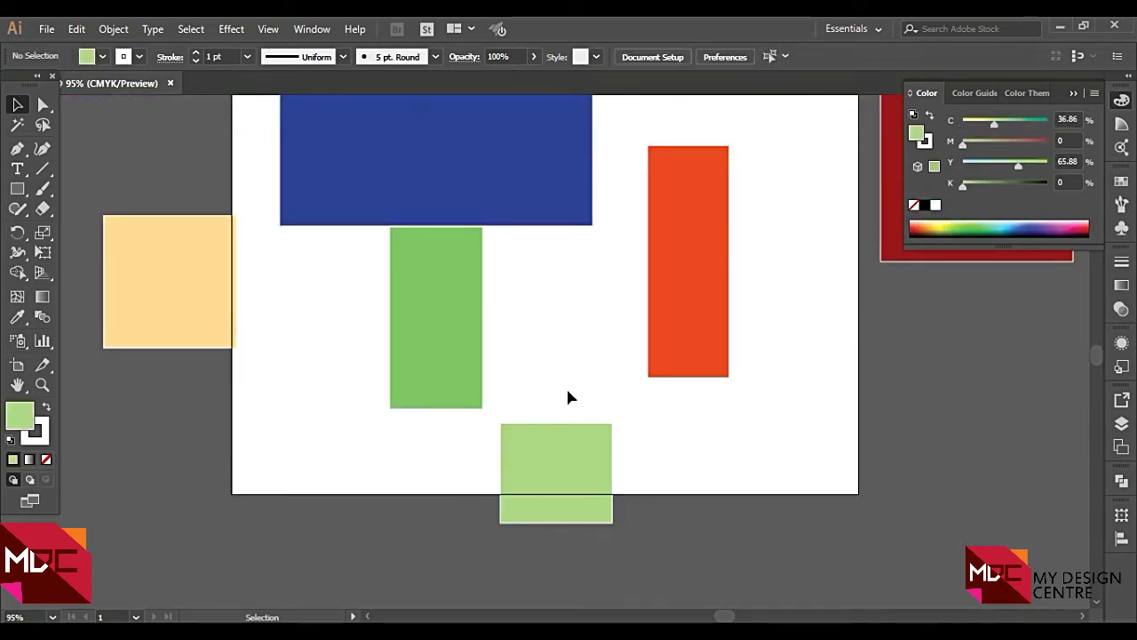
scroll(510, 365, down, 1)
scroll(515, 358, down, 3)
scroll(520, 360, up, 2)
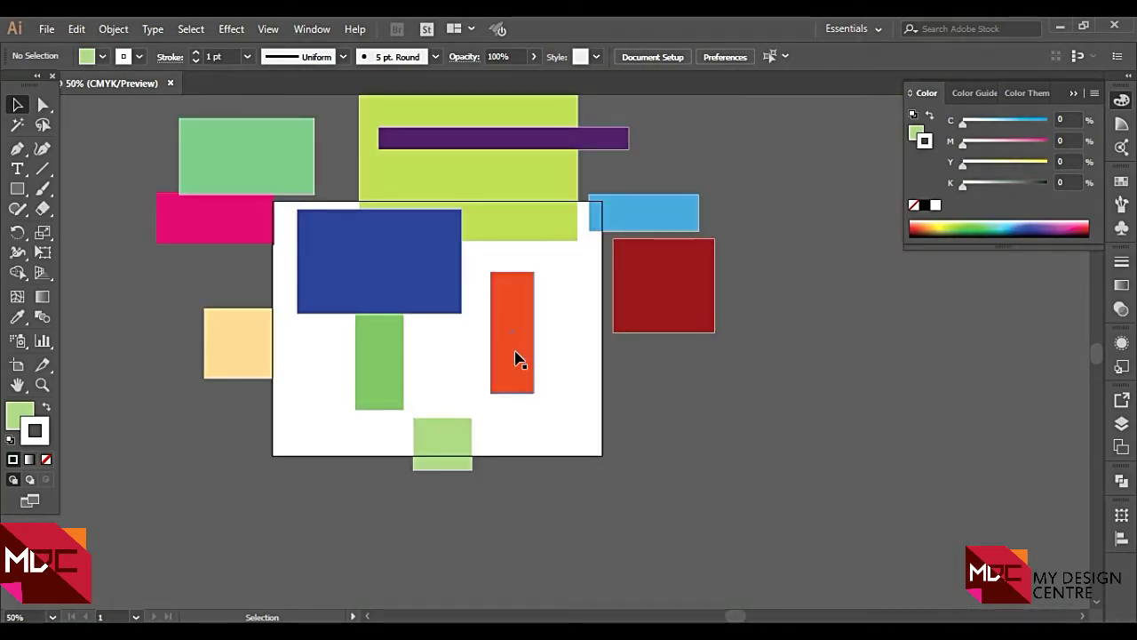
click(803, 488)
scroll(773, 462, up, 2)
drag(745, 171, 99, 576)
click(774, 451)
scroll(180, 231, down, 2)
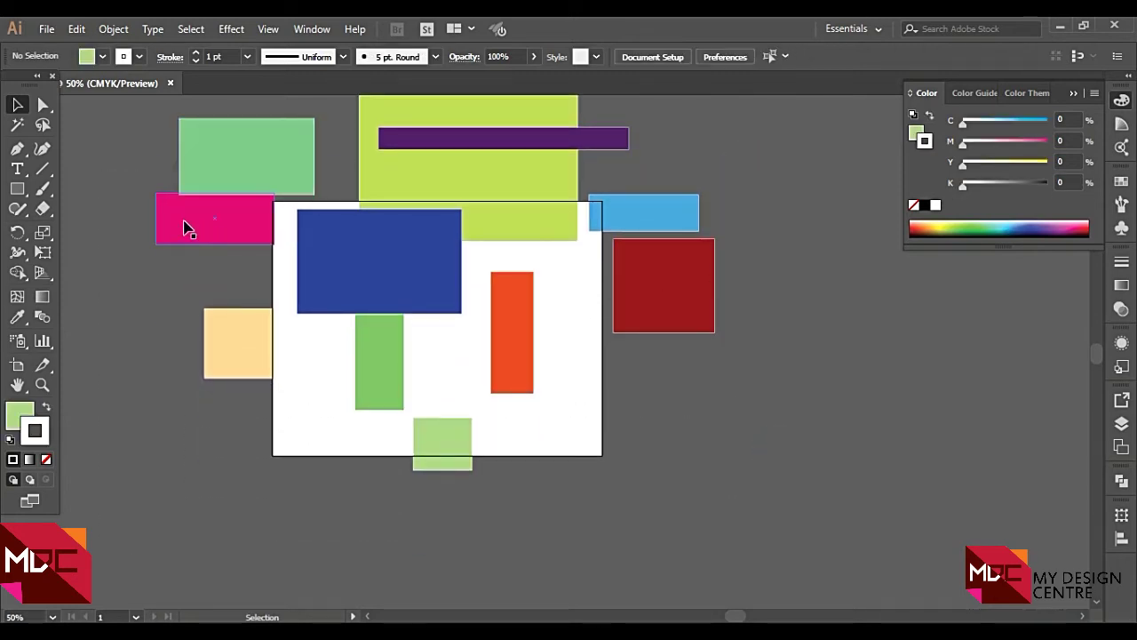
scroll(186, 229, down, 2)
click(16, 190)
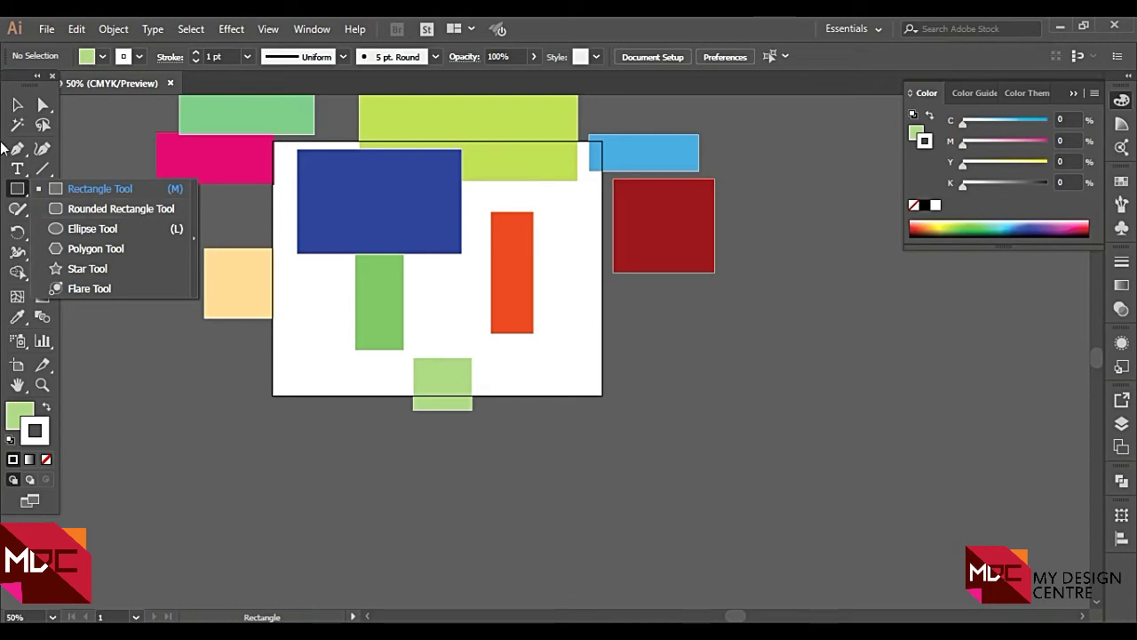
click(18, 104)
click(191, 509)
click(354, 225)
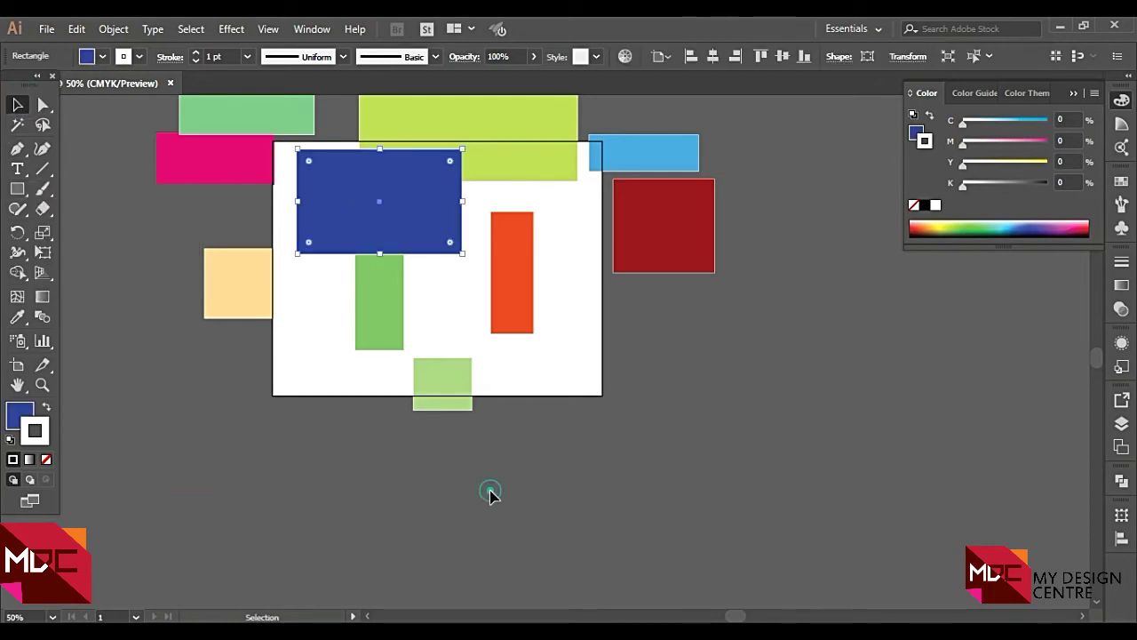
click(490, 494)
scroll(432, 452, down, 6)
scroll(423, 436, up, 3)
scroll(423, 435, up, 3)
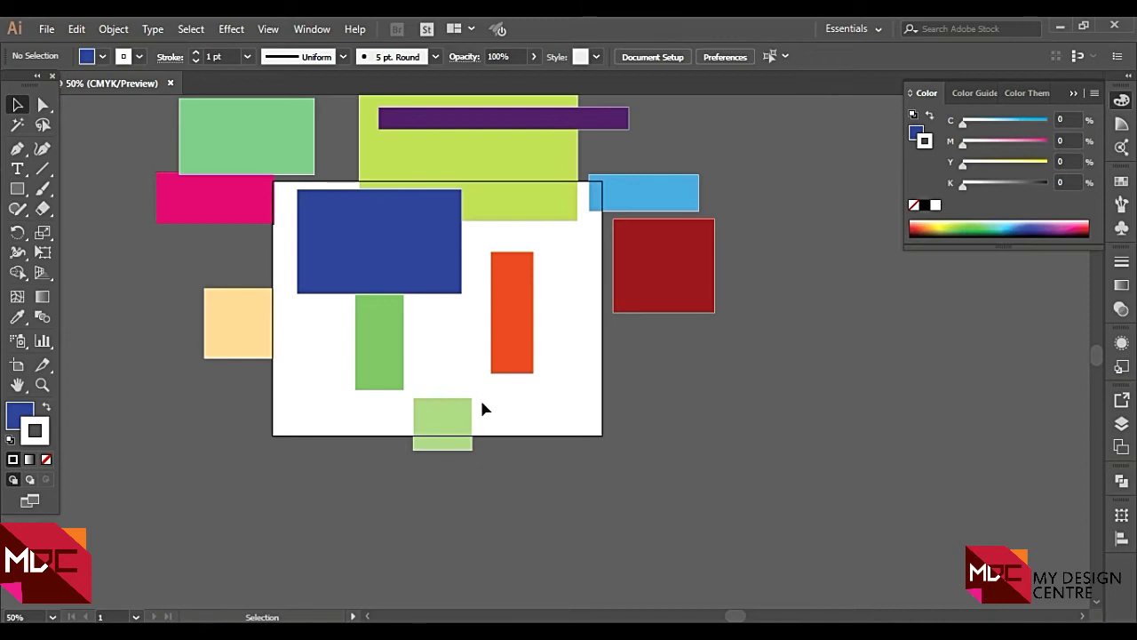
scroll(533, 417, up, 2)
Select and delete all the coloured rectangles, and zoom the view to 100%
key(ctrl+a)
key(Delete)
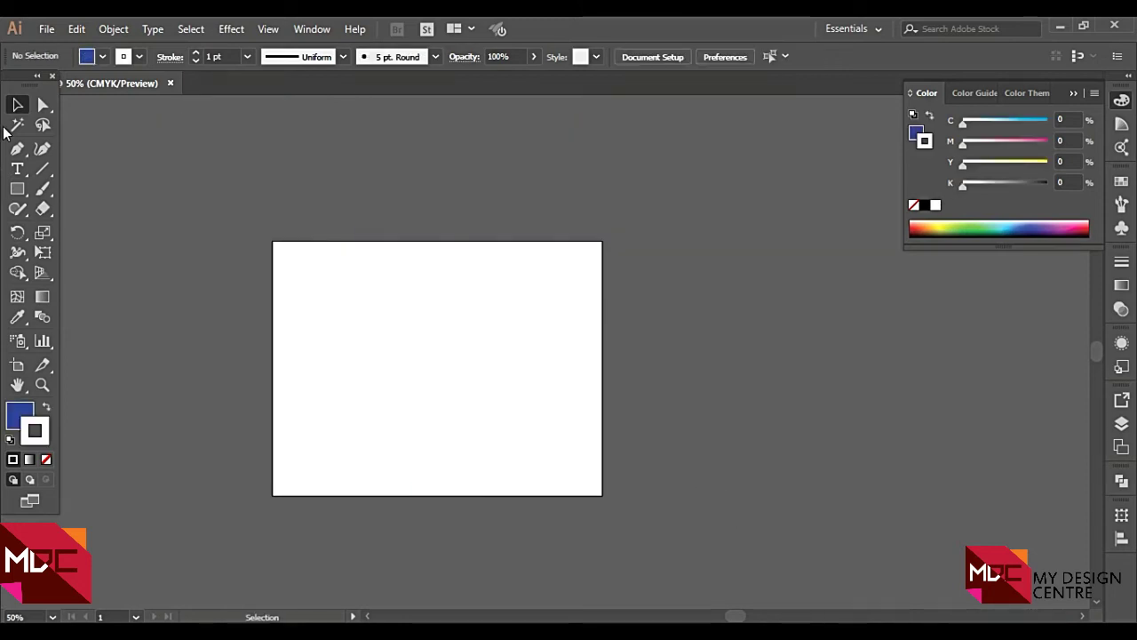
click(17, 190)
key(ctrl+1)
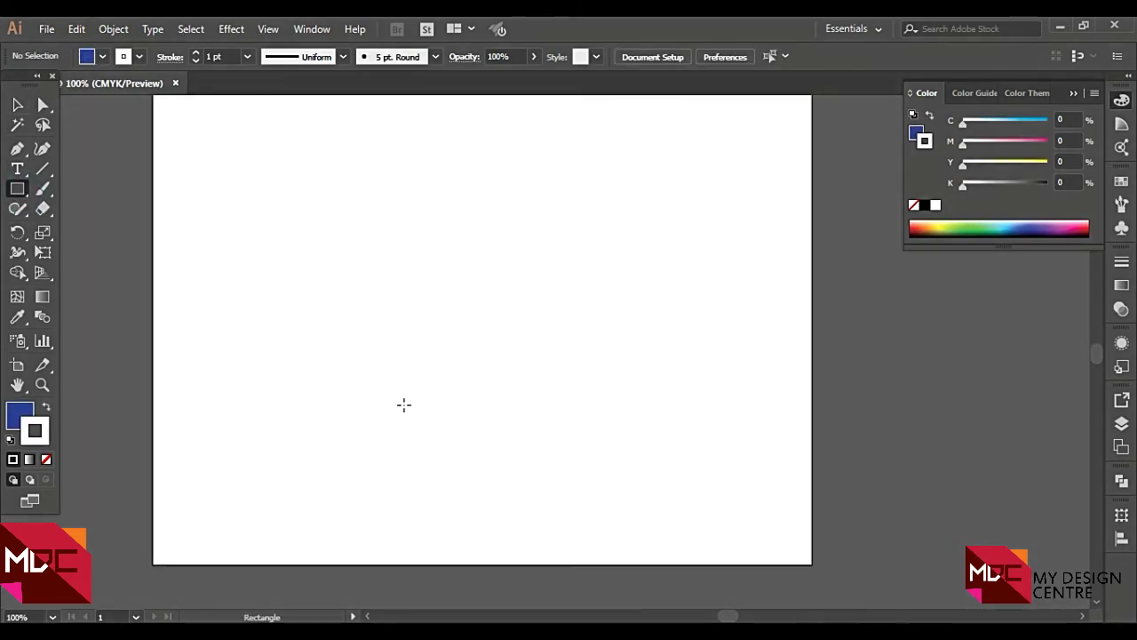
click(17, 105)
click(289, 256)
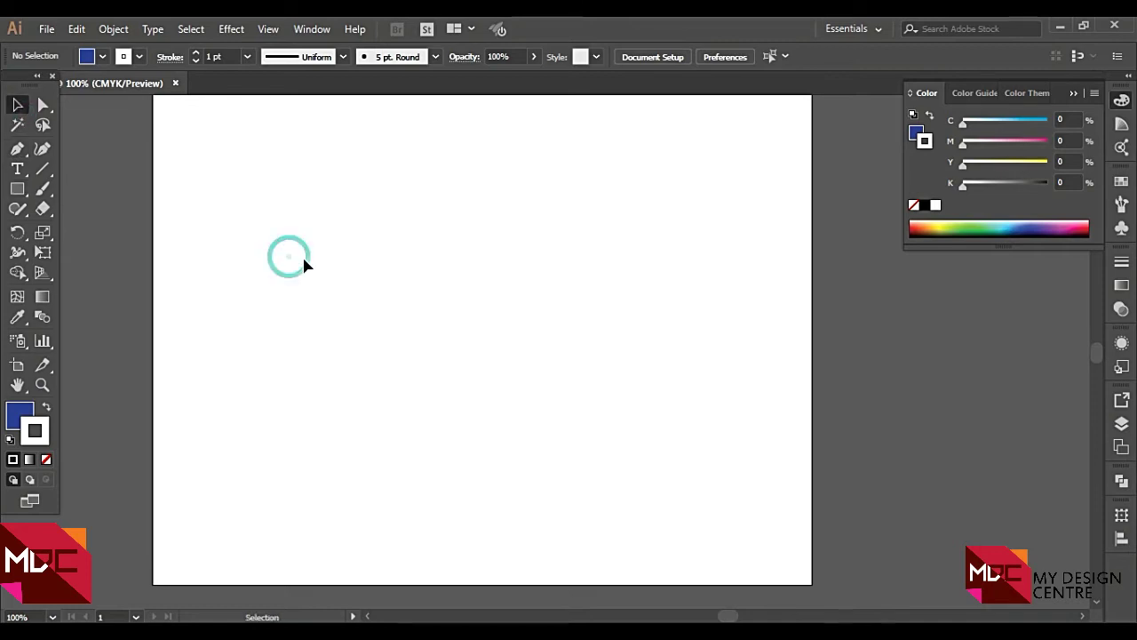
Draw one large blue rectangle overhanging both sides of the artboard
click(17, 190)
mouse_move(114, 156)
mouse_down()
mouse_move(1008, 415)
mouse_move(1035, 509)
mouse_up()
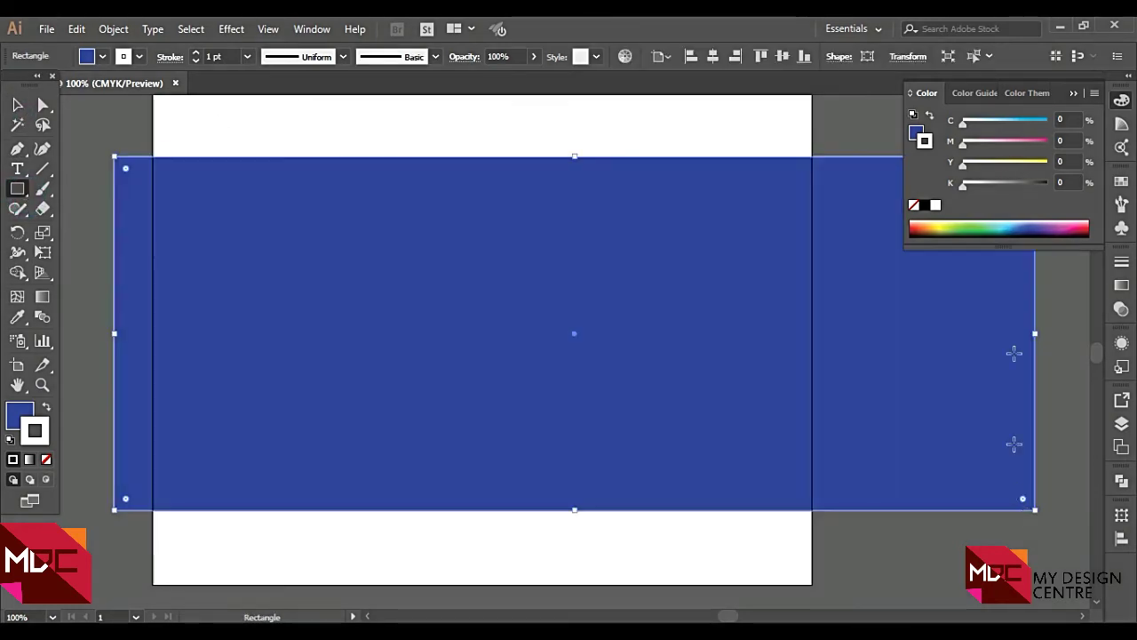
key(v)
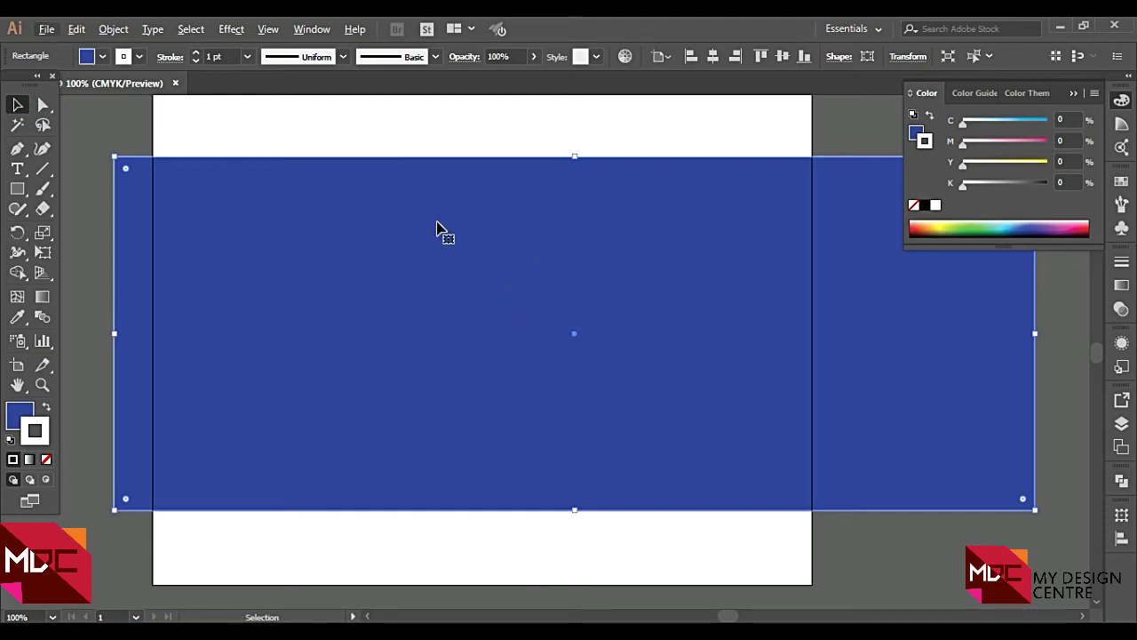
key(z)
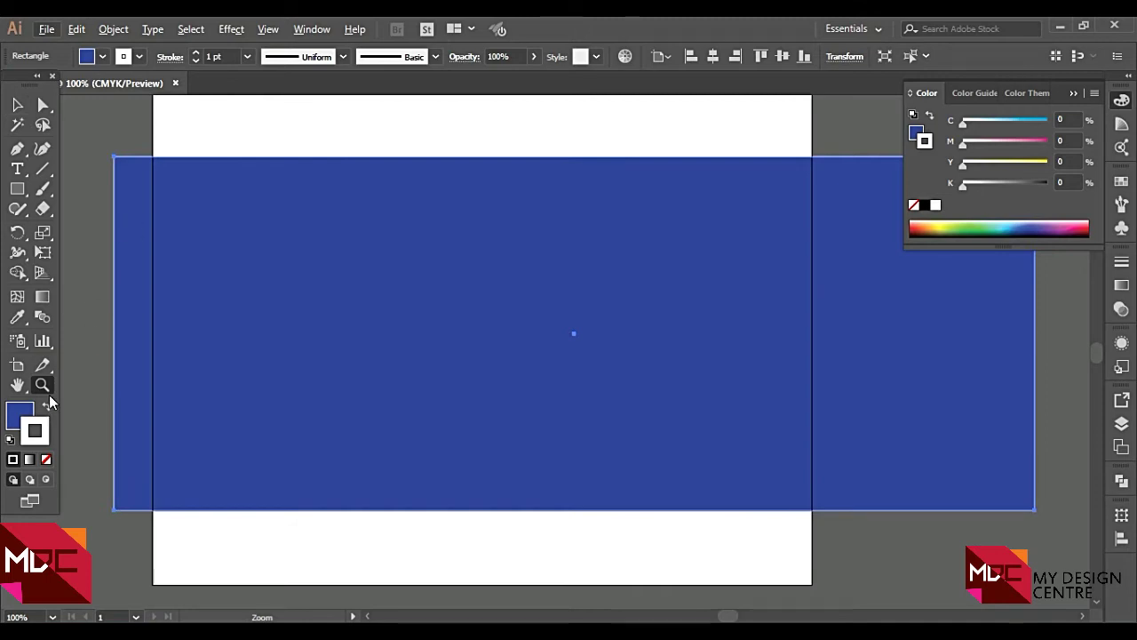
Zoom in and out around the large blue rectangle with the Zoom tool
drag(249, 178, 490, 313)
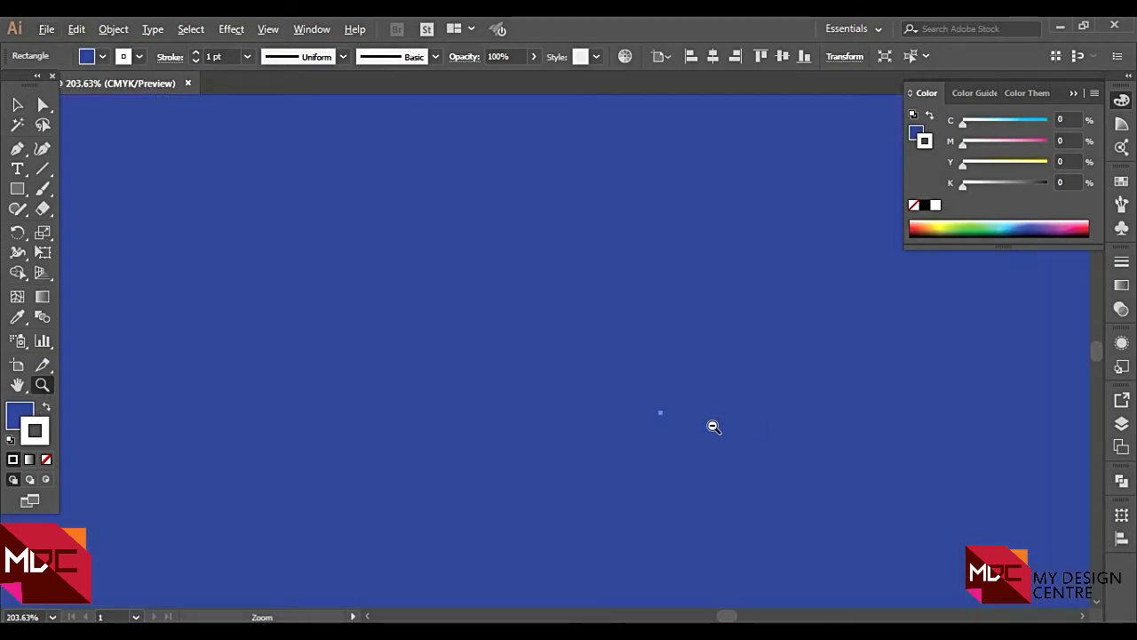
alt+click(713, 427)
click(701, 426)
click(894, 510)
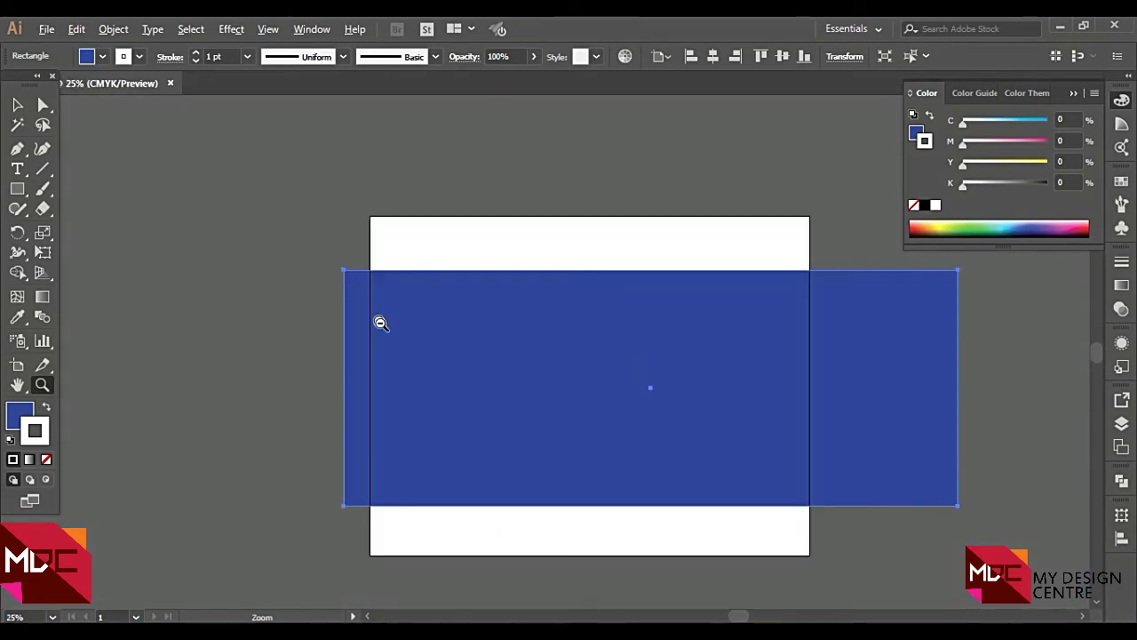
alt+click(379, 320)
click(518, 368)
click(356, 246)
click(357, 266)
alt+click(408, 293)
alt+click(444, 320)
click(463, 342)
Pan the canvas with the Hand tool and nudge the zoom level
key(h)
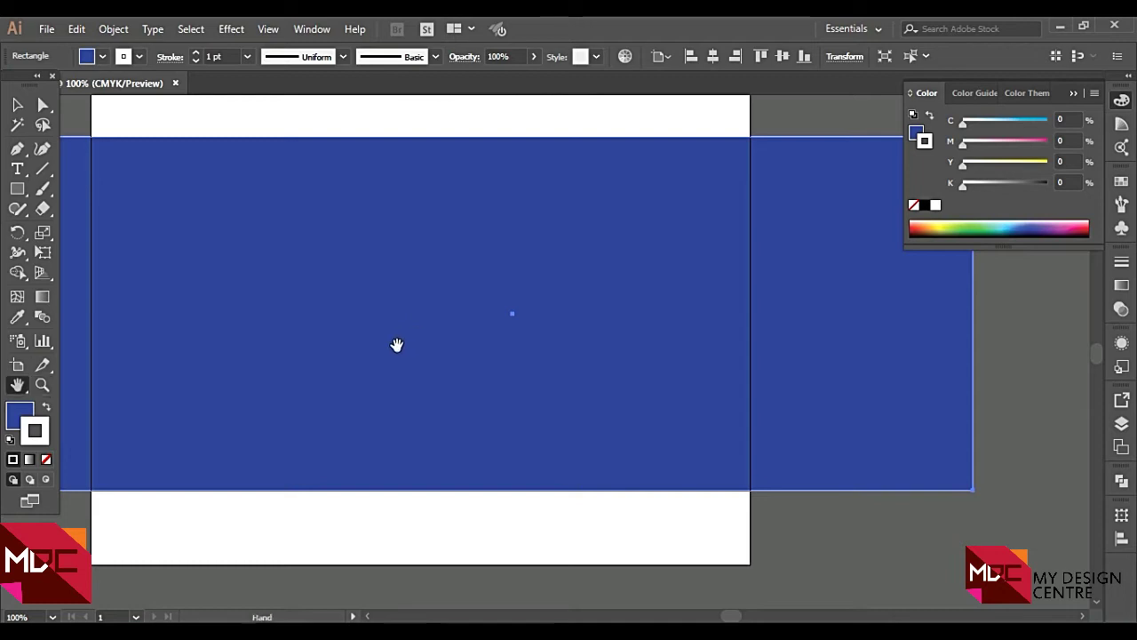
drag(261, 295, 431, 291)
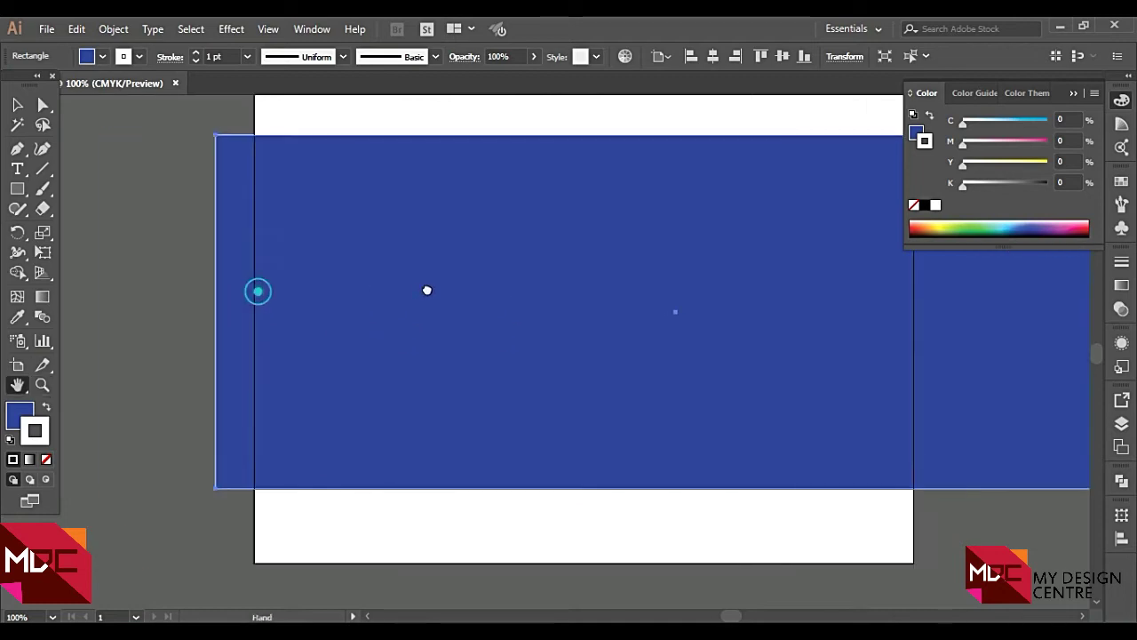
click(20, 386)
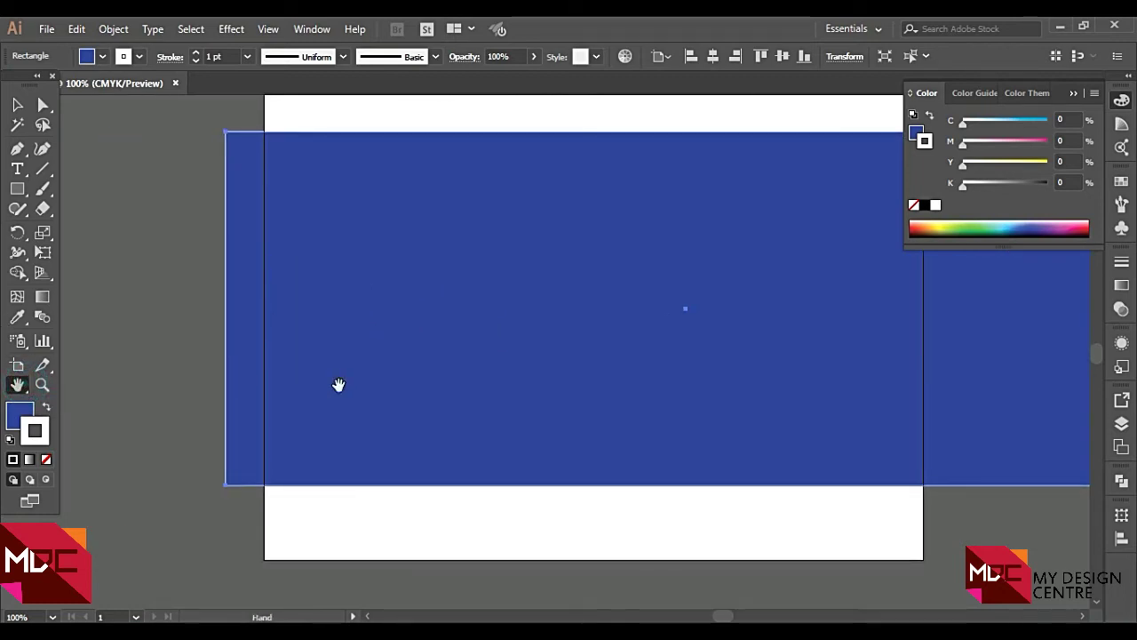
mouse_move(667, 370)
mouse_down()
mouse_move(554, 371)
mouse_move(693, 396)
mouse_move(608, 417)
mouse_move(571, 385)
mouse_move(688, 401)
mouse_move(642, 421)
mouse_move(599, 417)
mouse_up()
key(ctrl)
key(ctrl+minus)
key(ctrl+minus)
key(ctrl+minus)
key(ctrl+minus)
key(ctrl+minus)
key(ctrl+plus)
key(ctrl+plus)
key(ctrl+plus)
key(ctrl+plus)
key(ctrl+plus)
key(ctrl+plus)
key(ctrl+plus)
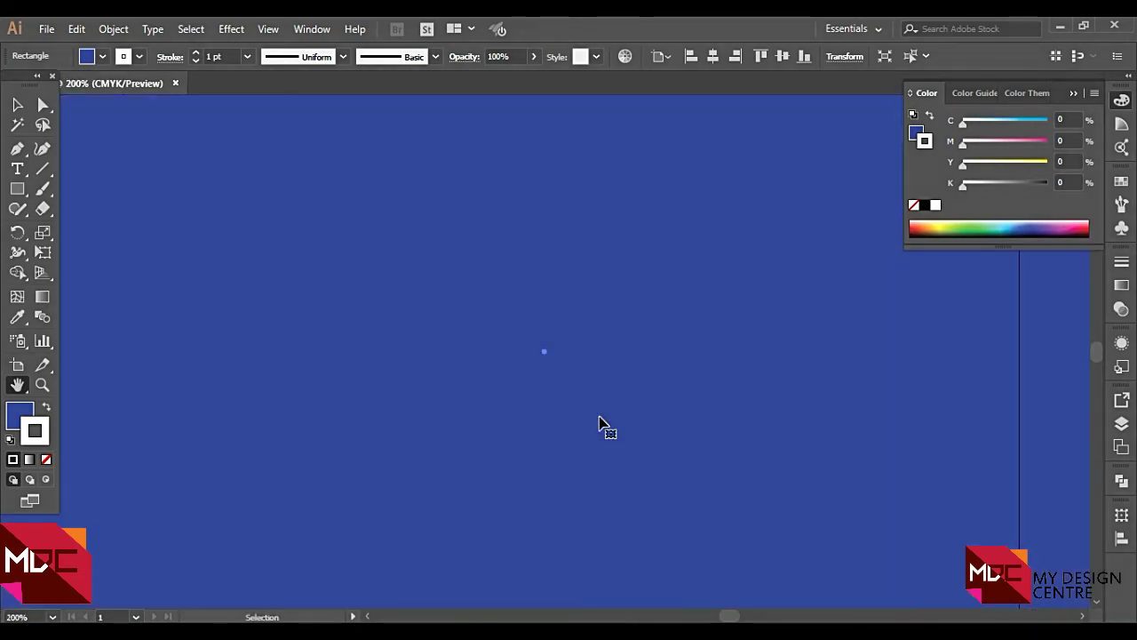
Fit the whole artboard in the window and delete the large blue rectangle
key(ctrl+0)
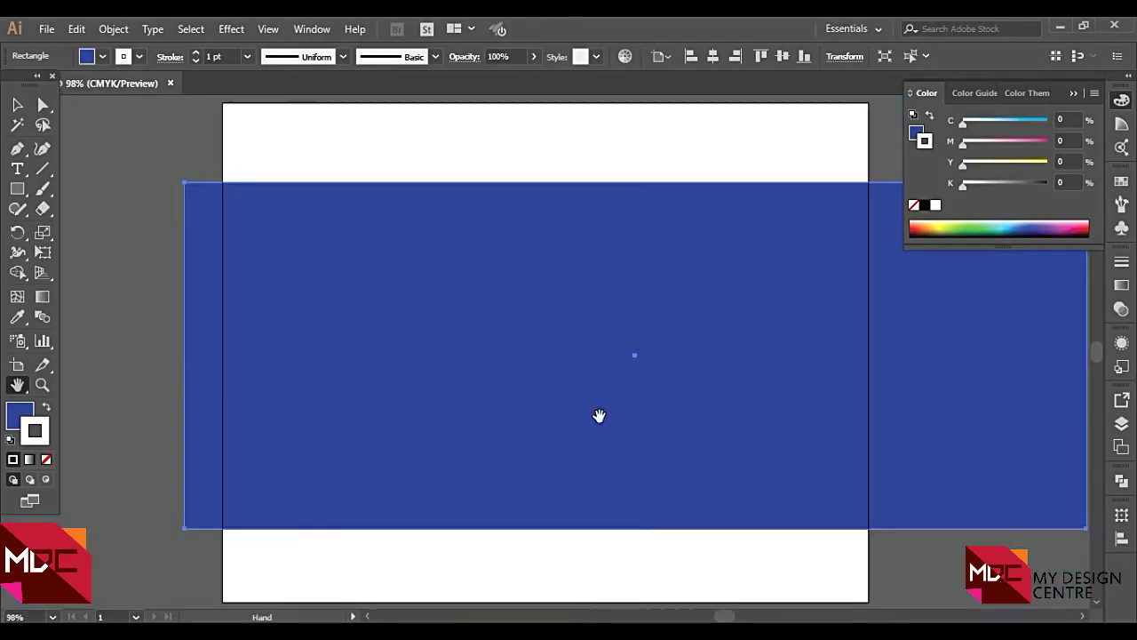
key(Delete)
click(17, 189)
Draw a blue rectangle and round its corners into a full pill shape
mouse_move(301, 203)
mouse_down()
mouse_move(785, 485)
mouse_move(781, 501)
mouse_up()
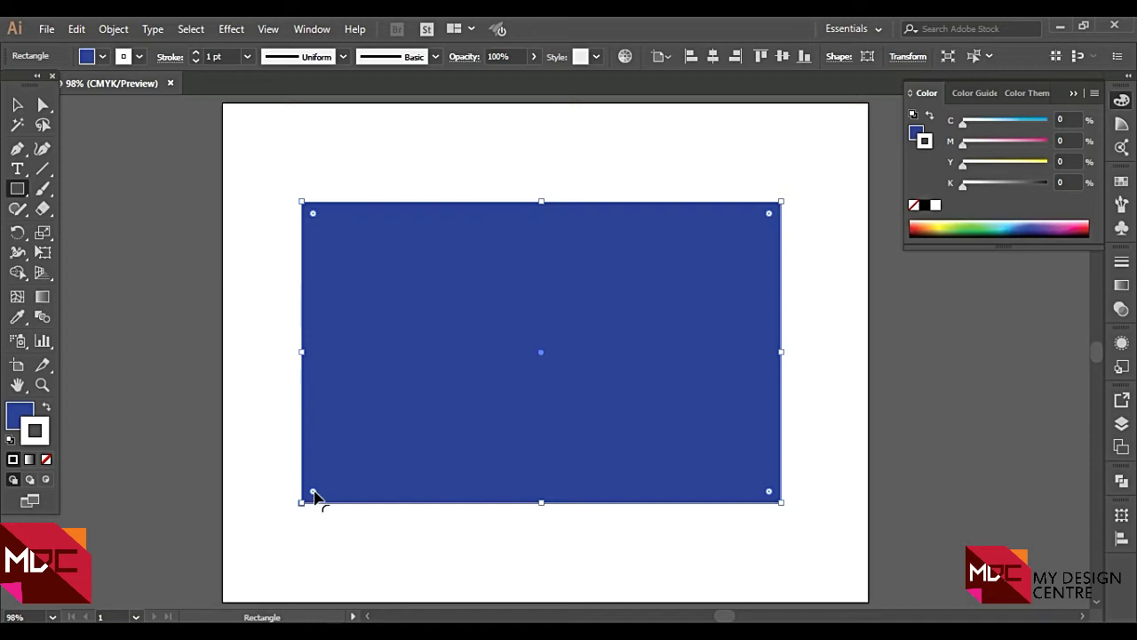
mouse_move(322, 490)
mouse_down()
mouse_move(353, 409)
mouse_move(339, 460)
mouse_move(529, 274)
mouse_up()
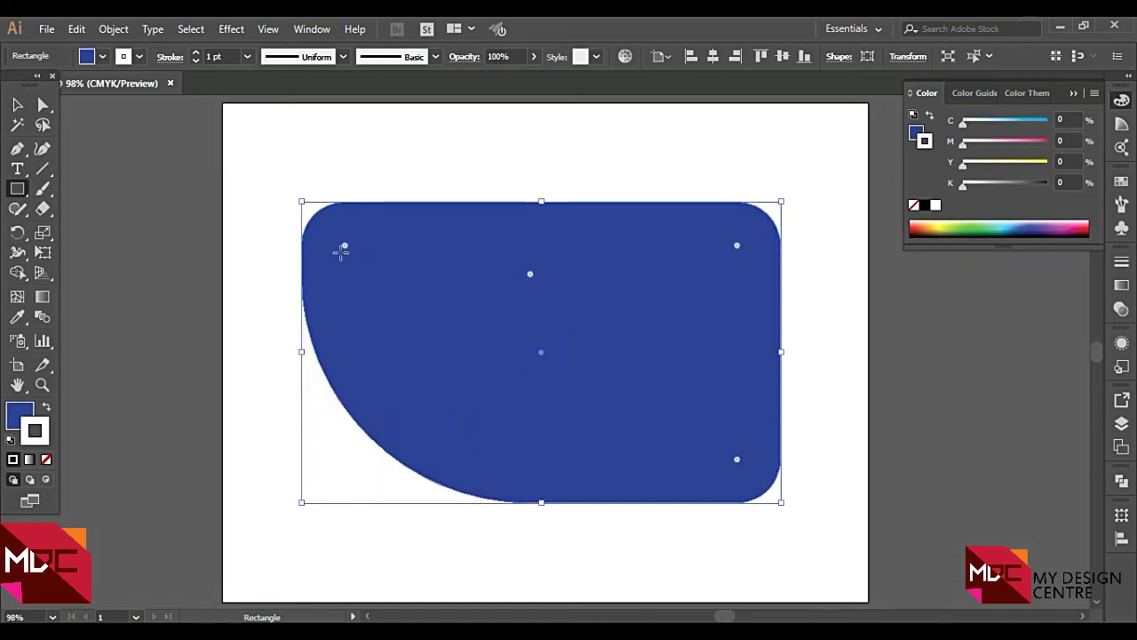
key(ctrl+z)
key(ctrl+z)
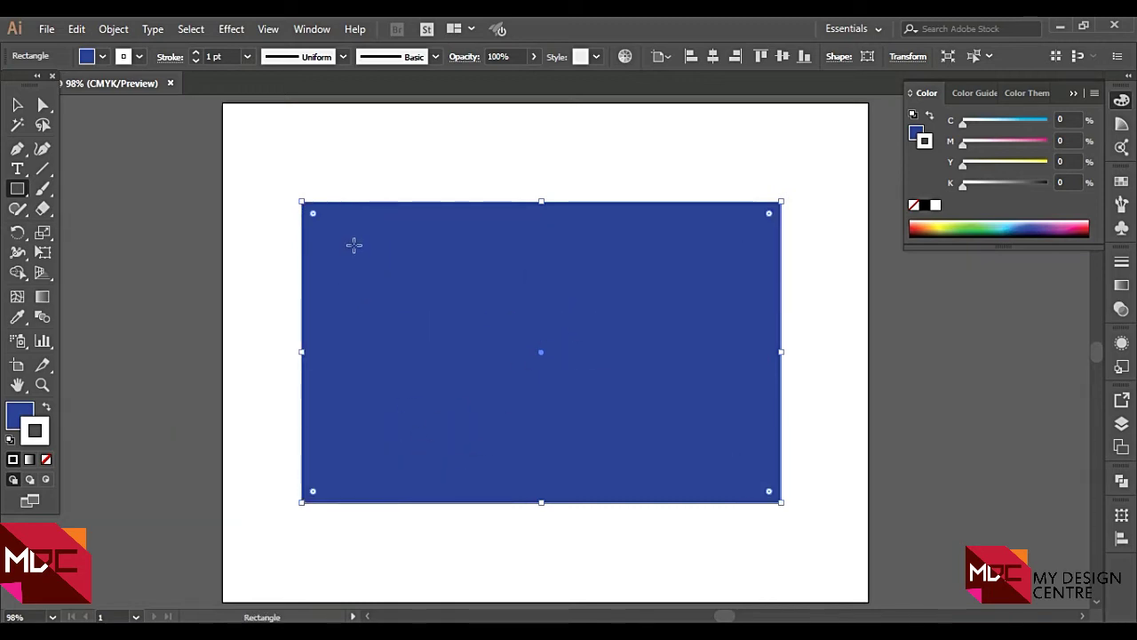
drag(319, 219, 731, 460)
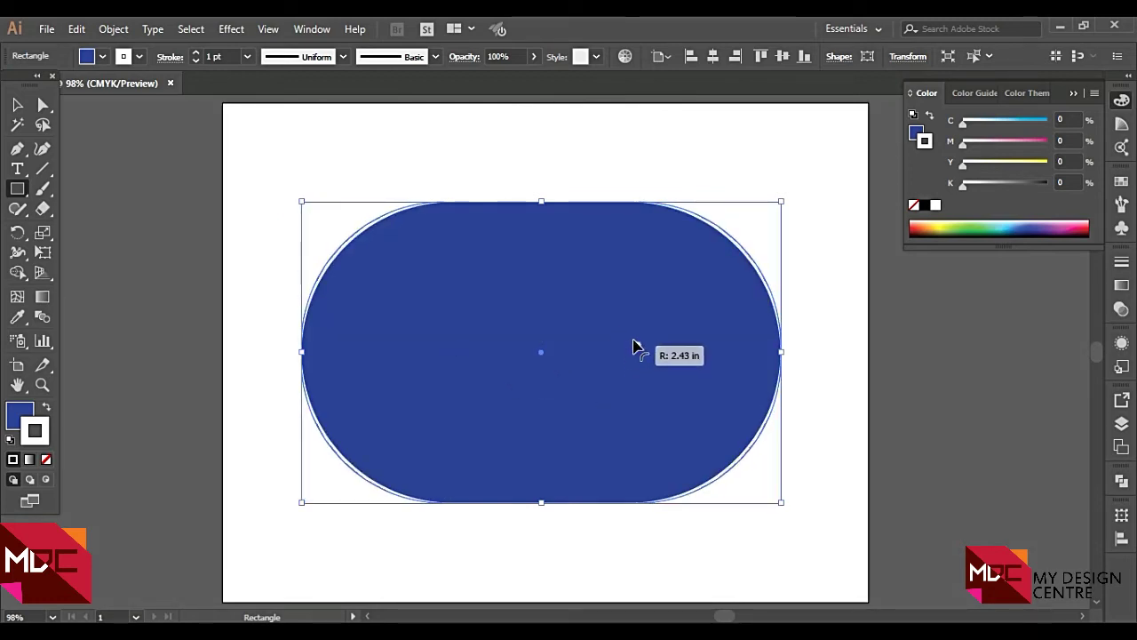
drag(631, 355, 636, 354)
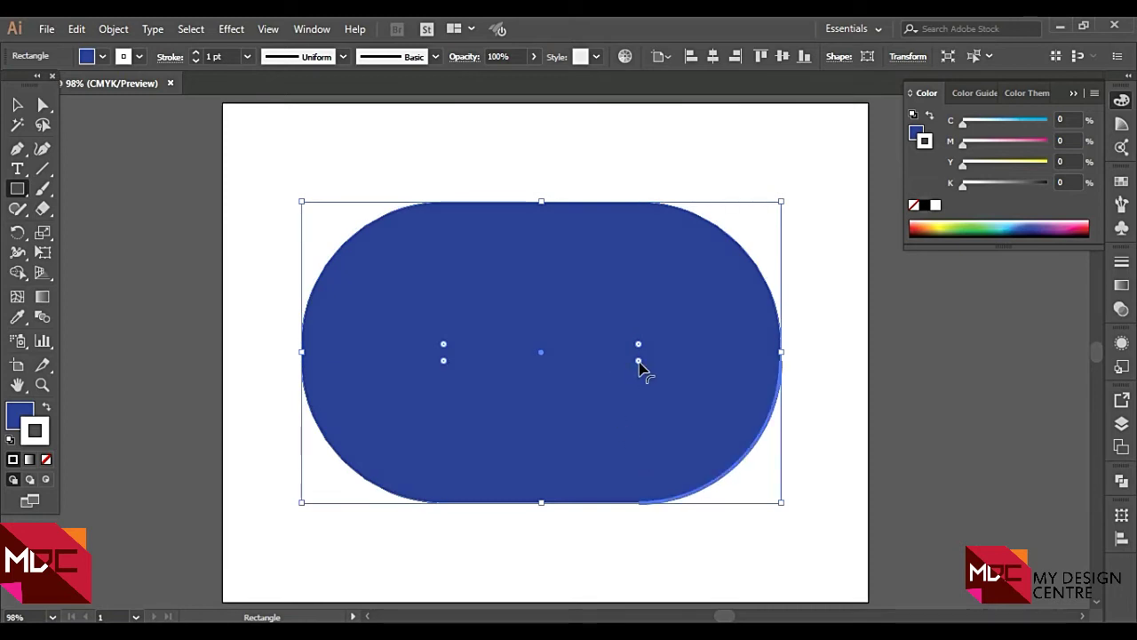
Make the lower-right corner sharp again, then delete the rounded blue shape
drag(640, 366, 838, 512)
click(965, 518)
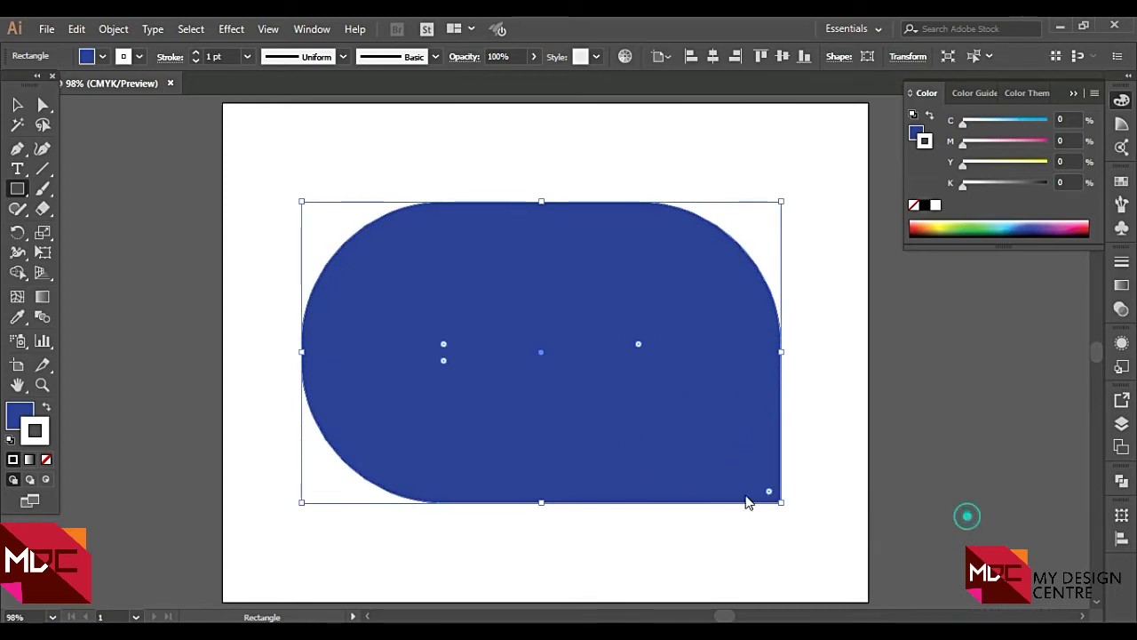
click(602, 356)
click(20, 105)
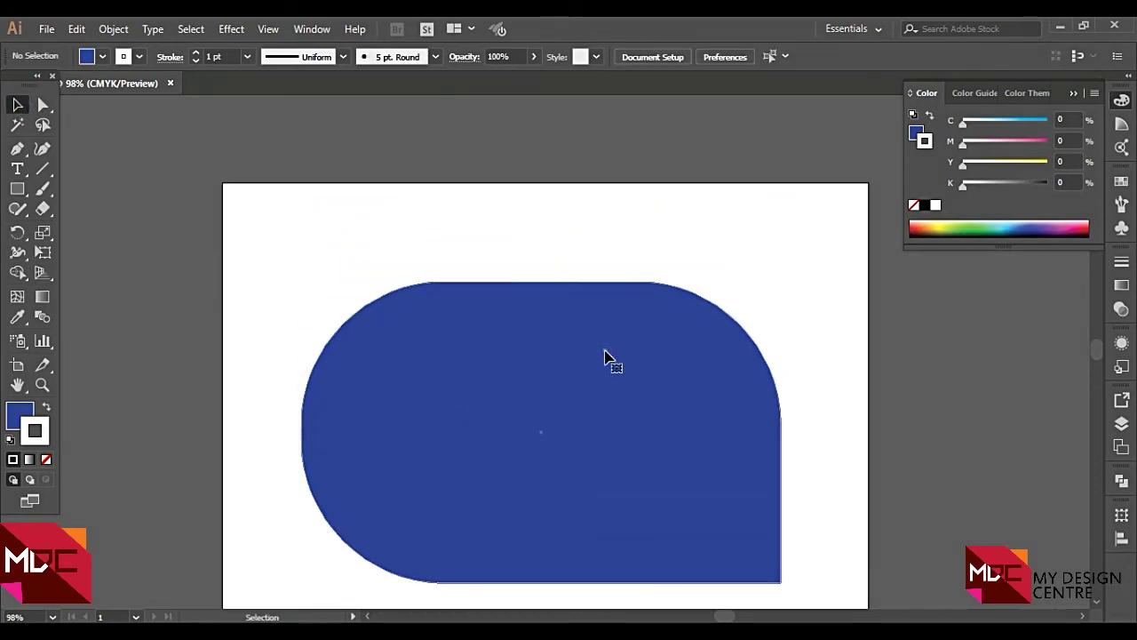
scroll(711, 400, down, 3)
scroll(445, 515, up, 1)
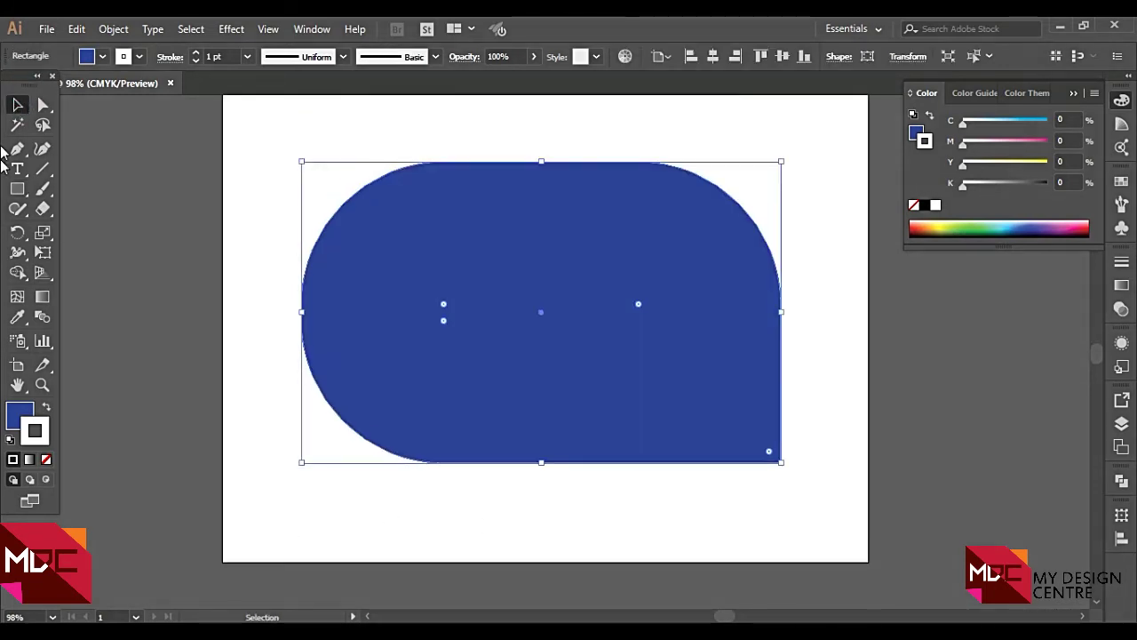
key(Delete)
Create a 4 × 4 in blue square, draw an overlapping rectangle, and set a green stroke
click(18, 188)
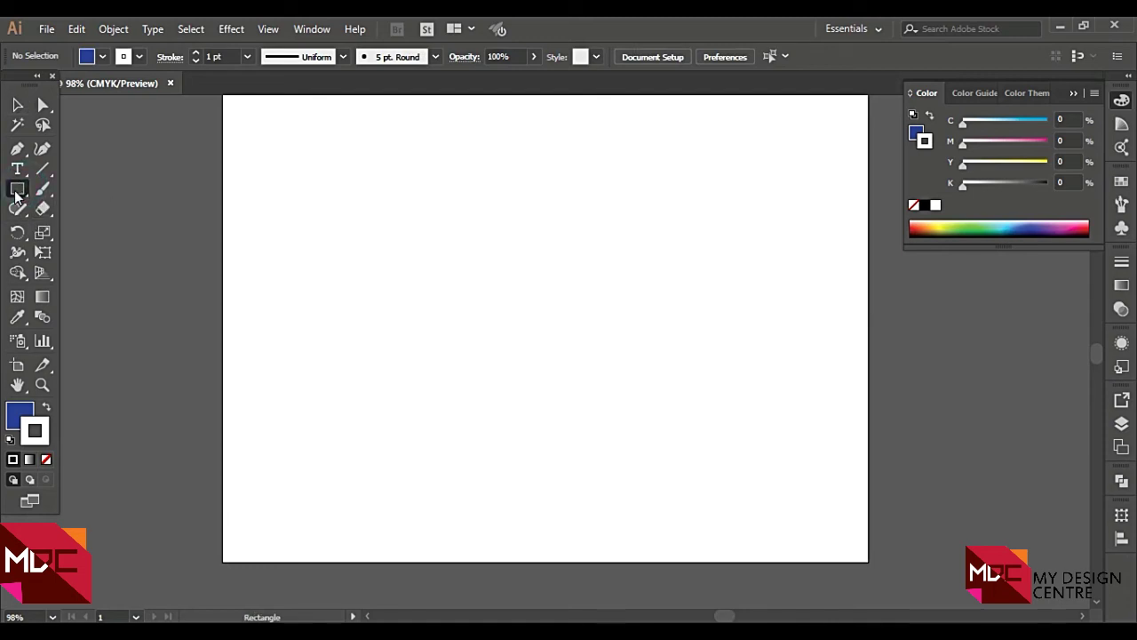
click(485, 251)
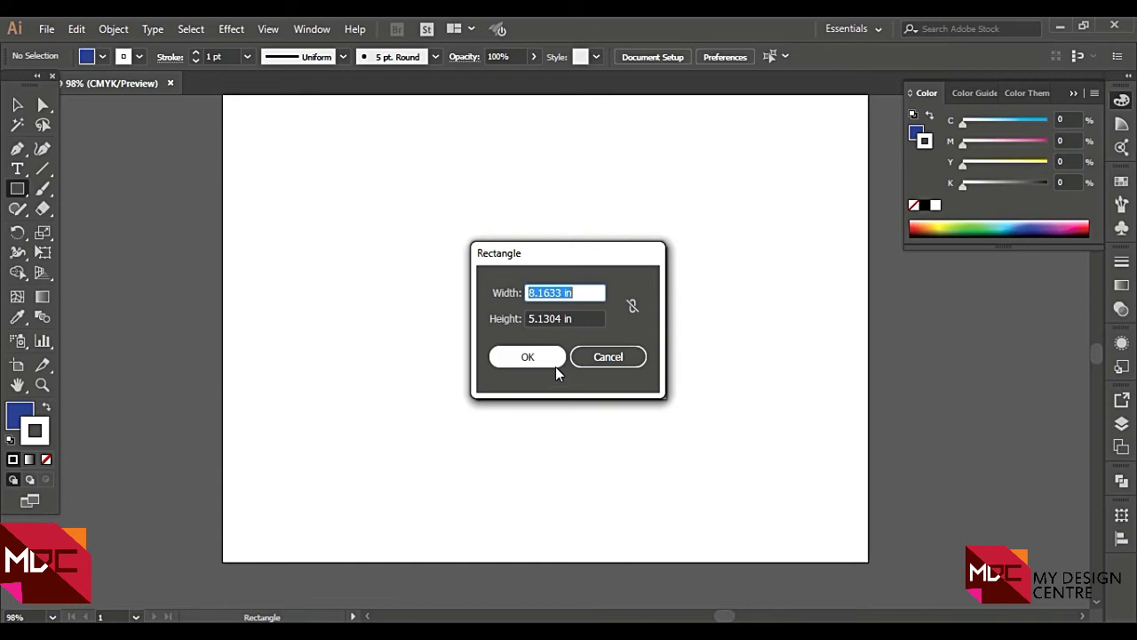
text(4)
key(Tab)
text(4)
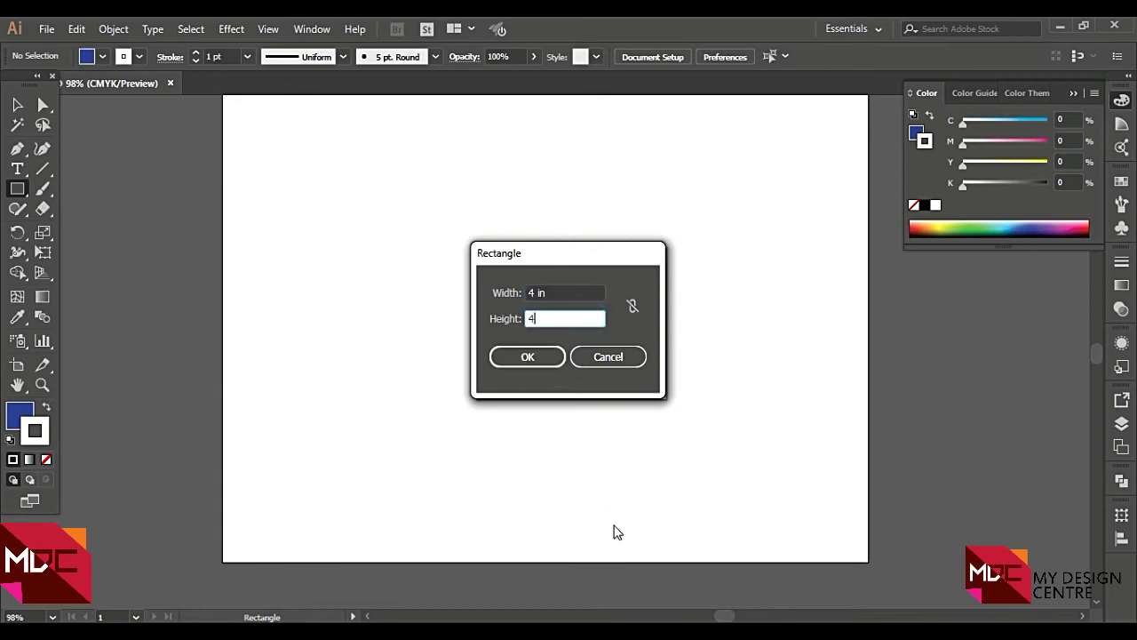
click(533, 356)
drag(255, 185, 524, 388)
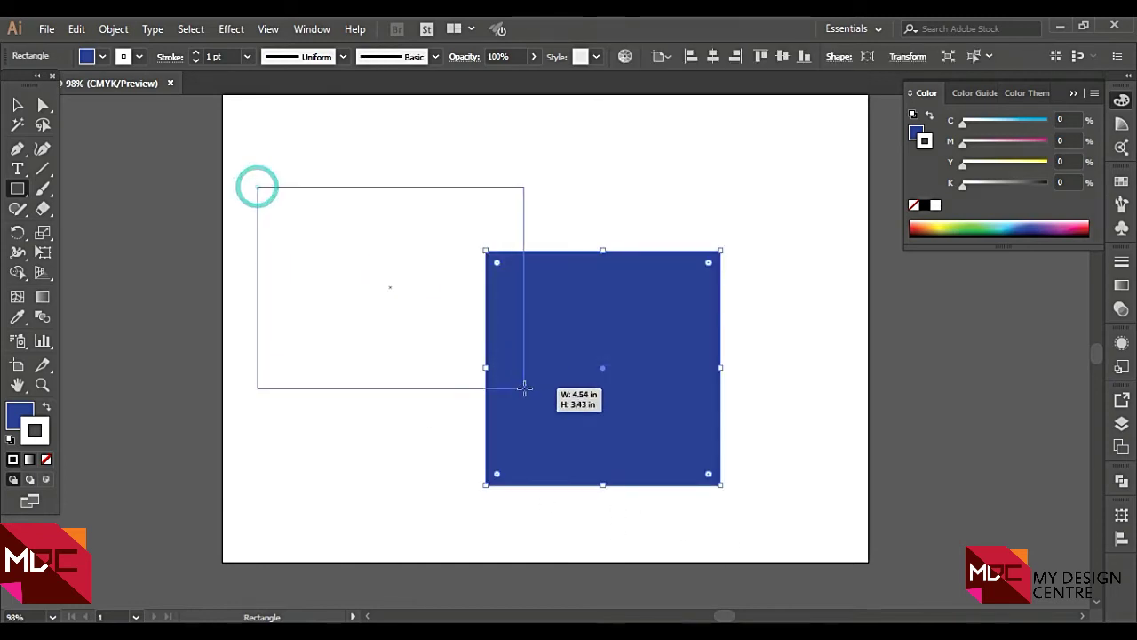
click(976, 225)
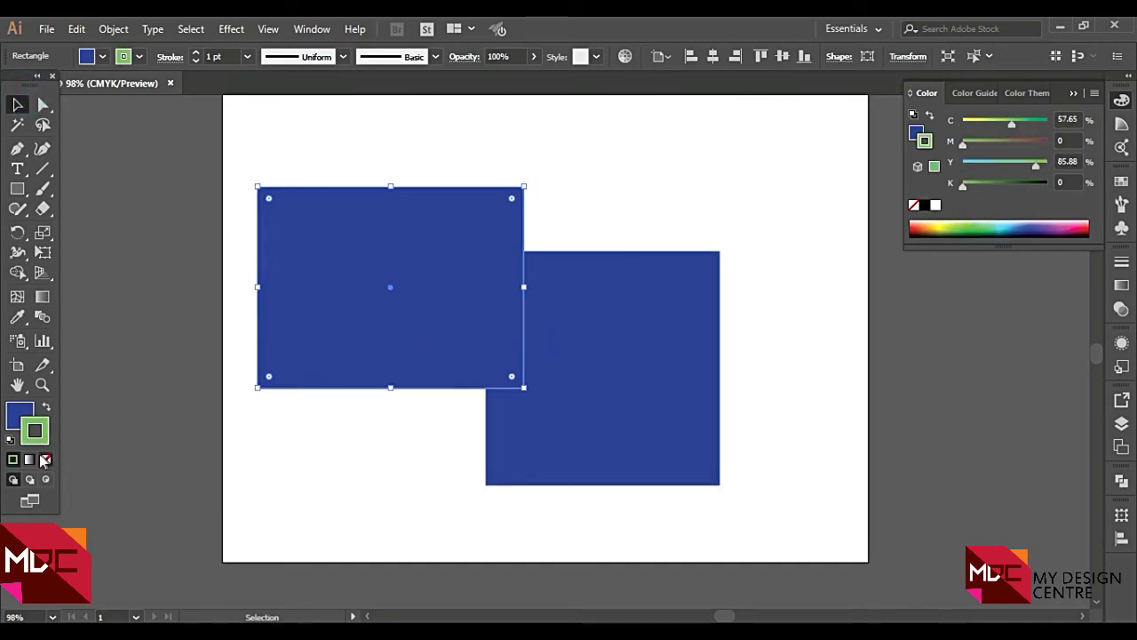
Give the upper-left rectangle a dark green fill
click(185, 469)
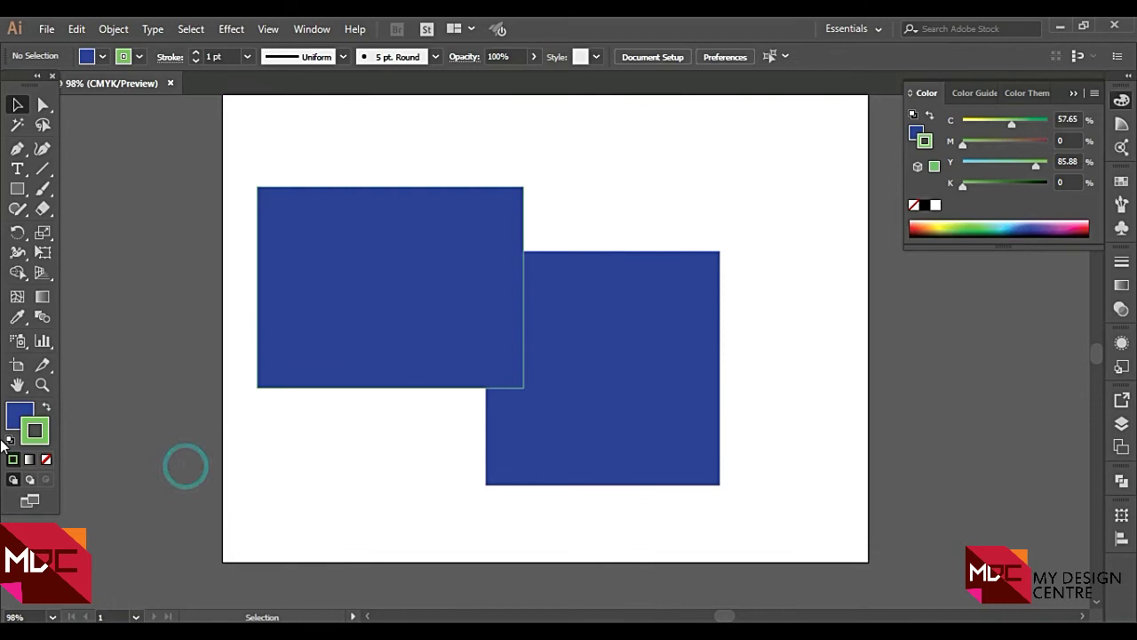
key(x)
click(271, 270)
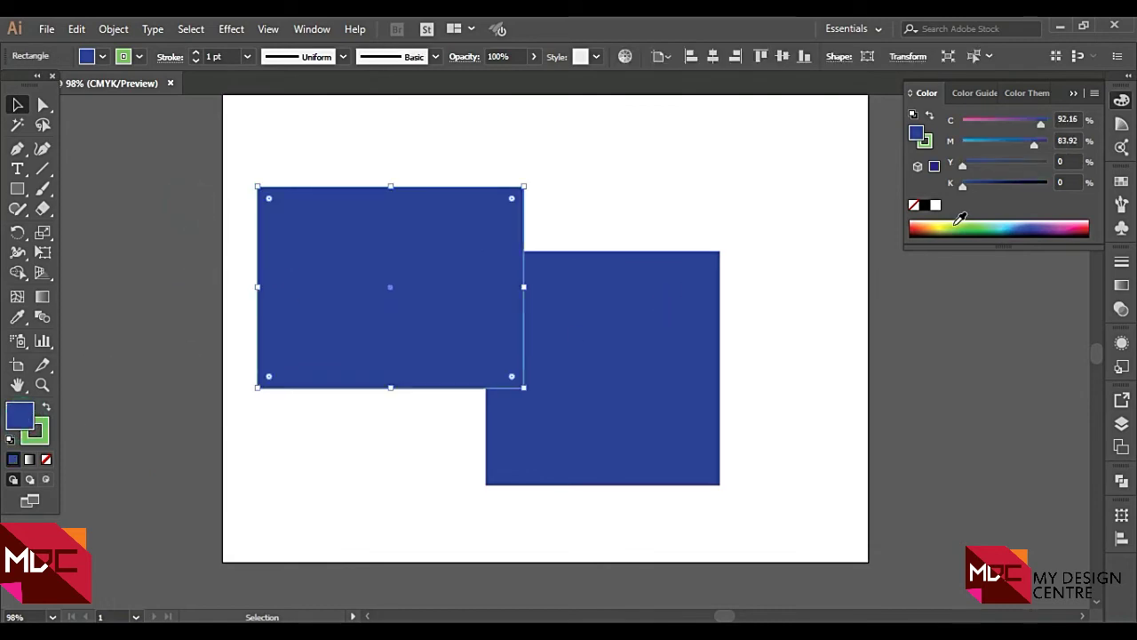
click(969, 228)
click(820, 343)
Reshape the lower blue rectangle into a wide bar level with the dark rectangle
scroll(820, 343, down, 1)
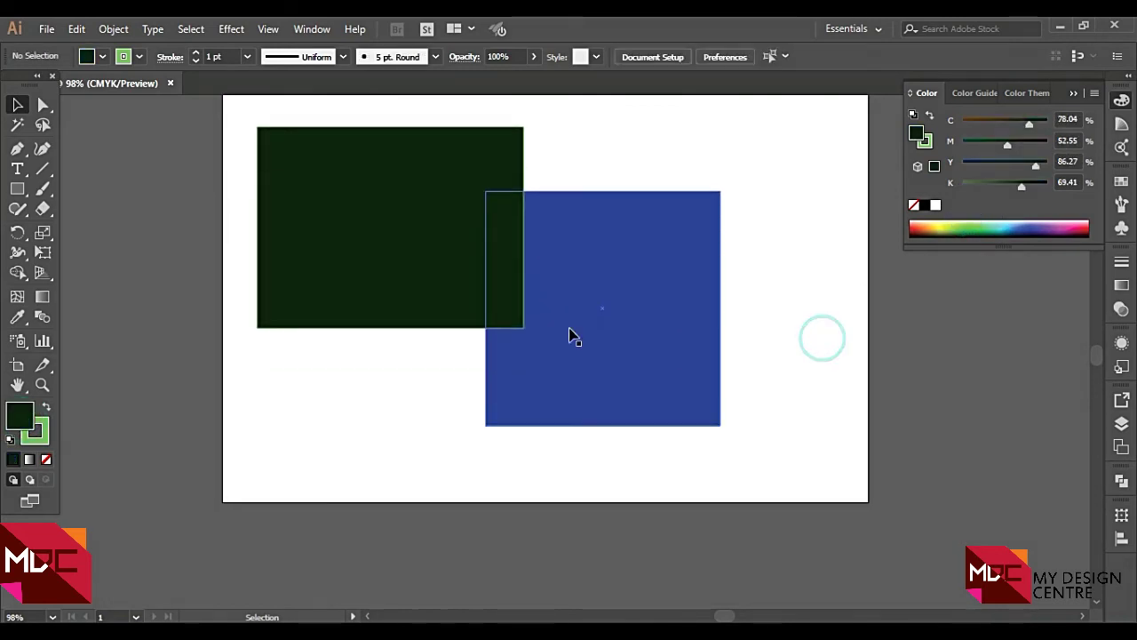
click(579, 334)
drag(721, 425, 799, 415)
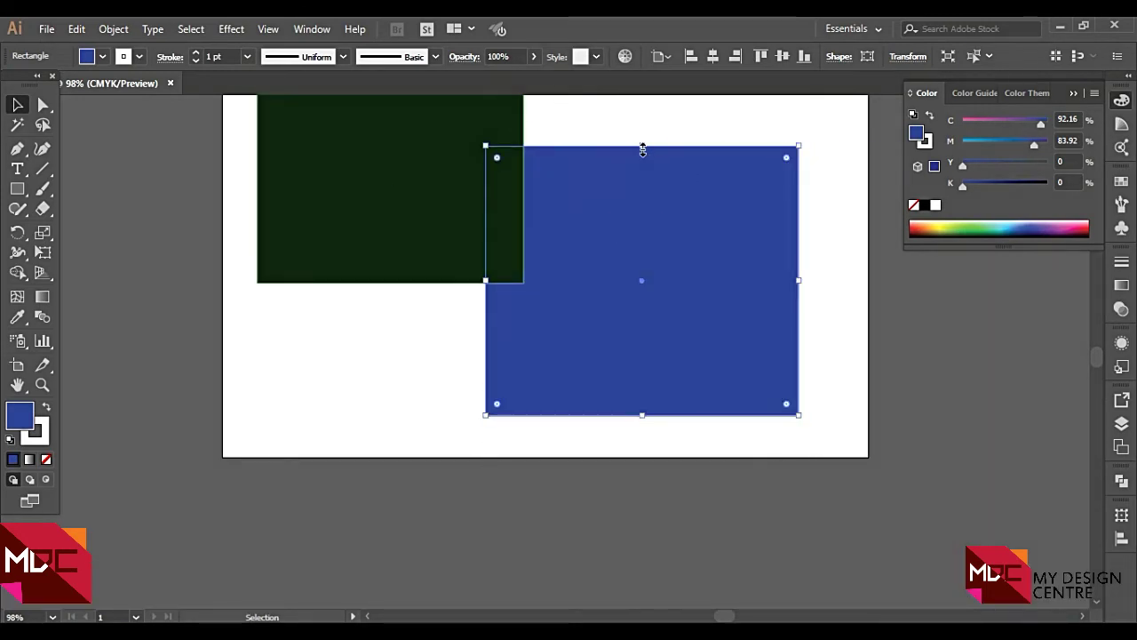
drag(642, 147, 642, 312)
drag(484, 368, 574, 368)
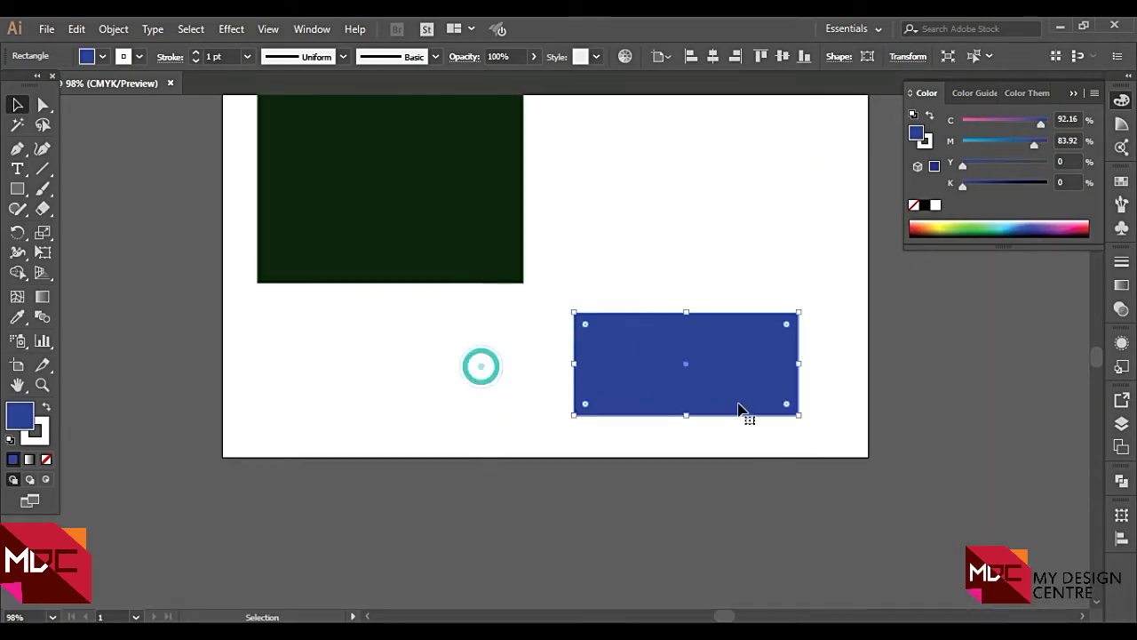
drag(802, 367, 899, 368)
drag(711, 381, 535, 232)
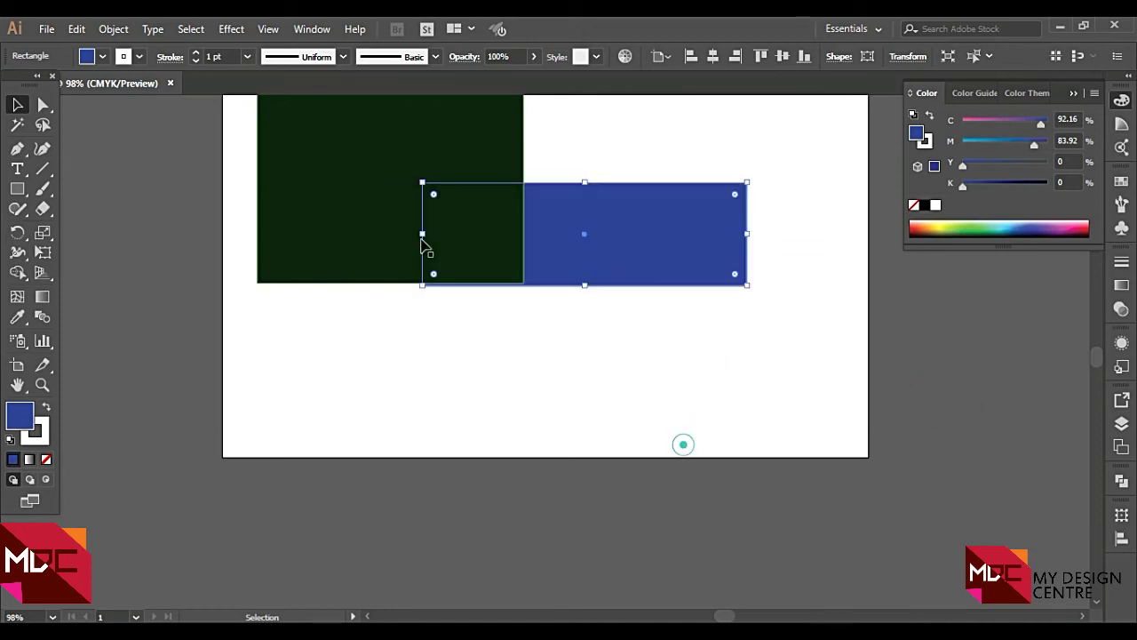
click(611, 457)
scroll(611, 457, up, 3)
mouse_move(606, 347)
mouse_down()
mouse_move(690, 457)
mouse_move(782, 337)
mouse_up()
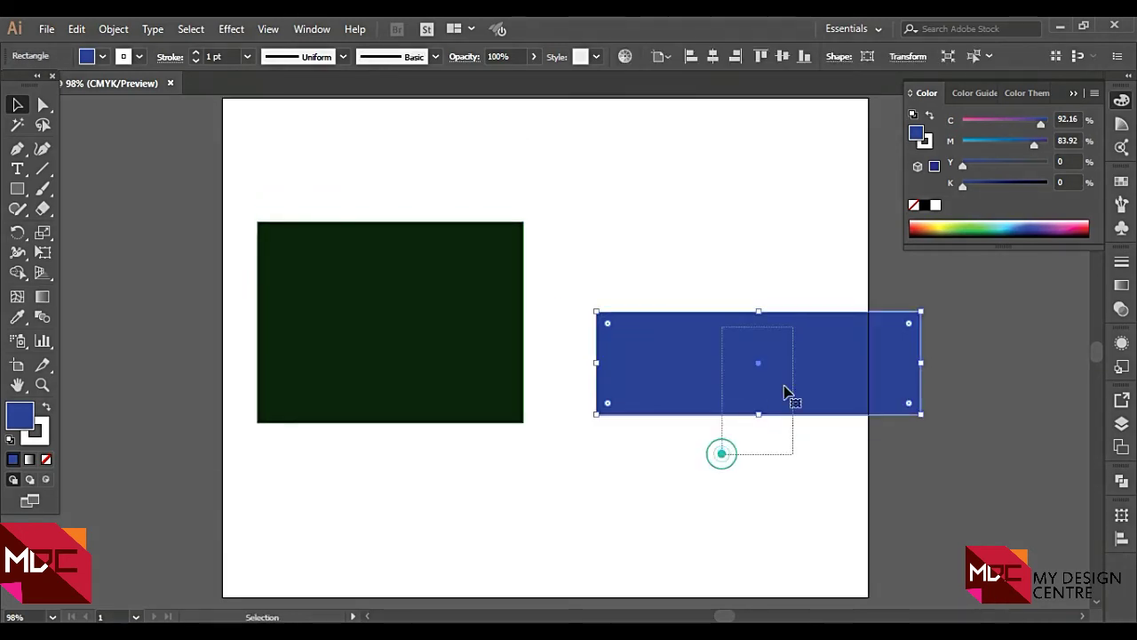
drag(785, 390, 773, 301)
Move the dark rectangle up and left and recolour it very dark navy
drag(374, 278, 424, 277)
click(685, 406)
scroll(685, 406, down, 2)
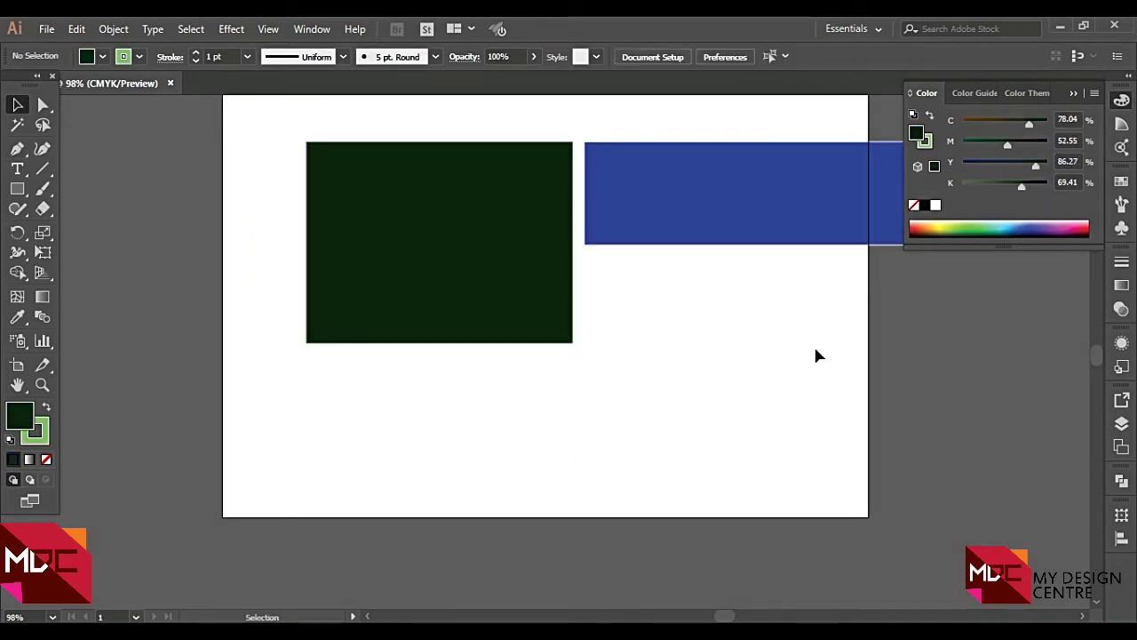
scroll(755, 378, up, 2)
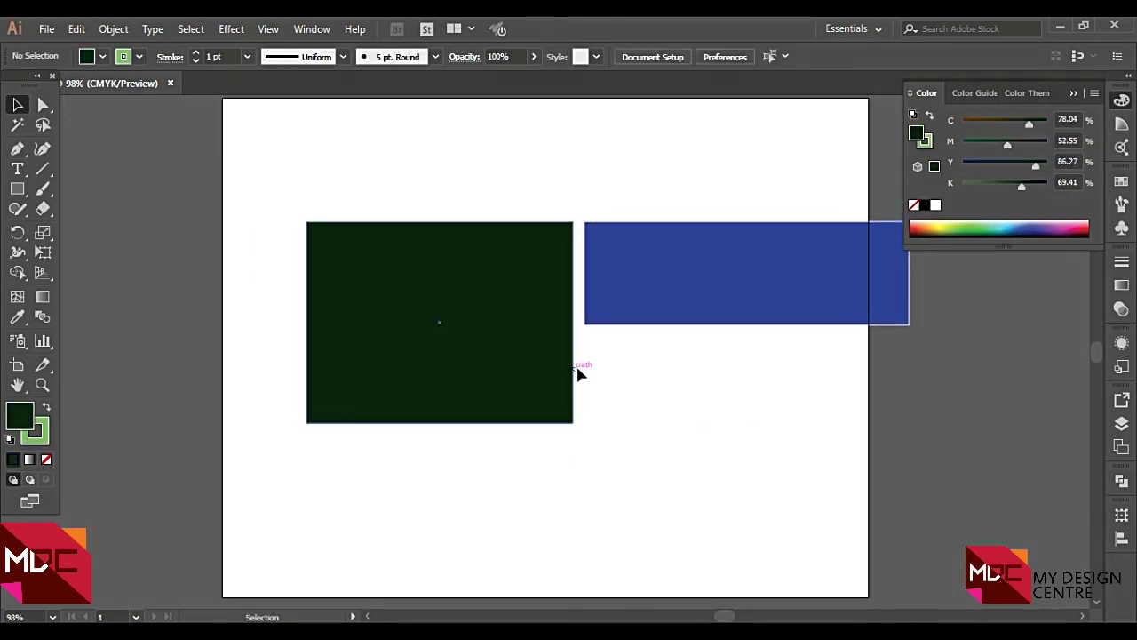
drag(568, 404, 503, 312)
click(1003, 233)
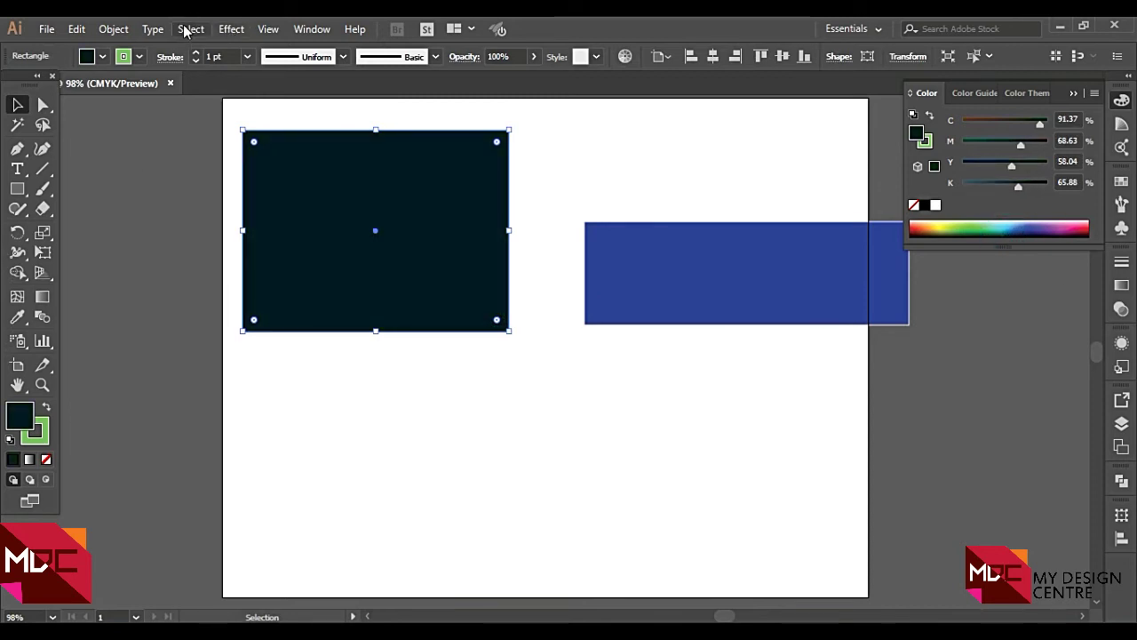
click(41, 108)
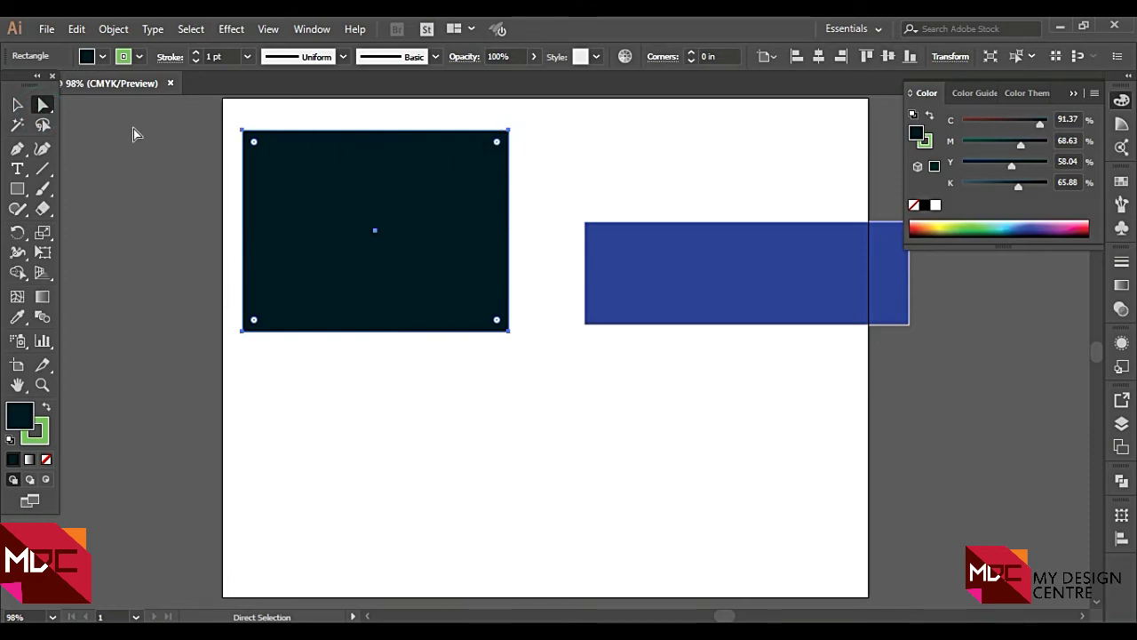
Draw a large green rounded rectangle below the dark shapes
drag(17, 188, 111, 215)
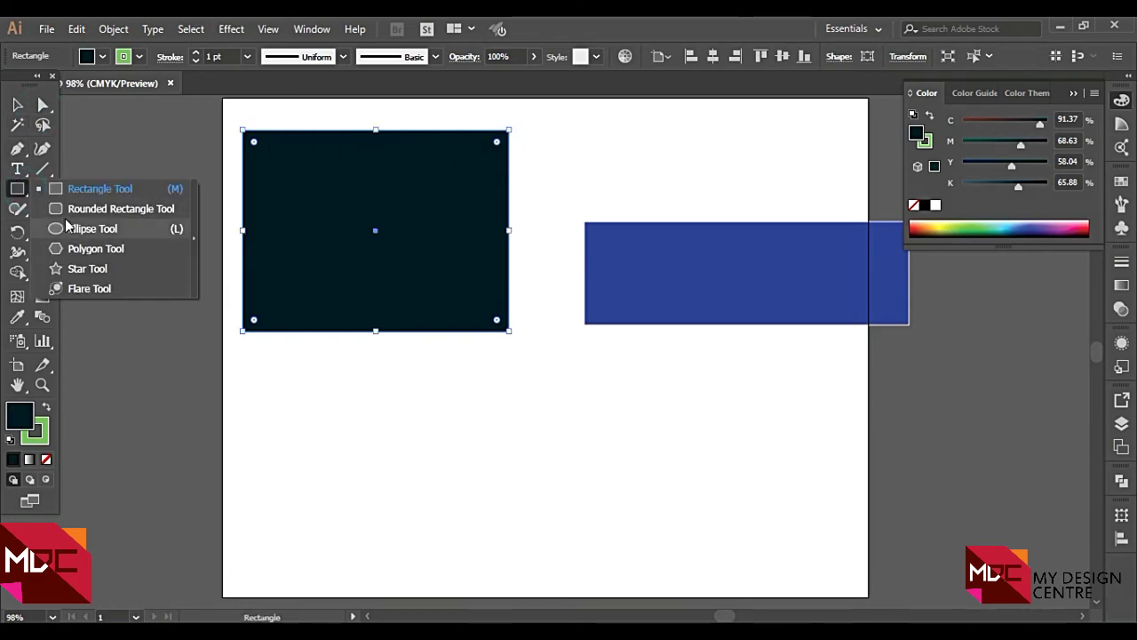
click(109, 213)
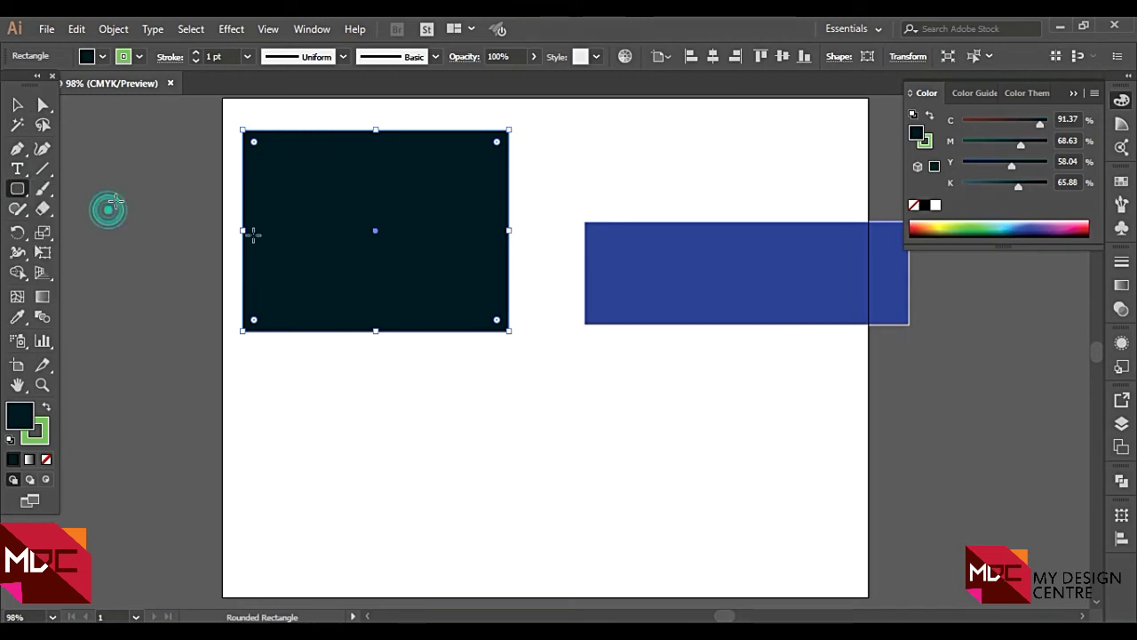
scroll(320, 271, down, 3)
drag(252, 260, 860, 456)
click(975, 224)
Draw two blue rounded rectangles inside the green one
drag(519, 289, 775, 392)
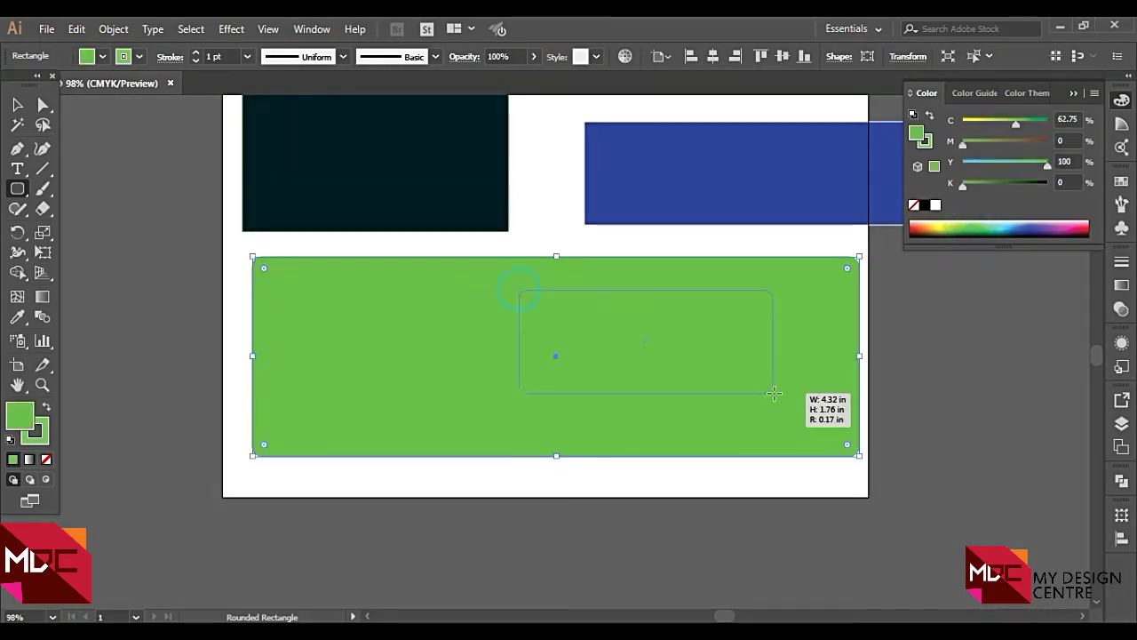
click(1029, 228)
mouse_move(279, 310)
mouse_down()
mouse_move(457, 398)
mouse_move(491, 391)
mouse_up()
Draw a plain blue rectangle below the artboard
scroll(445, 404, down, 5)
click(22, 190)
click(65, 189)
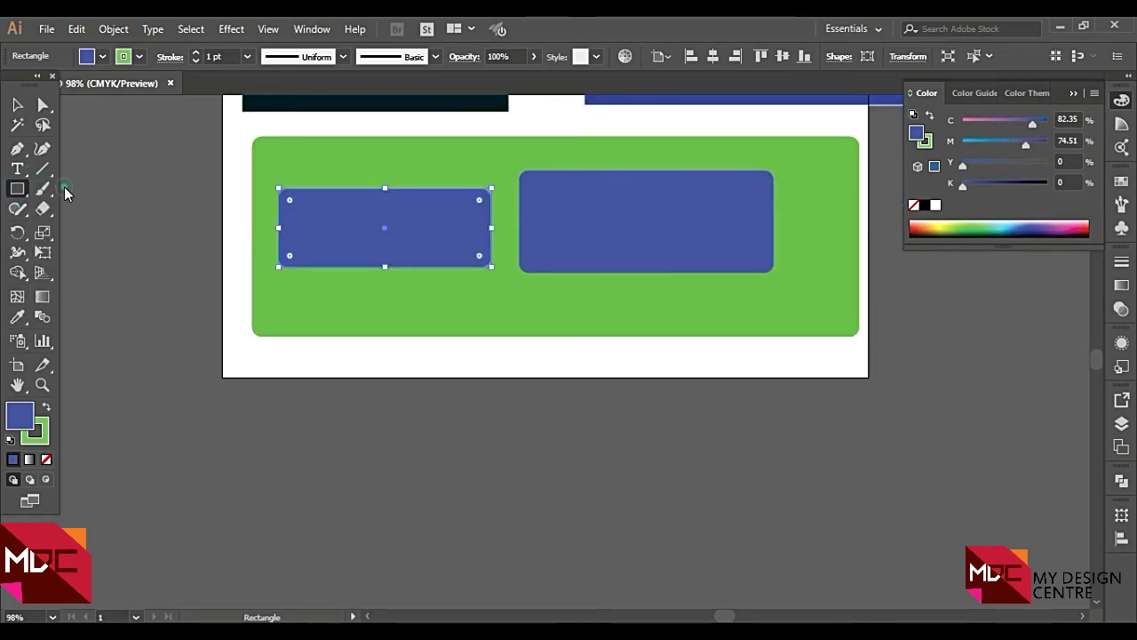
drag(287, 363, 646, 563)
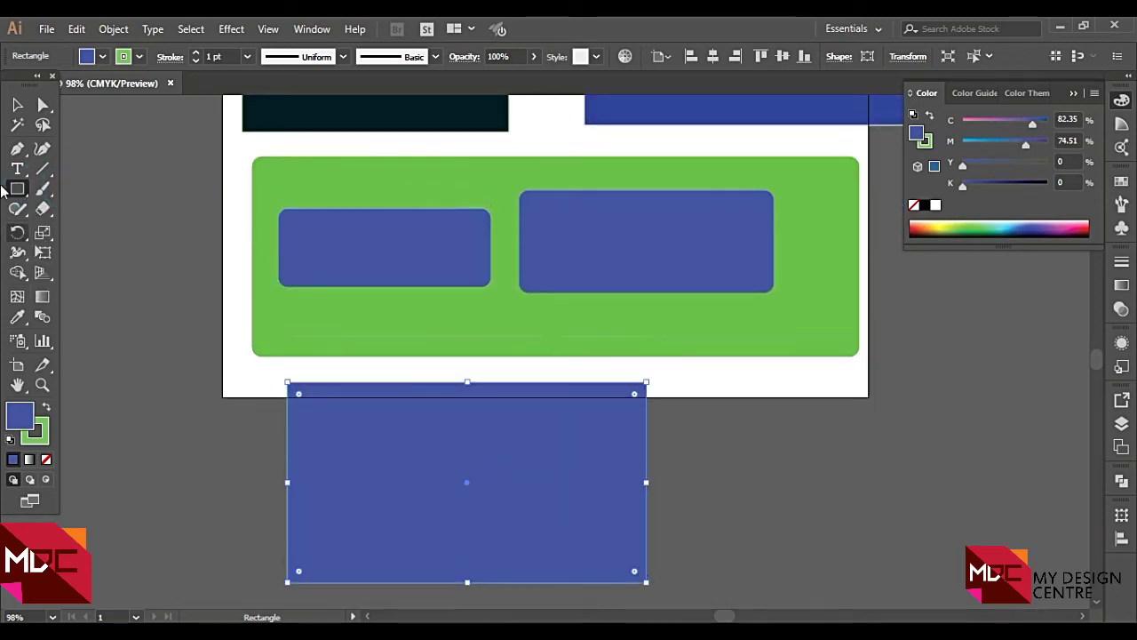
Round the bottom rectangle's corners to 0.38 in and square the small left rectangle's corners
click(43, 105)
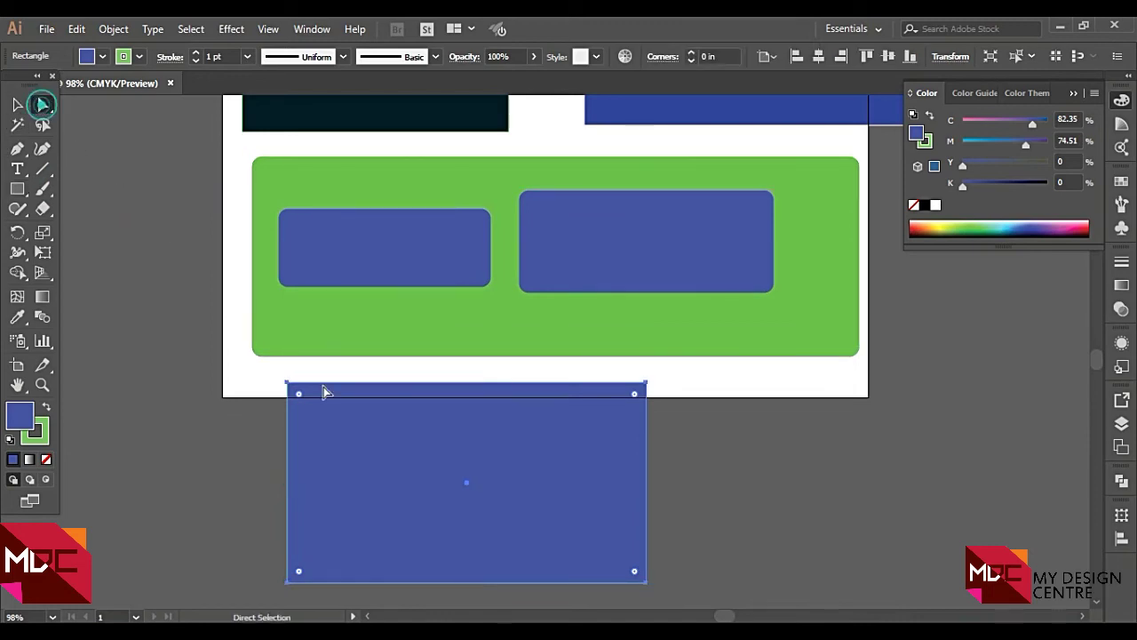
drag(299, 397, 311, 405)
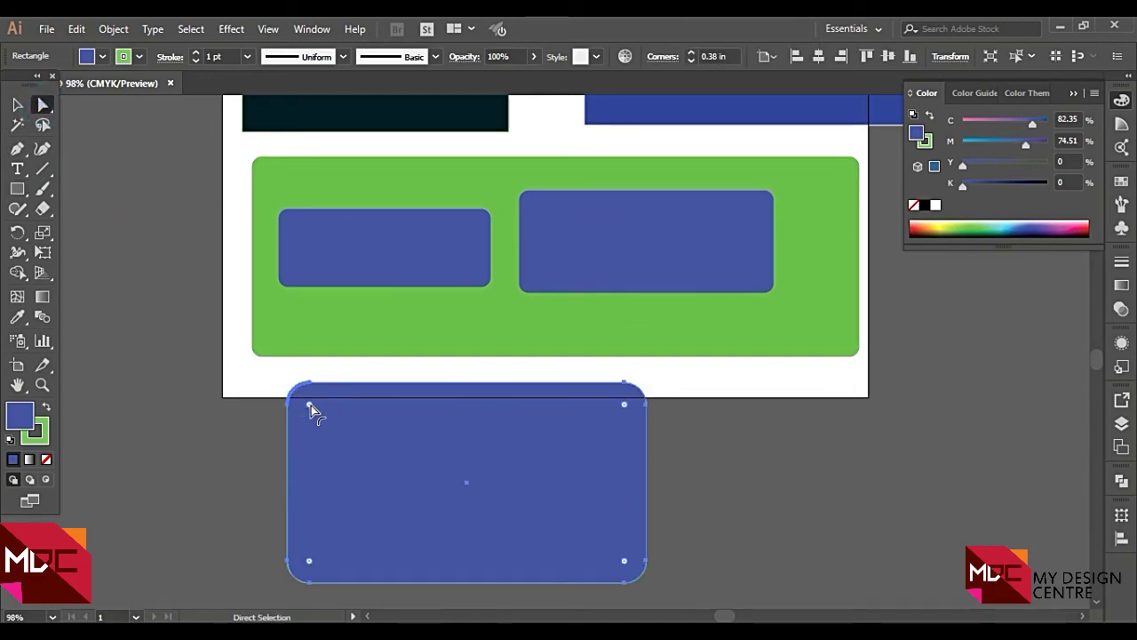
scroll(383, 361, down, 2)
click(401, 162)
drag(275, 125, 250, 107)
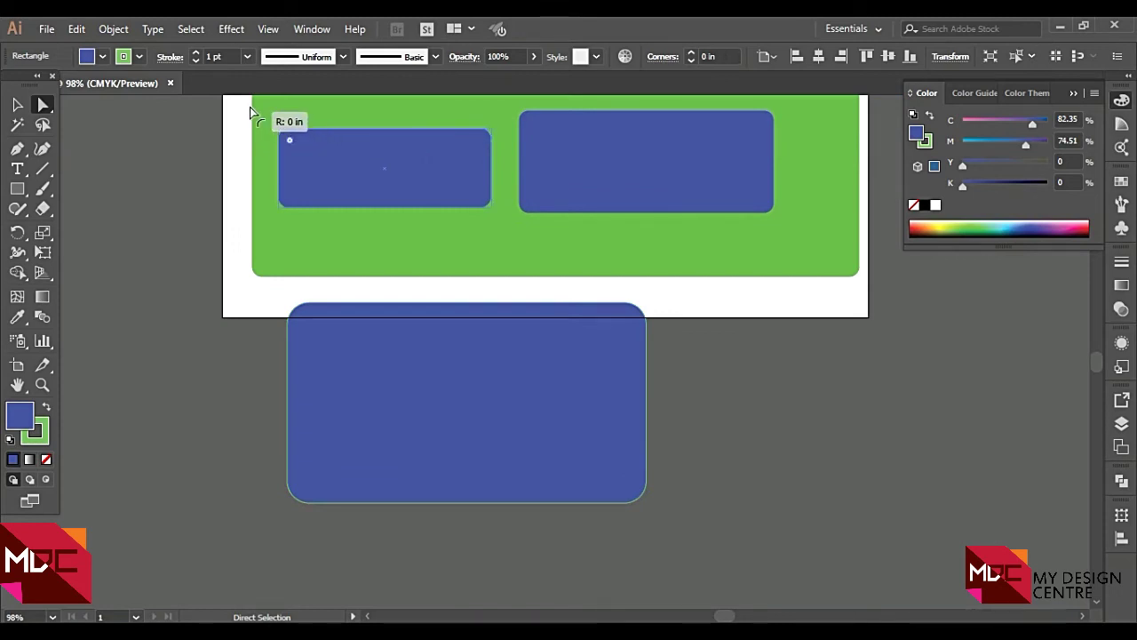
Recolour the large bottom rounded rectangle light teal
click(17, 104)
click(832, 515)
scroll(485, 239, down, 1)
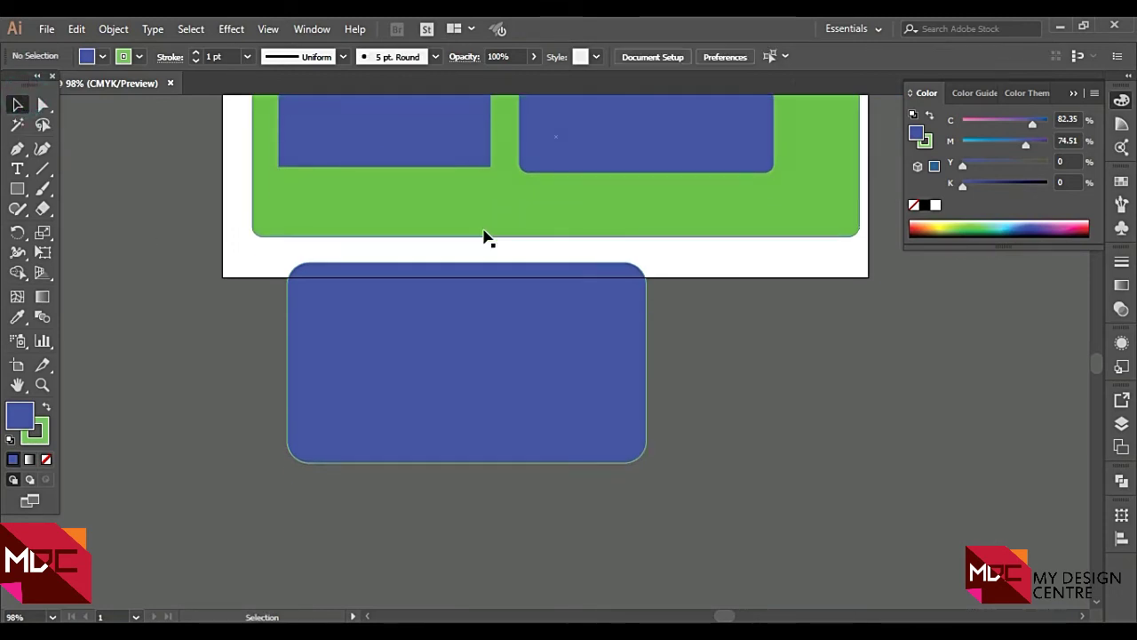
click(450, 338)
drag(988, 224, 1004, 220)
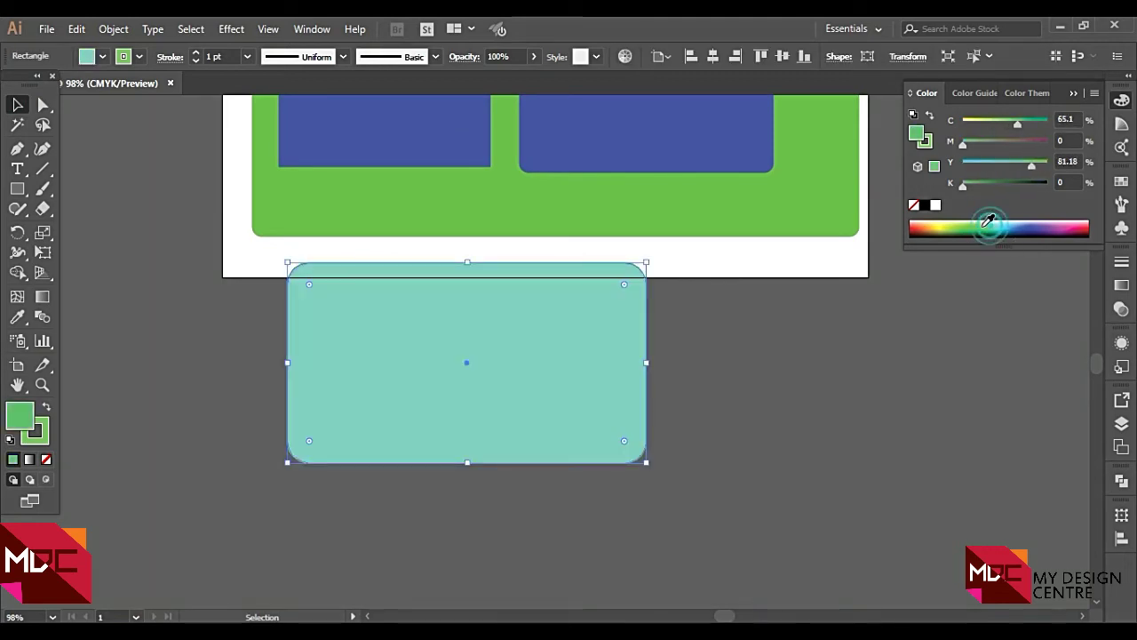
Draw a large light cyan circle and three more ellipses over the artboard
click(778, 495)
click(17, 188)
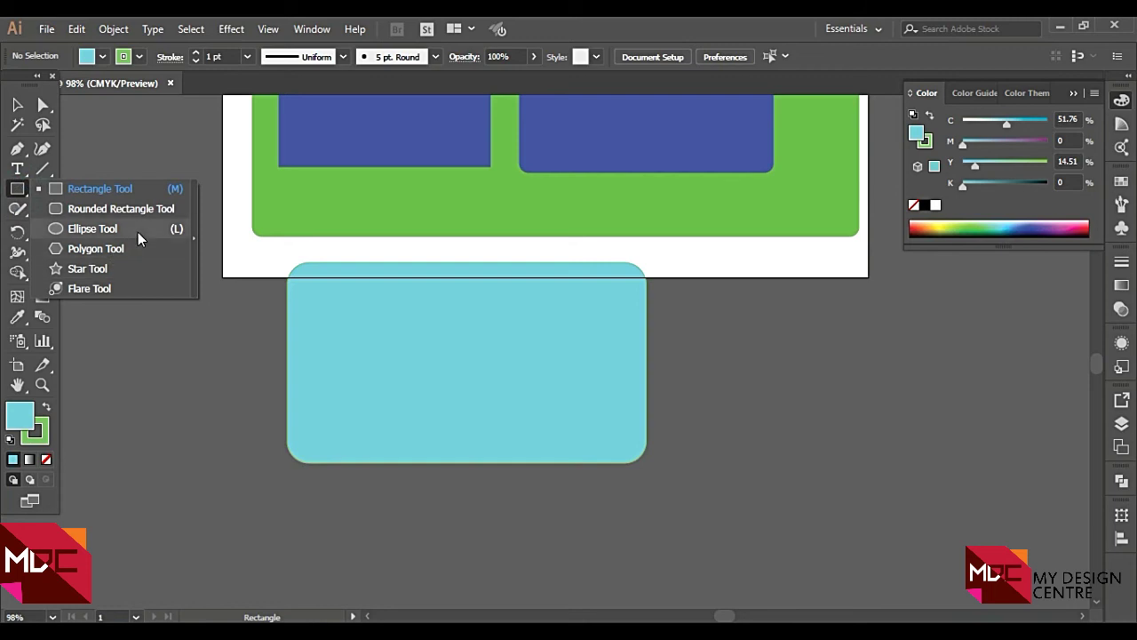
click(137, 229)
mouse_move(681, 282)
mouse_down()
mouse_move(954, 551)
mouse_move(944, 518)
mouse_up()
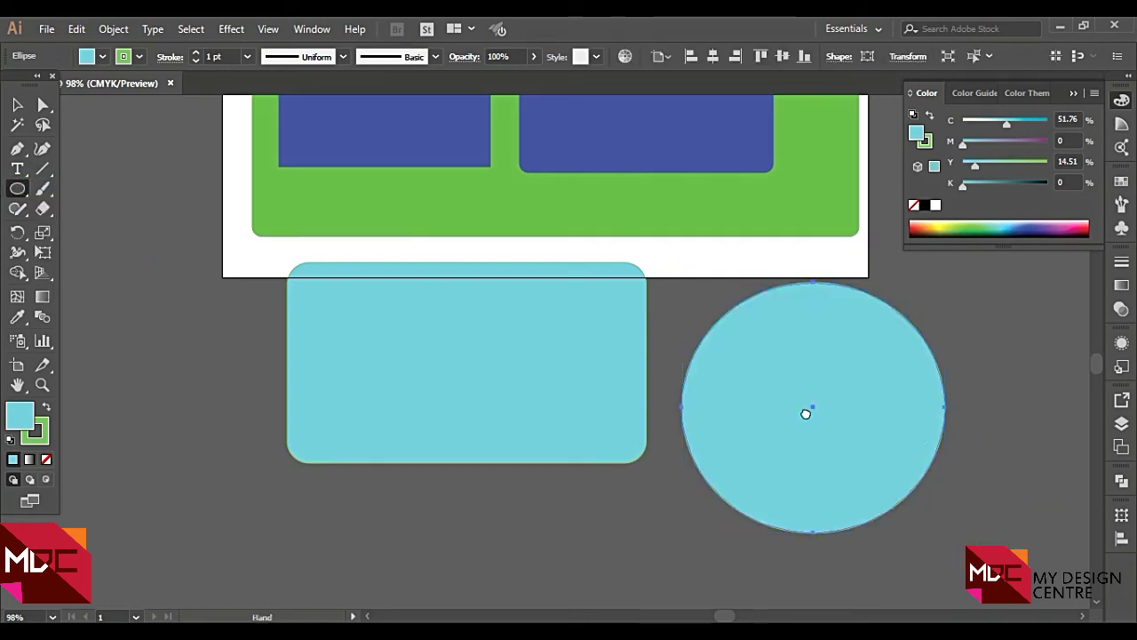
scroll(608, 185, right, 5)
scroll(607, 185, down, 1)
drag(664, 169, 350, 399)
drag(834, 219, 640, 471)
mouse_move(968, 382)
mouse_down()
mouse_move(455, 86)
mouse_move(556, 470)
mouse_up()
Draw a small circle over the dark rectangle and several more overlapping ellipses
mouse_move(406, 124)
mouse_down()
mouse_move(686, 420)
mouse_move(323, 195)
mouse_up()
scroll(497, 285, up, 3)
scroll(497, 285, left, 3)
drag(163, 165, 436, 406)
scroll(477, 354, left, 5)
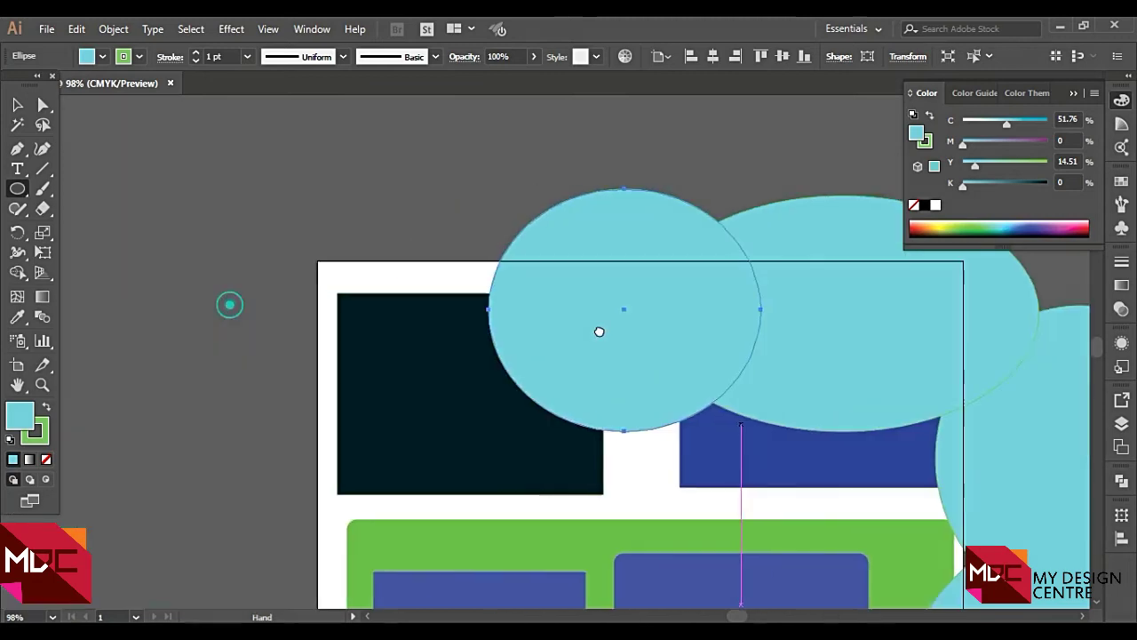
drag(251, 206, 622, 431)
scroll(478, 354, down, 5)
mouse_move(170, 170)
mouse_down()
mouse_move(437, 338)
mouse_move(206, 391)
mouse_move(265, 515)
mouse_up()
scroll(249, 252, down, 3)
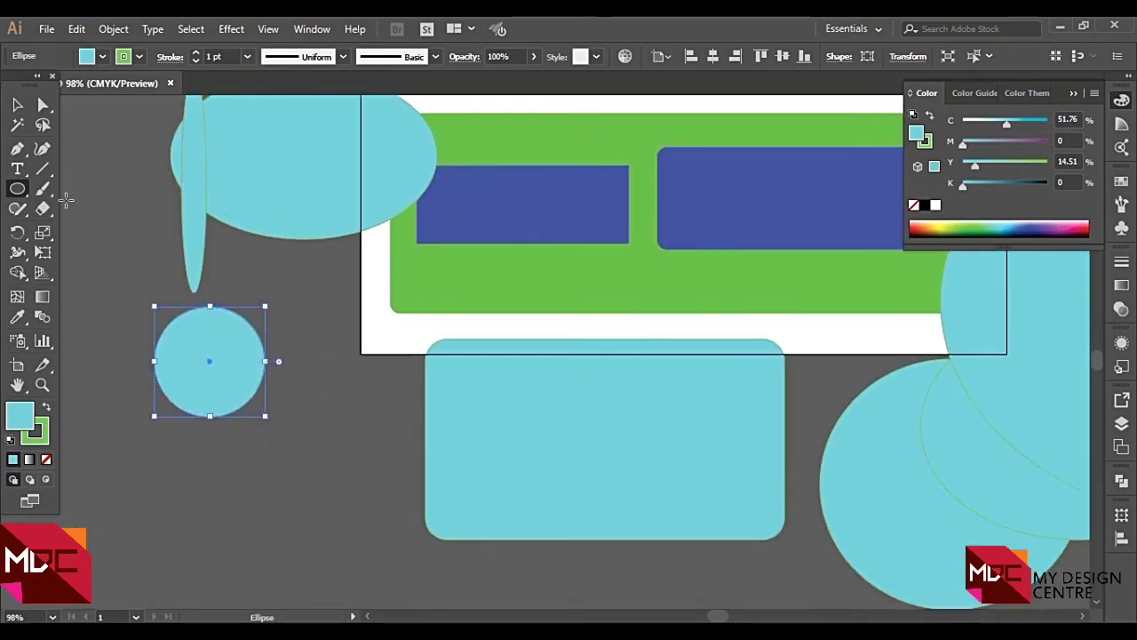
drag(17, 188, 126, 252)
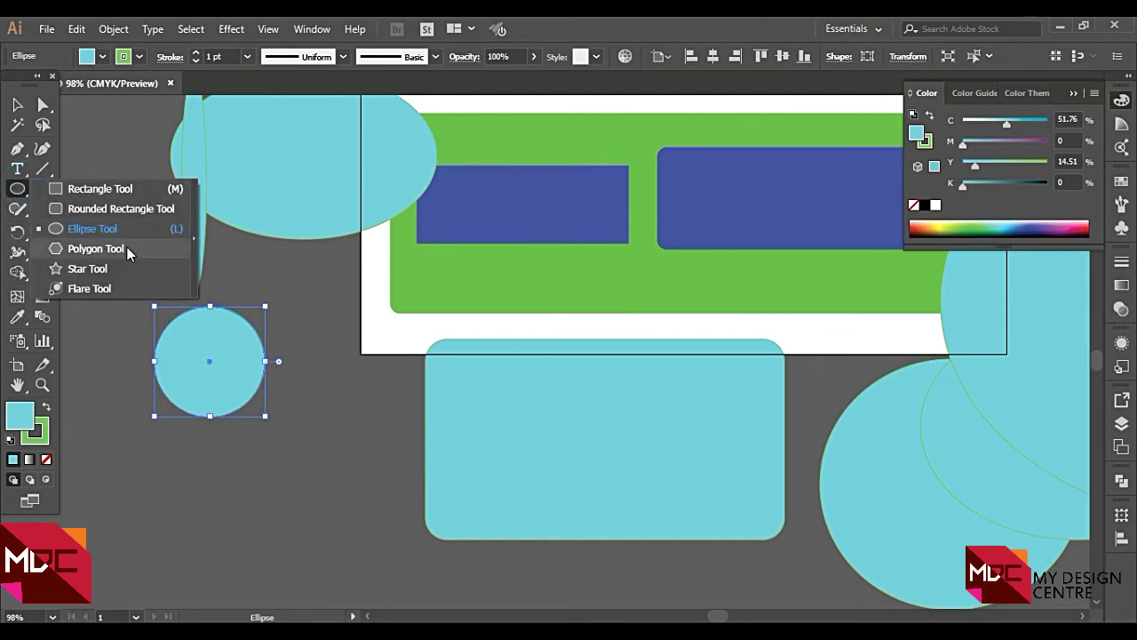
Create a polygon with a 5 in radius in the lower left
mouse_move(338, 569)
mouse_down()
mouse_move(211, 492)
mouse_move(253, 540)
mouse_up()
key(Down)
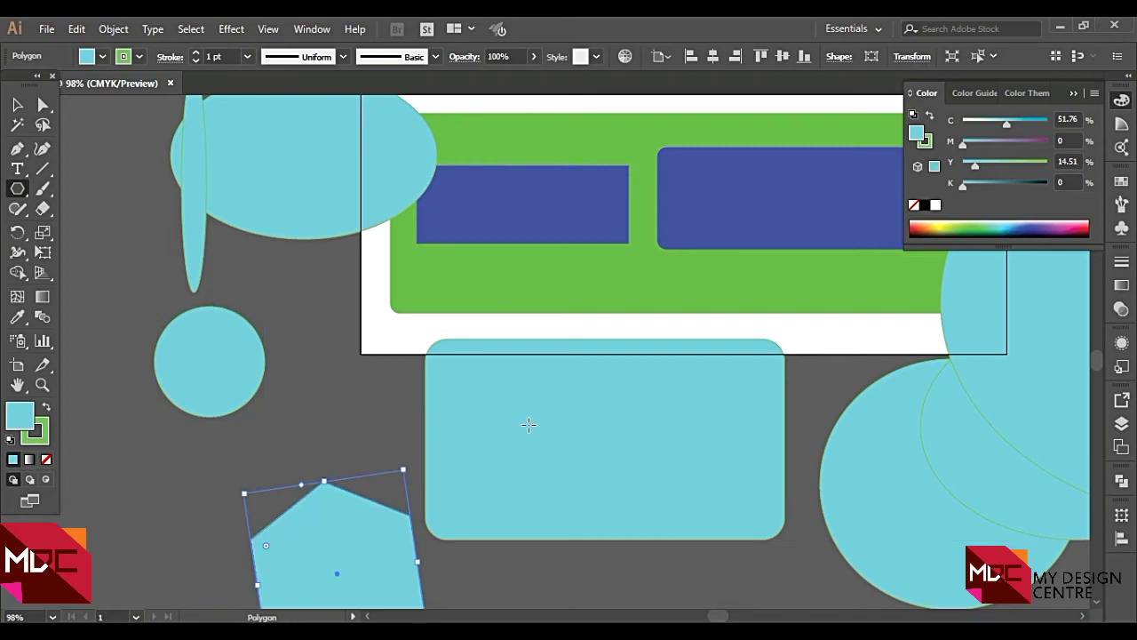
click(494, 398)
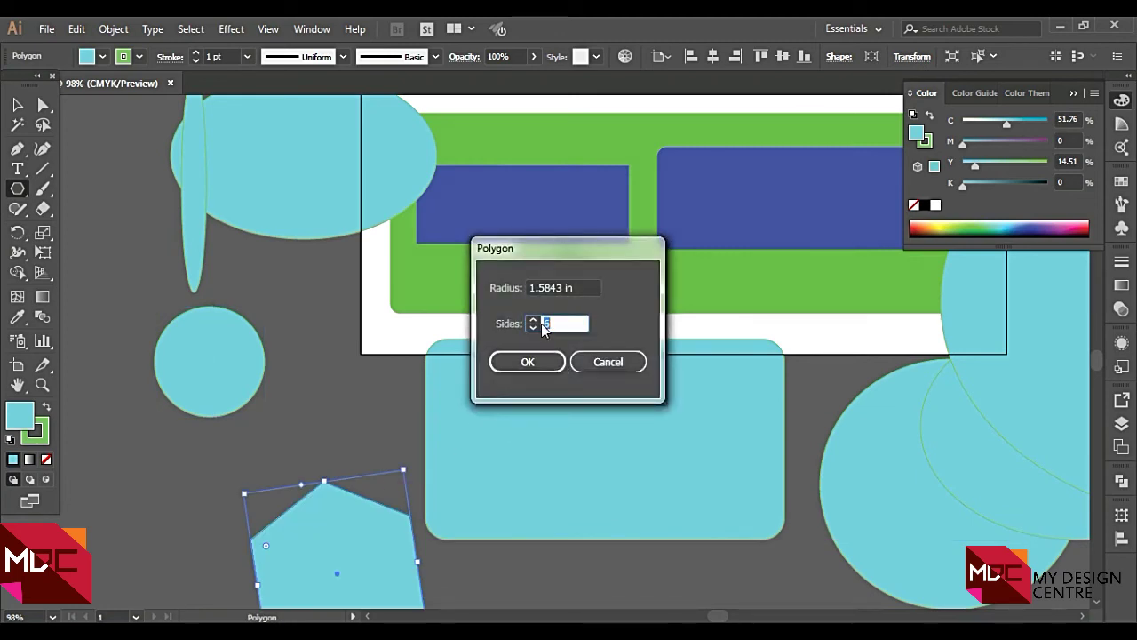
click(576, 287)
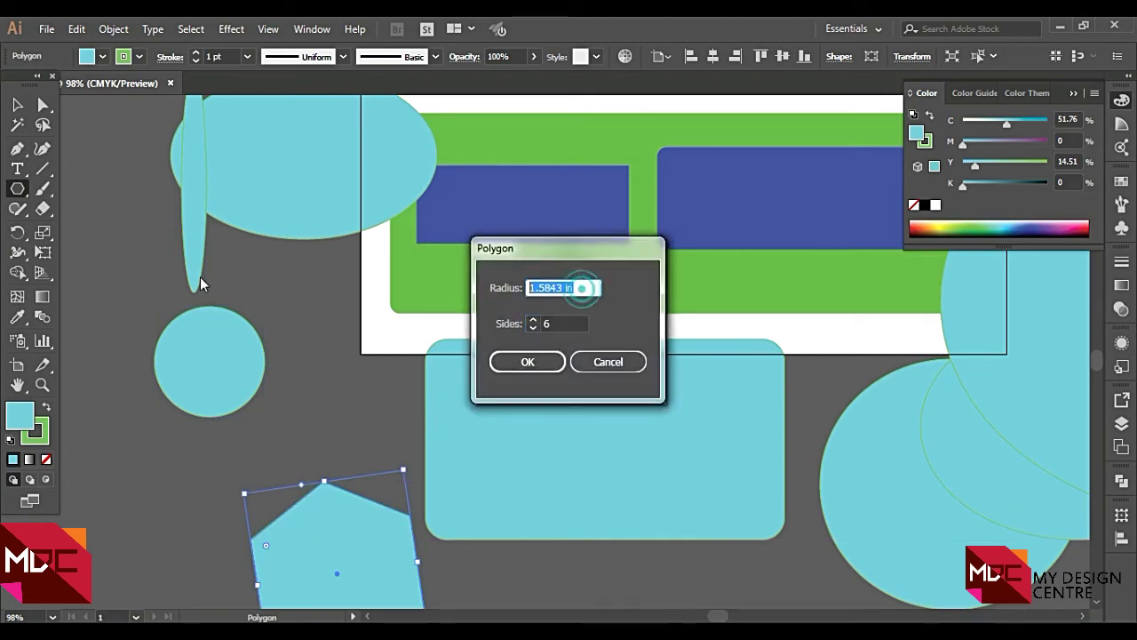
text(5)
click(569, 323)
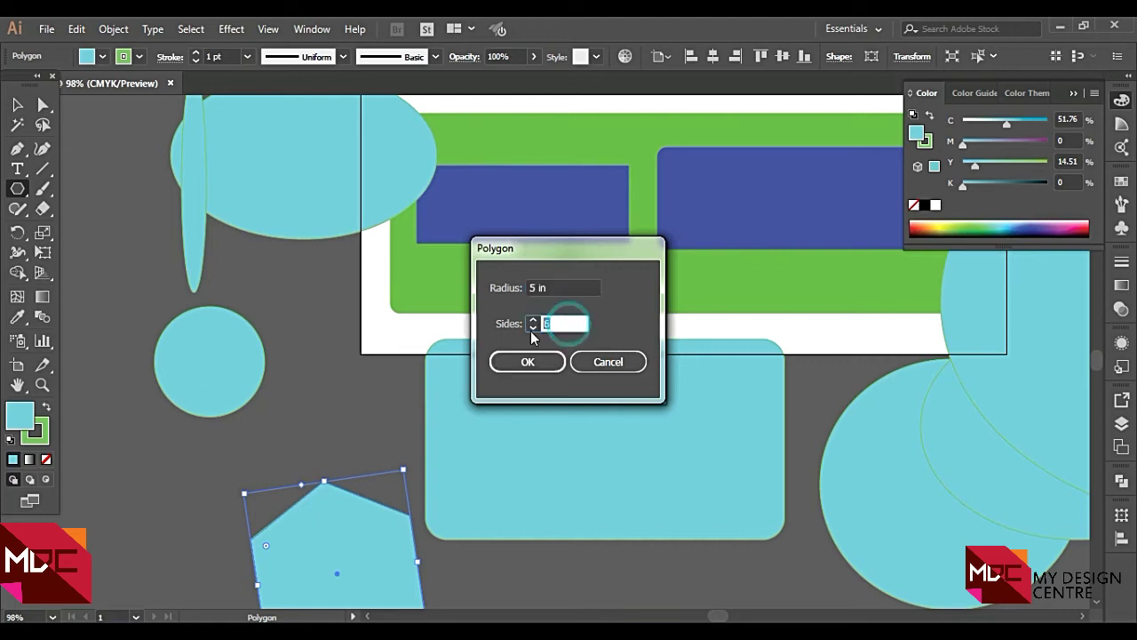
text(20)
click(525, 361)
Select every shape on the canvas and delete them all
click(16, 105)
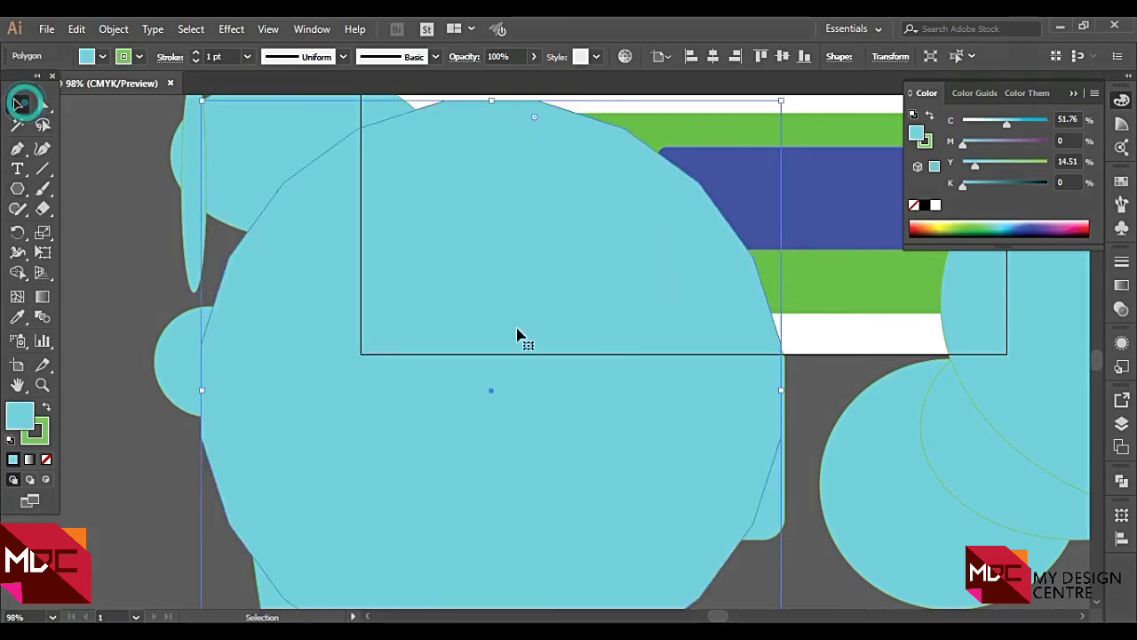
scroll(677, 361, down, 4)
key(ctrl+a)
key(Delete)
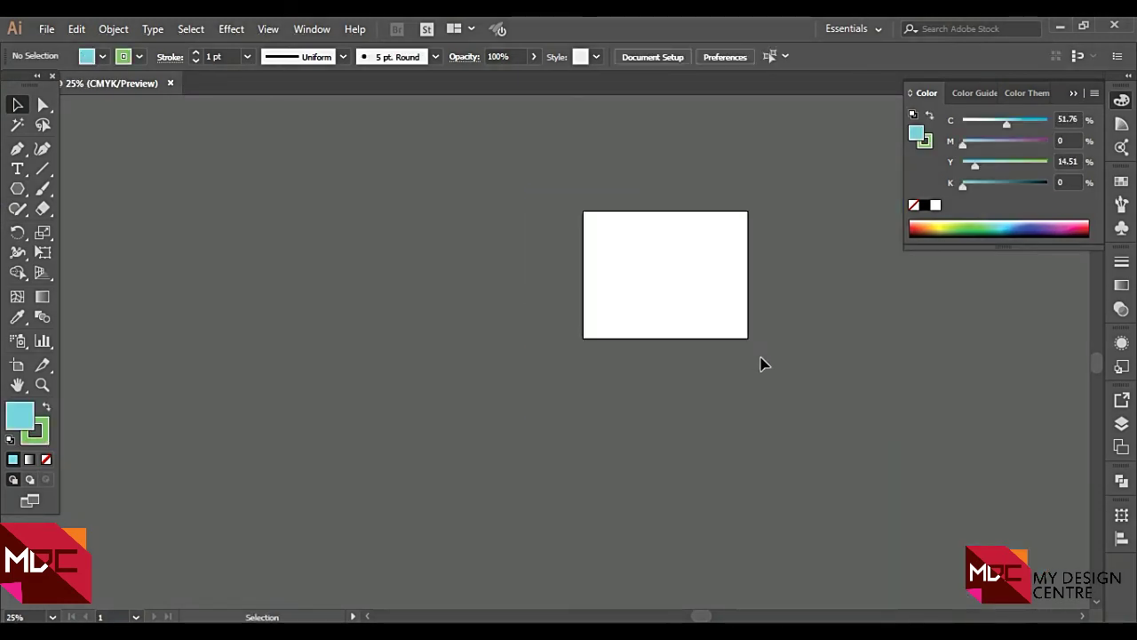
scroll(746, 271, up, 3)
Create a 20-sided polygon on the empty artboard
click(495, 252)
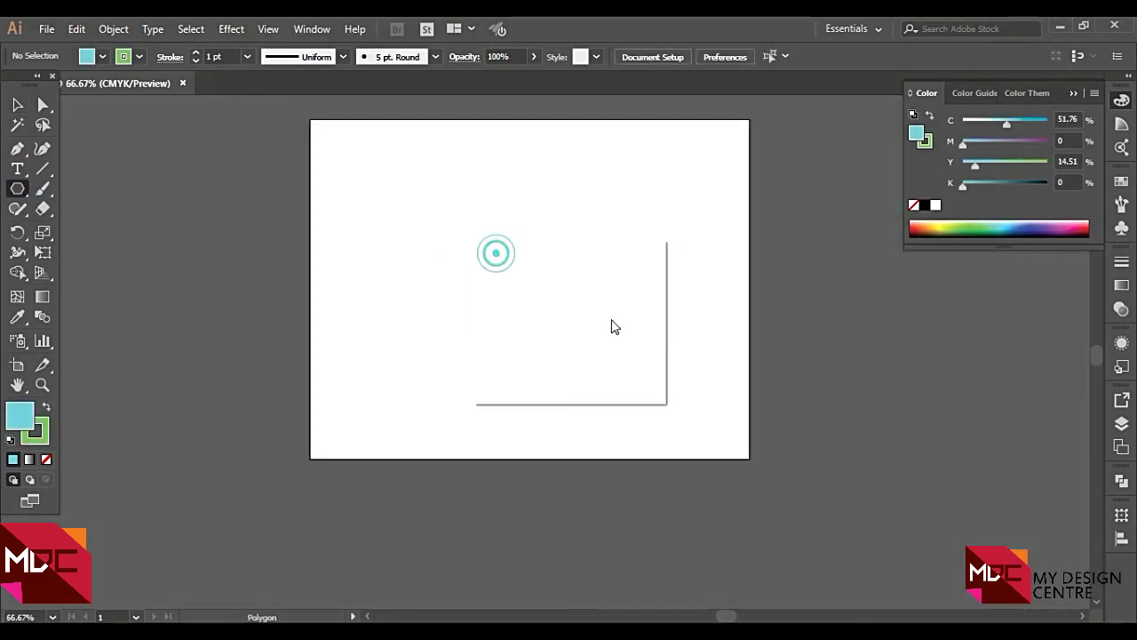
text(20)
key(Return)
key(a)
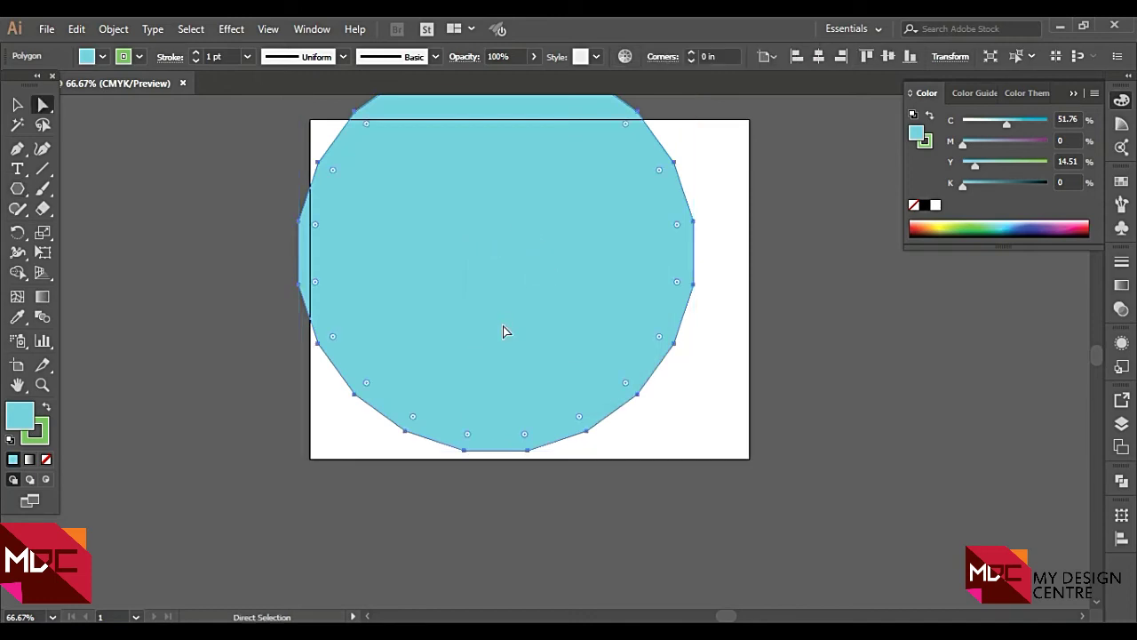
scroll(503, 329, up, 2)
double_click(44, 106)
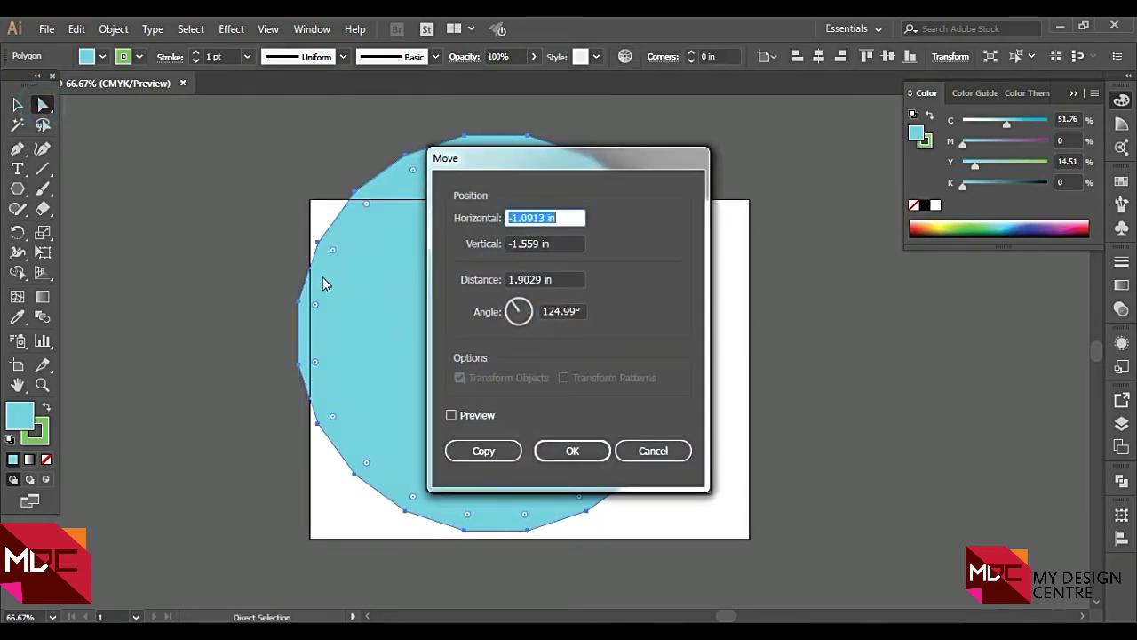
click(653, 450)
Round the polygon's corners heavily and pull one anchor out into a spike
drag(366, 201, 694, 468)
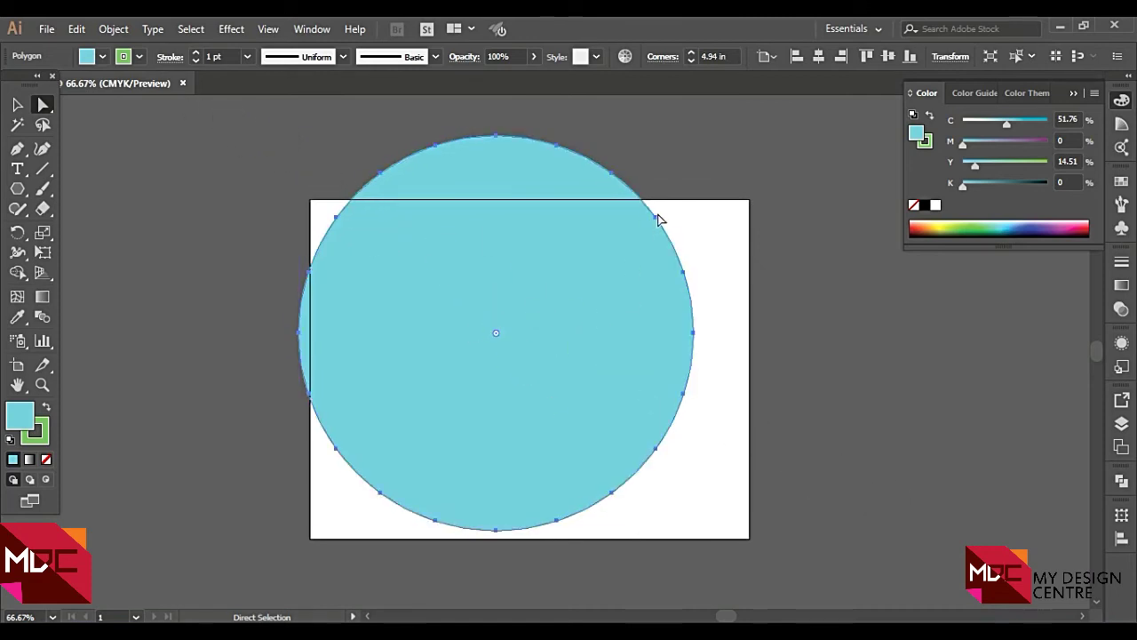
key(ctrl+z)
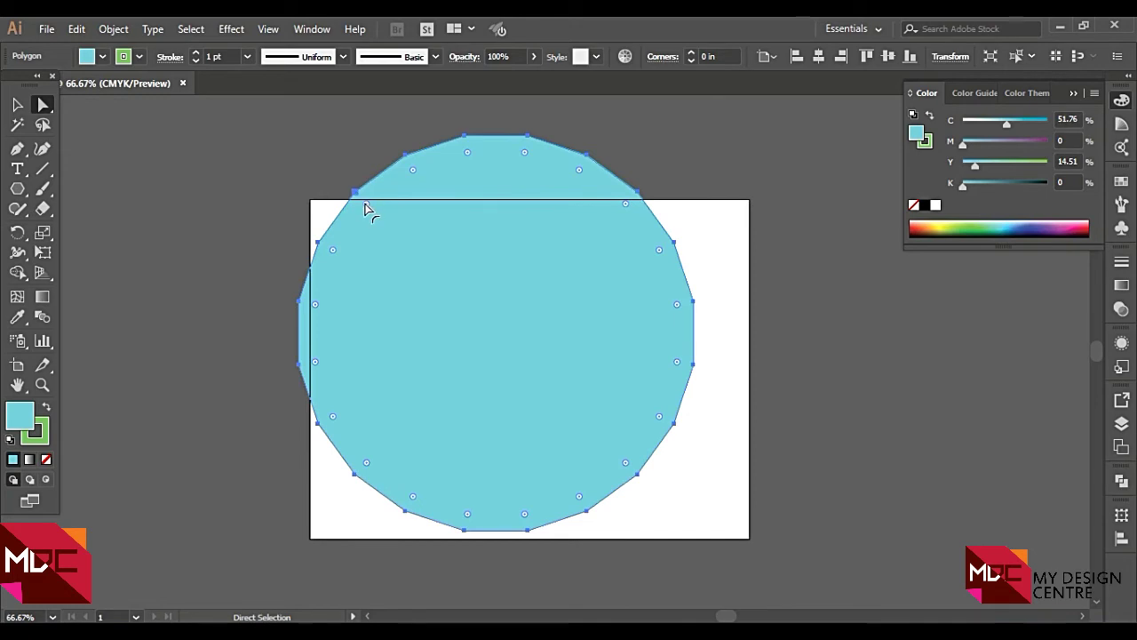
mouse_move(367, 207)
mouse_down()
mouse_move(895, 544)
mouse_move(706, 500)
mouse_up()
drag(358, 192, 269, 109)
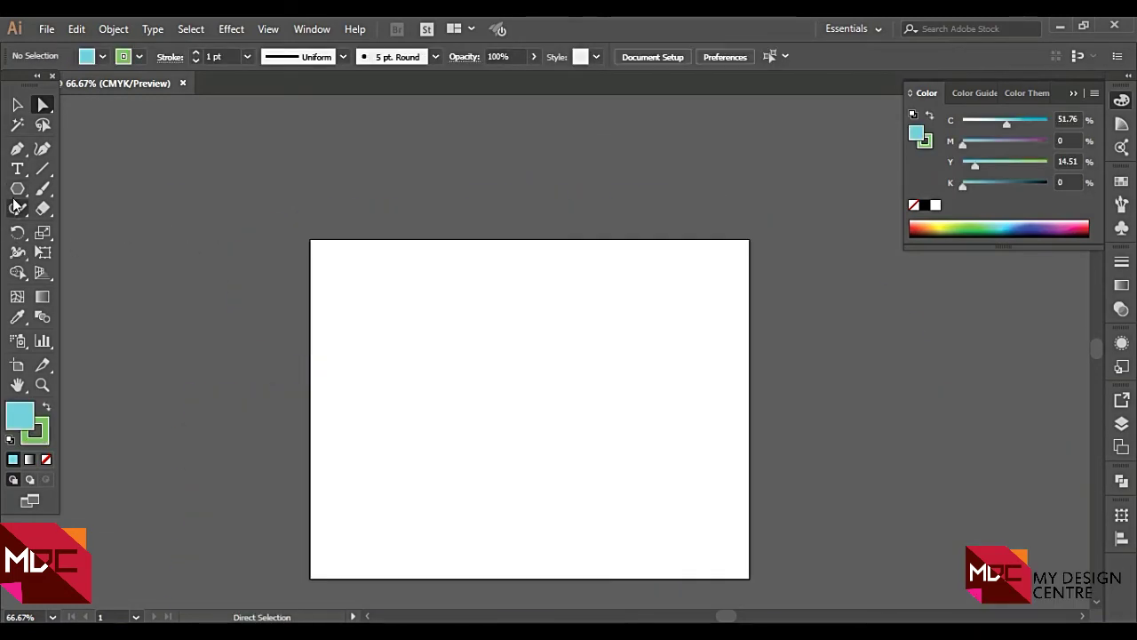
drag(542, 313, 637, 393)
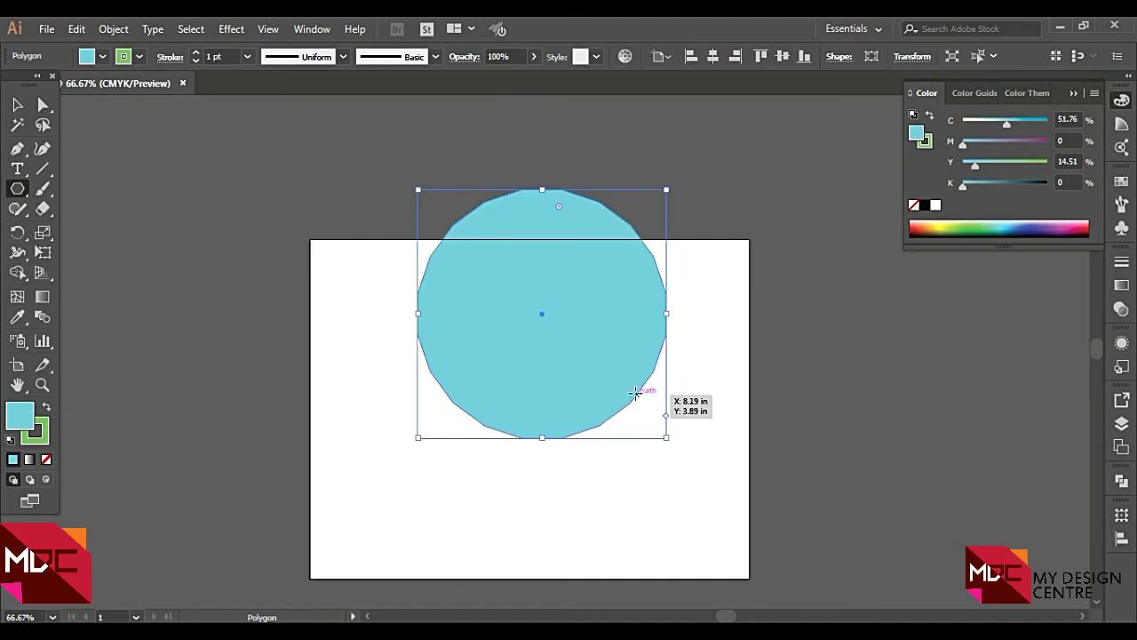
key(Delete)
click(355, 300)
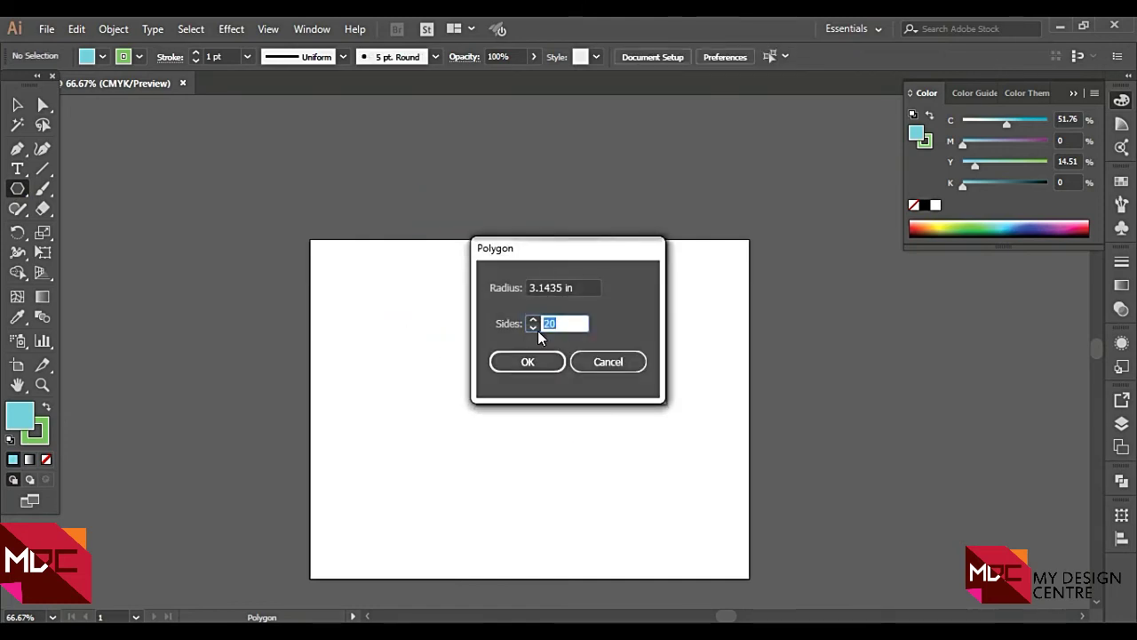
text(6)
key(Return)
key(v)
drag(438, 259, 544, 320)
drag(590, 248, 622, 326)
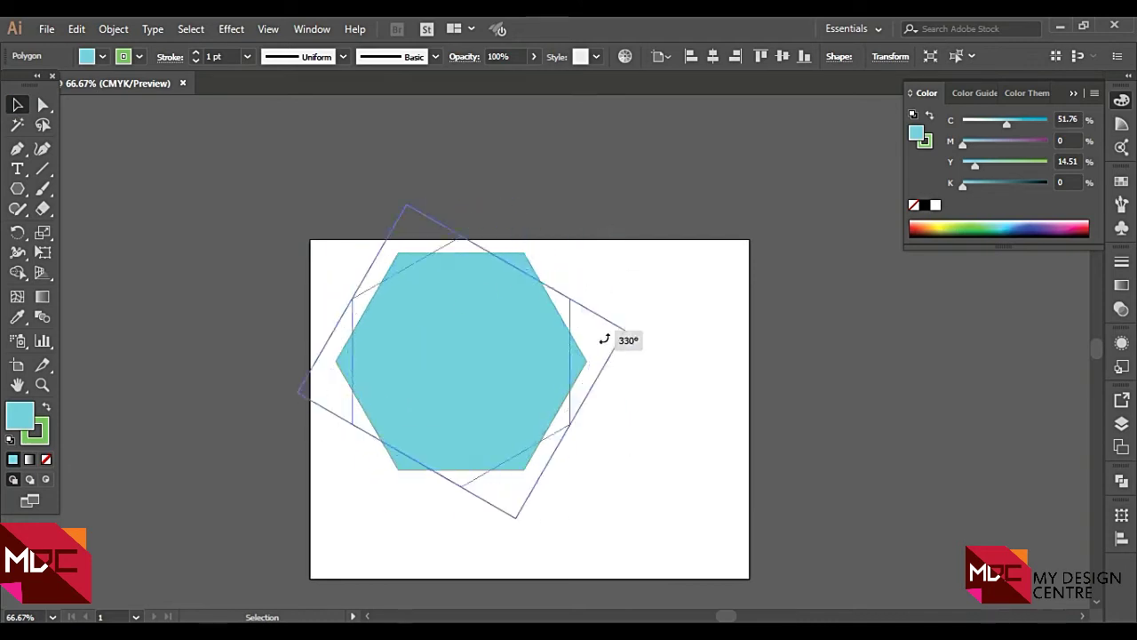
click(632, 323)
drag(485, 367, 467, 407)
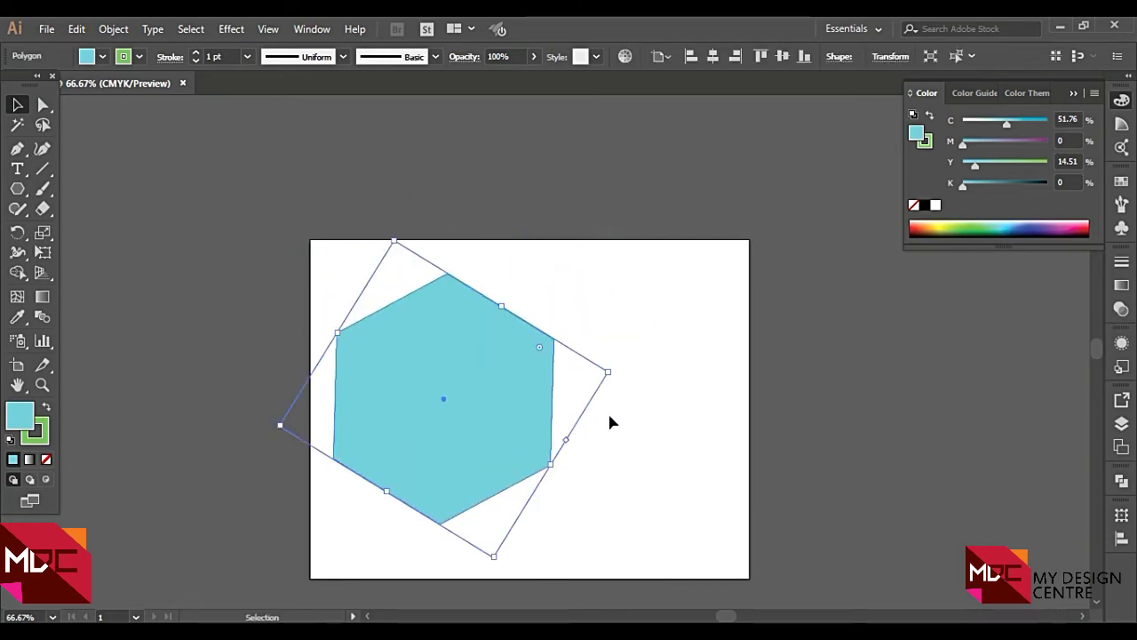
mouse_move(611, 373)
mouse_down()
mouse_move(553, 399)
mouse_move(470, 399)
mouse_up()
scroll(426, 305, down, 2)
scroll(392, 321, down, 2)
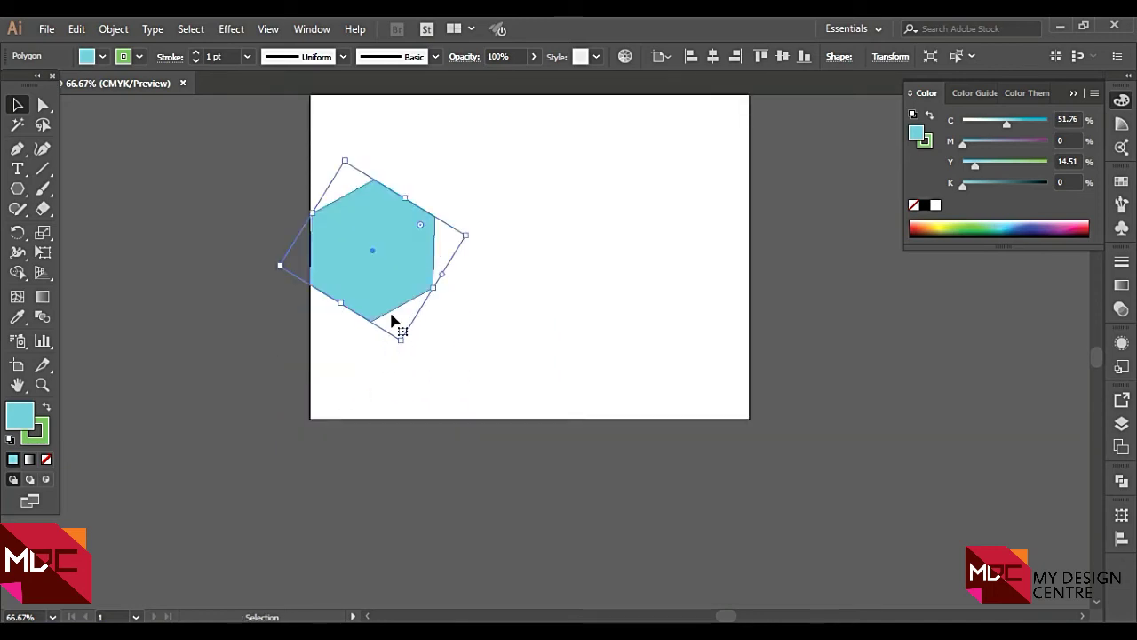
key(Delete)
drag(16, 189, 88, 188)
scroll(395, 338, up, 2)
key(ctrl+plus)
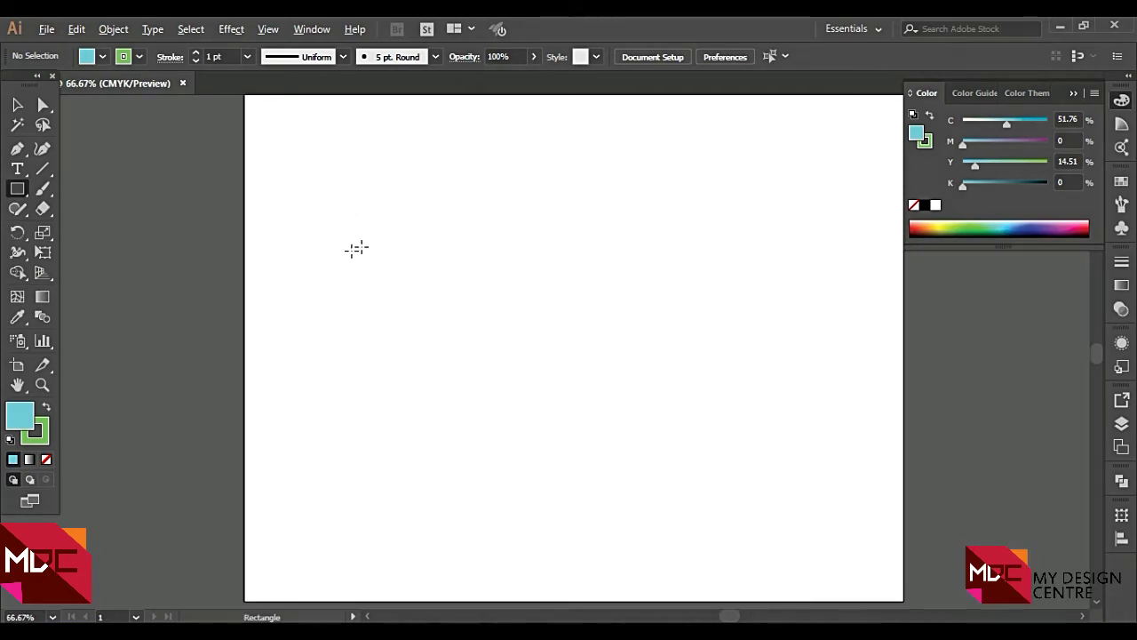
Draw a rectangle and repeat copies of it into a vertical column
drag(223, 183, 281, 216)
key(ctrl+plus)
key(ctrl+plus)
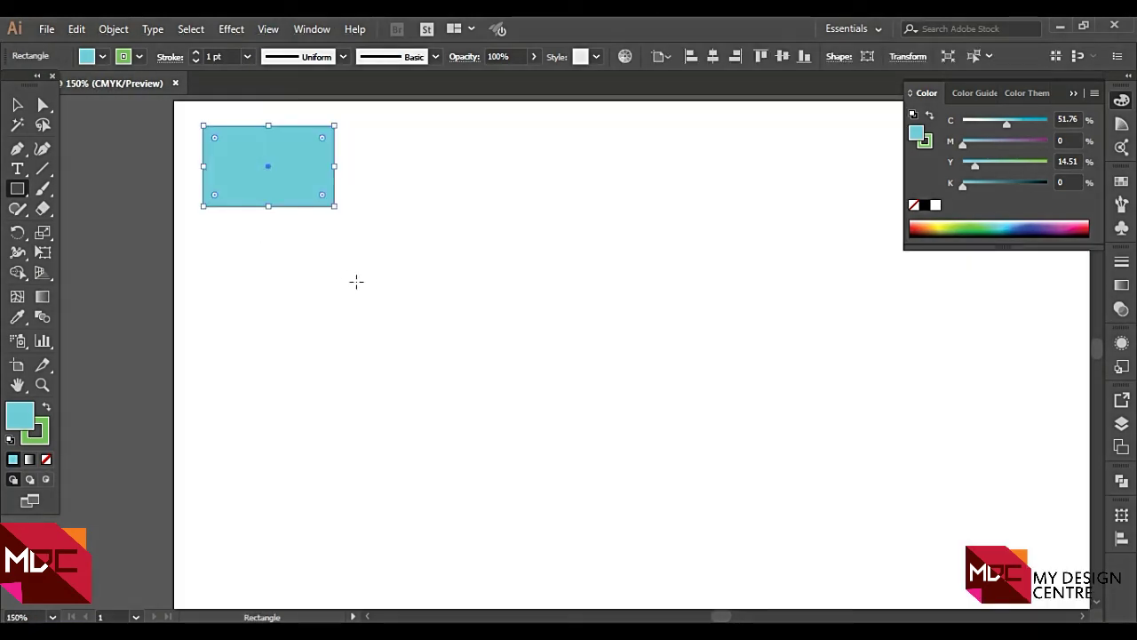
click(17, 104)
mouse_move(266, 151)
mouse_down()
mouse_move(271, 241)
mouse_move(293, 328)
mouse_up()
click(389, 140)
key(ctrl+d)
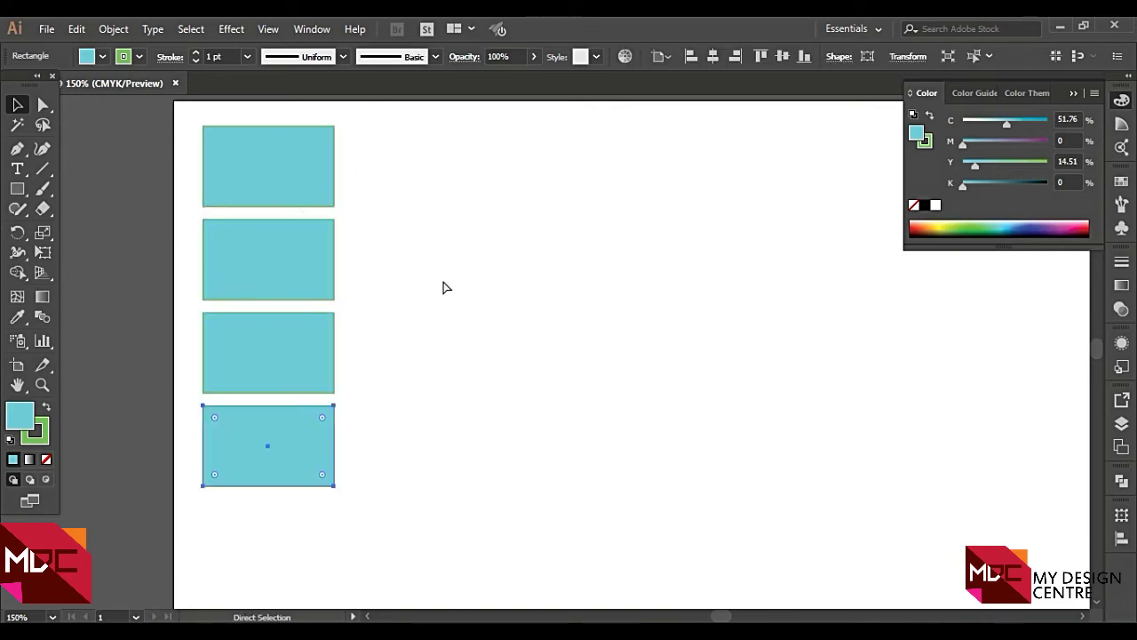
key(ctrl+d)
key(ctrl+d)
scroll(437, 207, down, 5)
key(a)
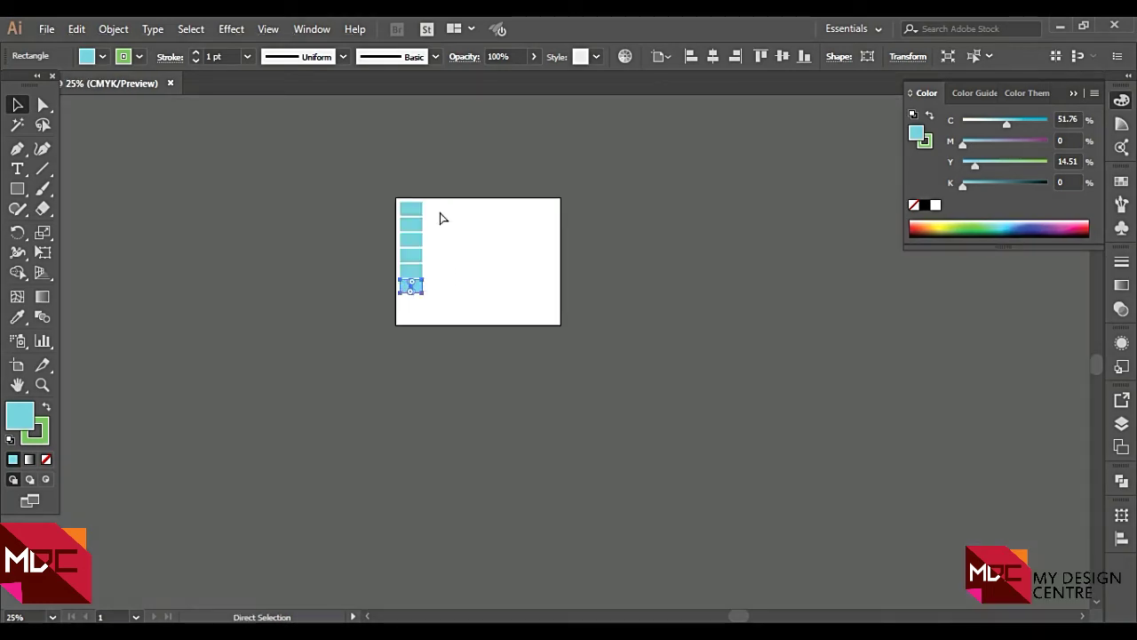
key(v)
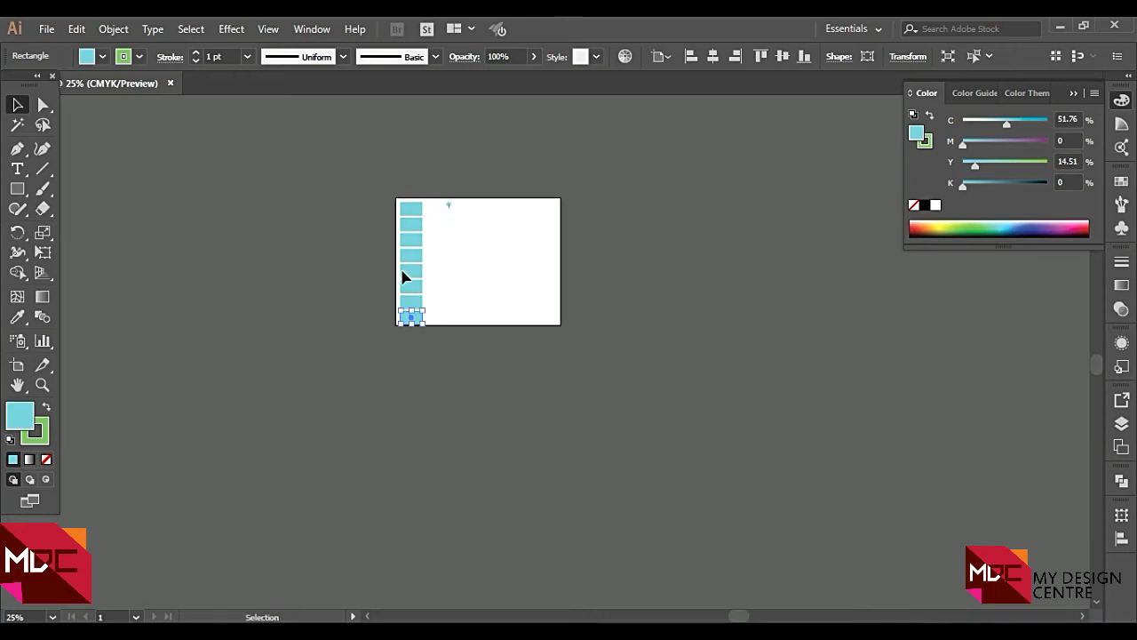
Copy the rectangle column rightward into a grid and scale it over the artboard
key(ctrl+a)
scroll(425, 230, up, 2)
scroll(403, 226, up, 2)
mouse_move(351, 264)
mouse_down()
mouse_move(504, 264)
mouse_move(494, 261)
mouse_up()
key(ctrl+d)
key(ctrl+d)
key(ctrl+d)
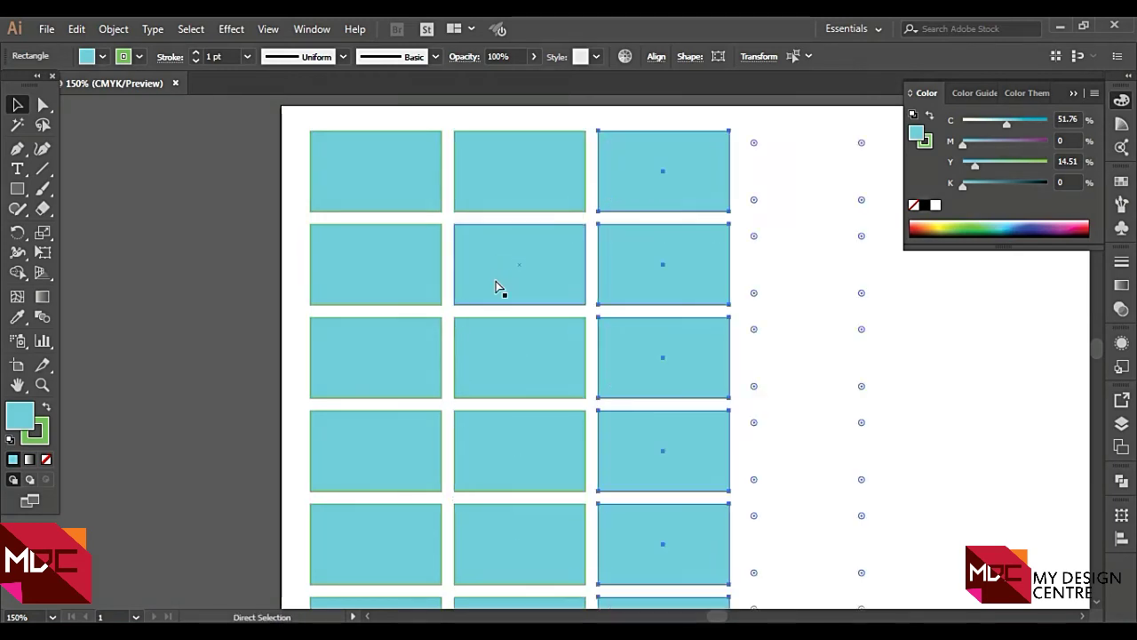
scroll(356, 266, down, 4)
key(ctrl+d)
key(ctrl+d)
key(ctrl+d)
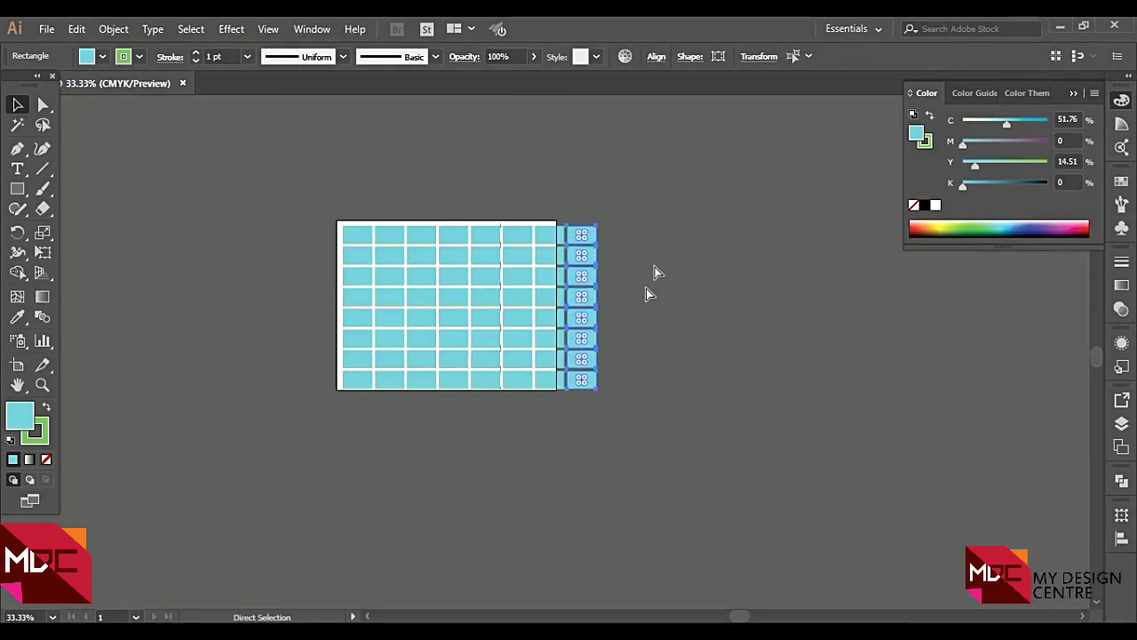
key(ctrl+d)
drag(713, 184, 200, 516)
scroll(565, 258, up, 1)
drag(521, 320, 496, 308)
mouse_move(632, 447)
mouse_down()
mouse_move(734, 513)
mouse_move(638, 444)
mouse_move(654, 460)
mouse_up()
Fill the whole rectangle grid dark green
click(854, 390)
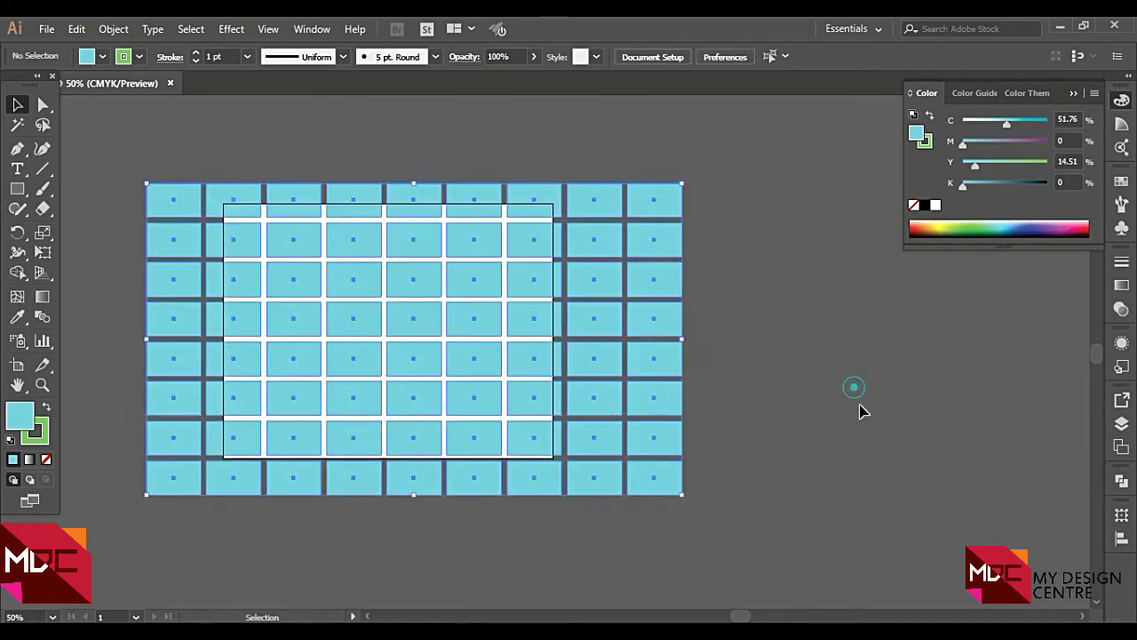
scroll(551, 284, left, 3)
scroll(497, 337, down, 3)
click(442, 382)
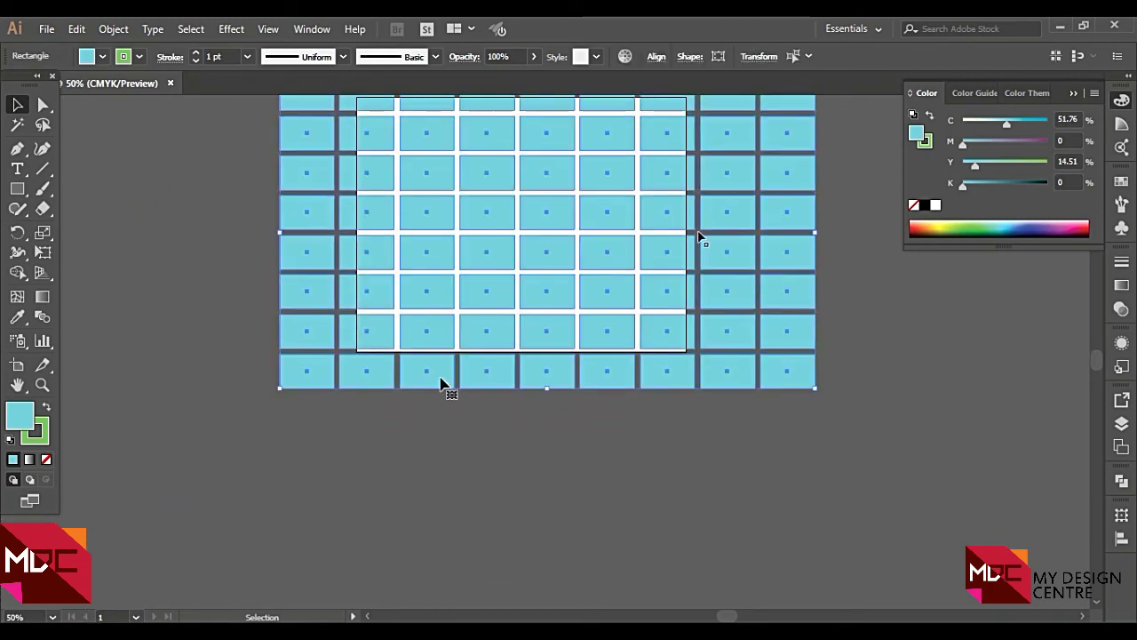
drag(952, 231, 964, 218)
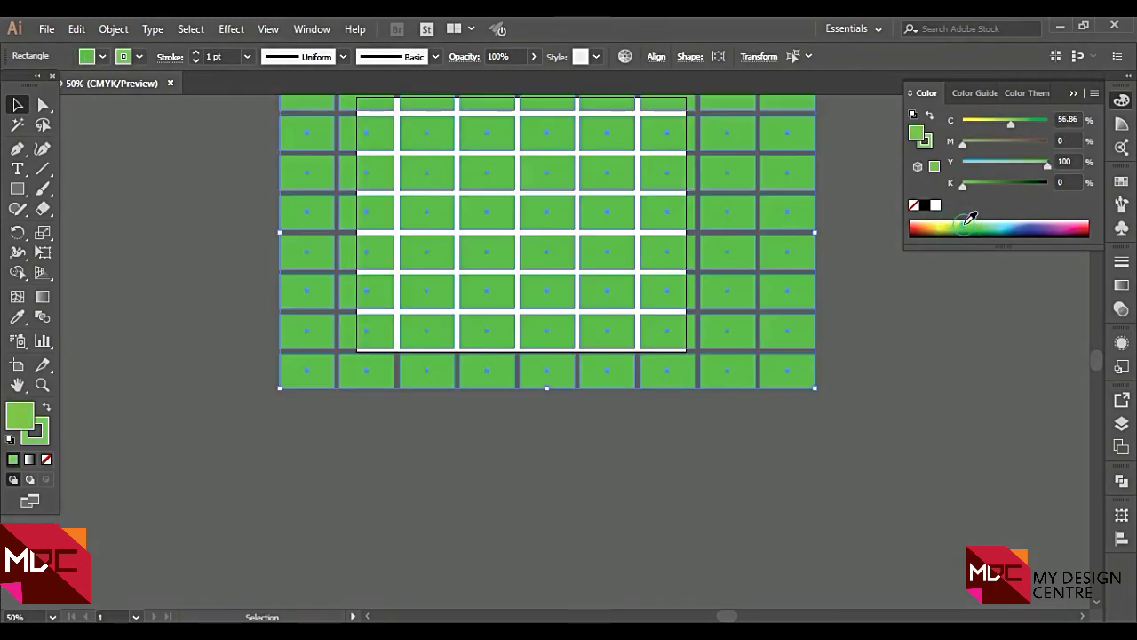
click(957, 229)
Select every rectangle in the grid and delete them
scroll(800, 377, up, 3)
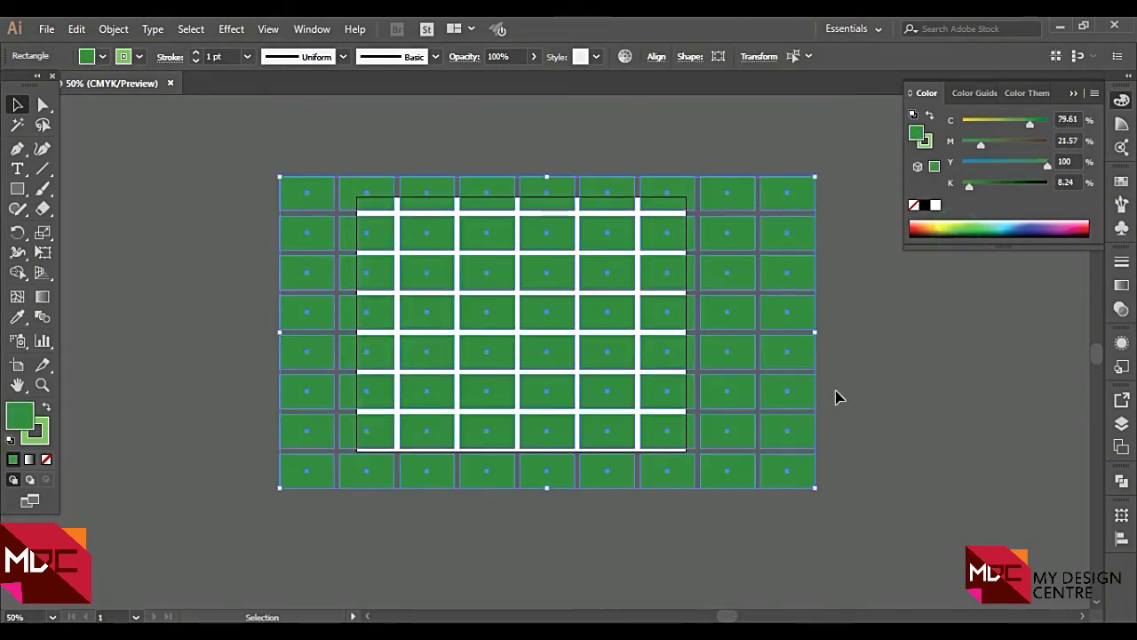
click(837, 392)
drag(891, 540, 181, 142)
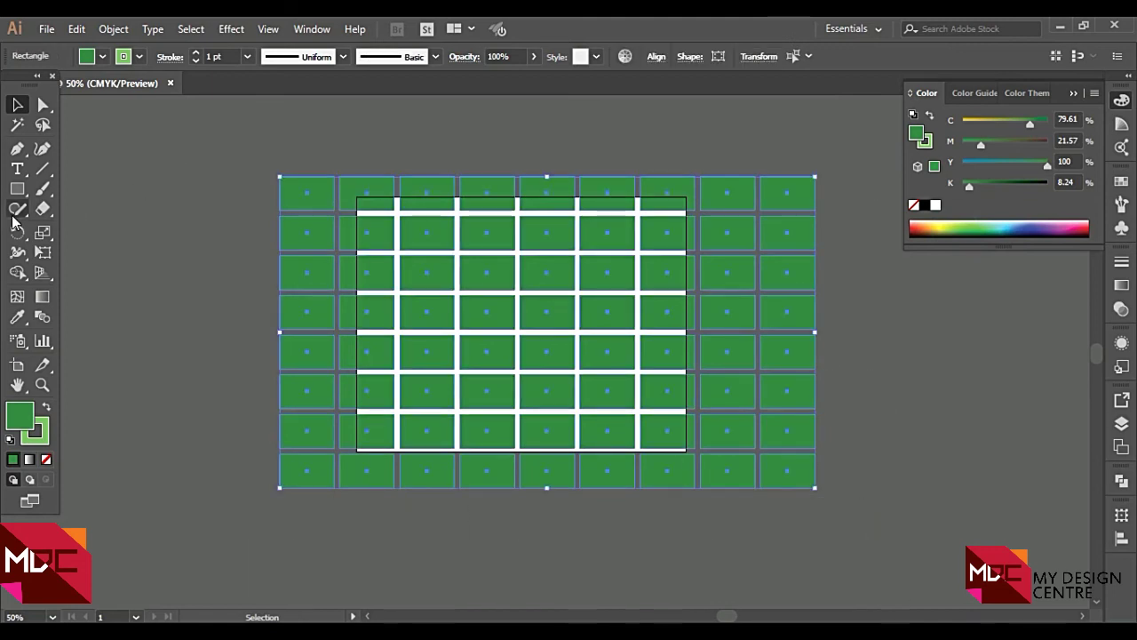
key(Delete)
click(17, 189)
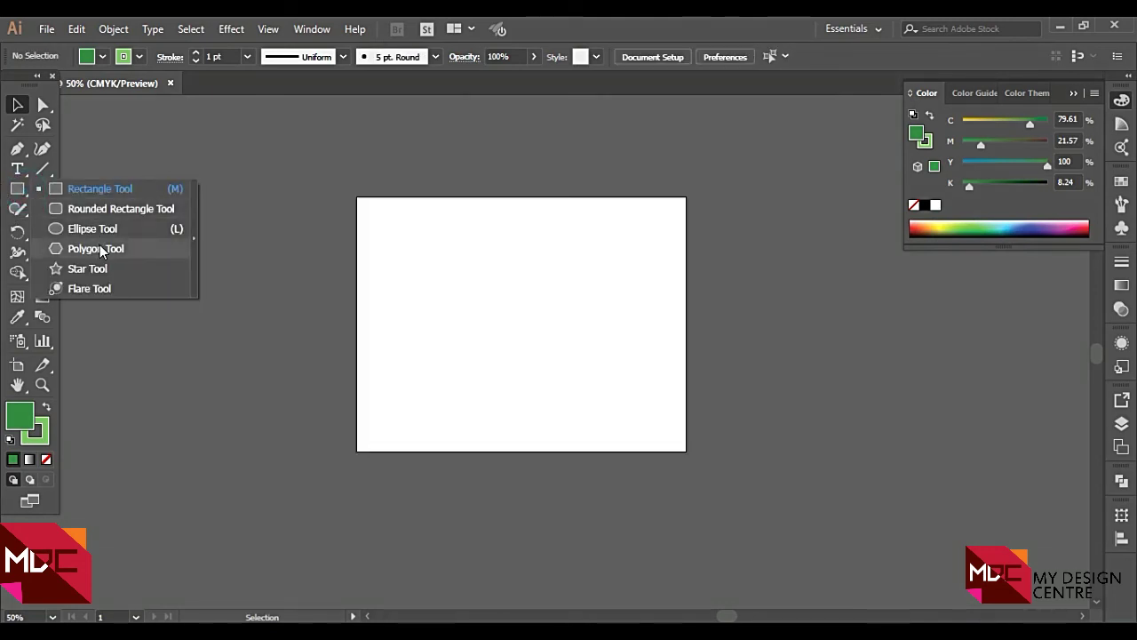
Draw a green hexagon with the Polygon tool and move it down and right
click(96, 249)
scroll(475, 242, up, 1)
scroll(462, 236, up, 1)
mouse_move(267, 183)
mouse_down()
mouse_move(304, 222)
mouse_move(300, 184)
mouse_up()
scroll(301, 184, up, 1)
scroll(301, 184, up, 1)
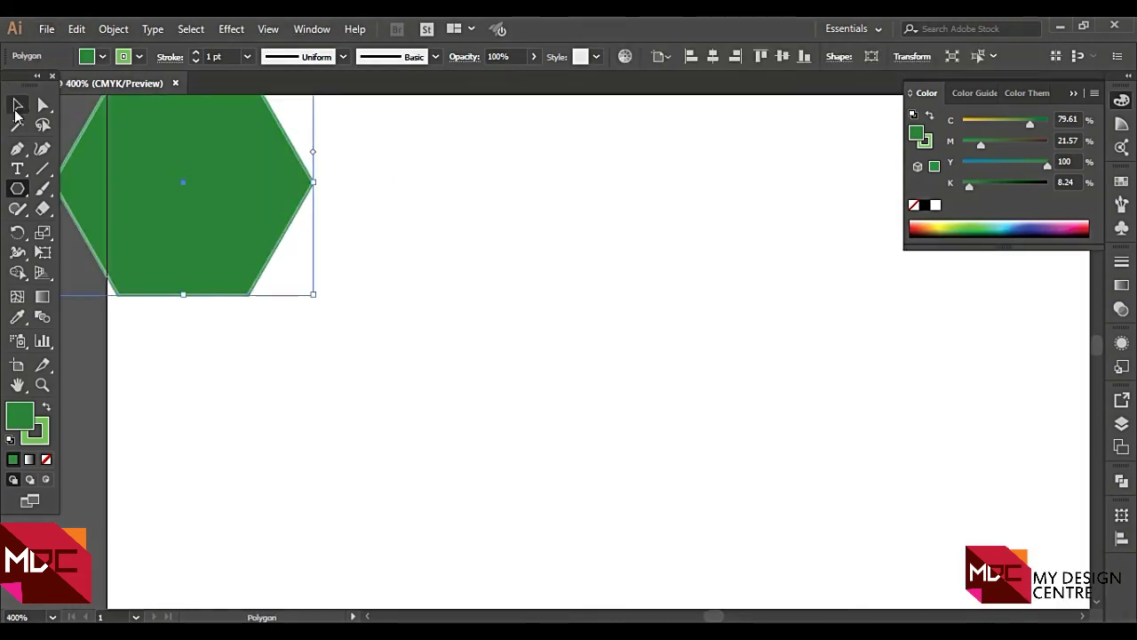
click(17, 105)
drag(247, 125, 335, 223)
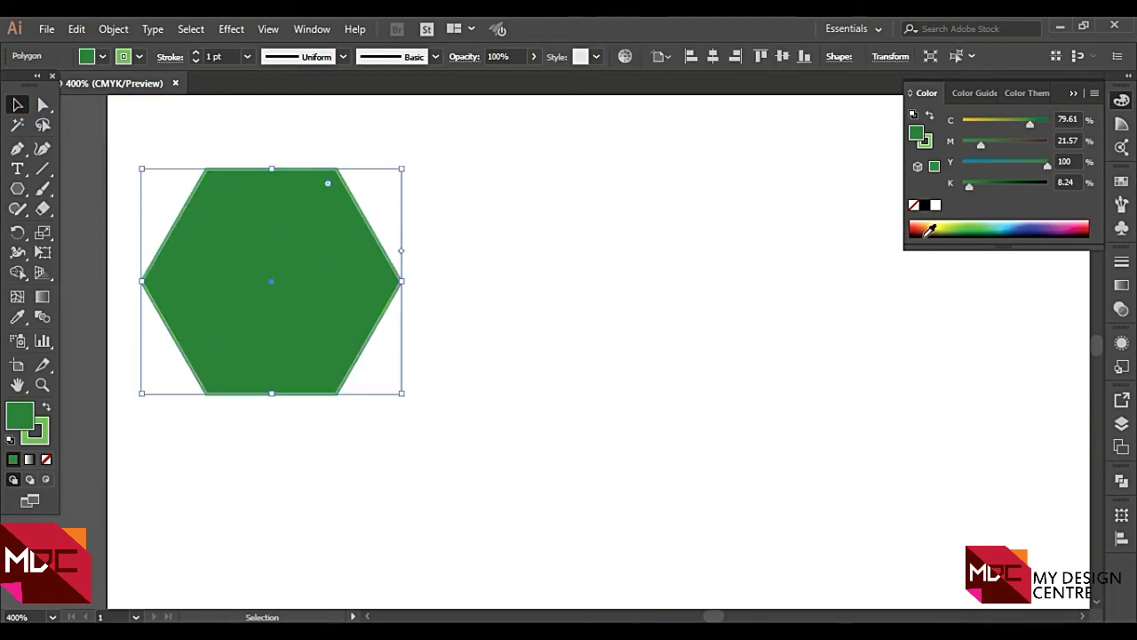
Fill the hexagon white and Alt+Shift-drag a copy directly below it
click(935, 207)
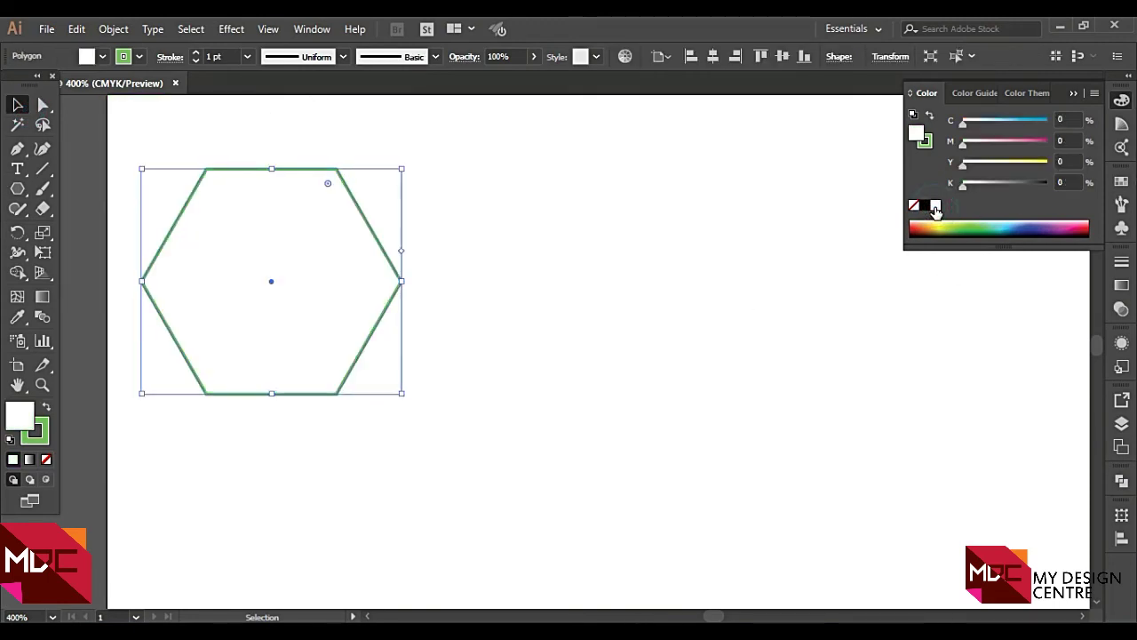
click(633, 316)
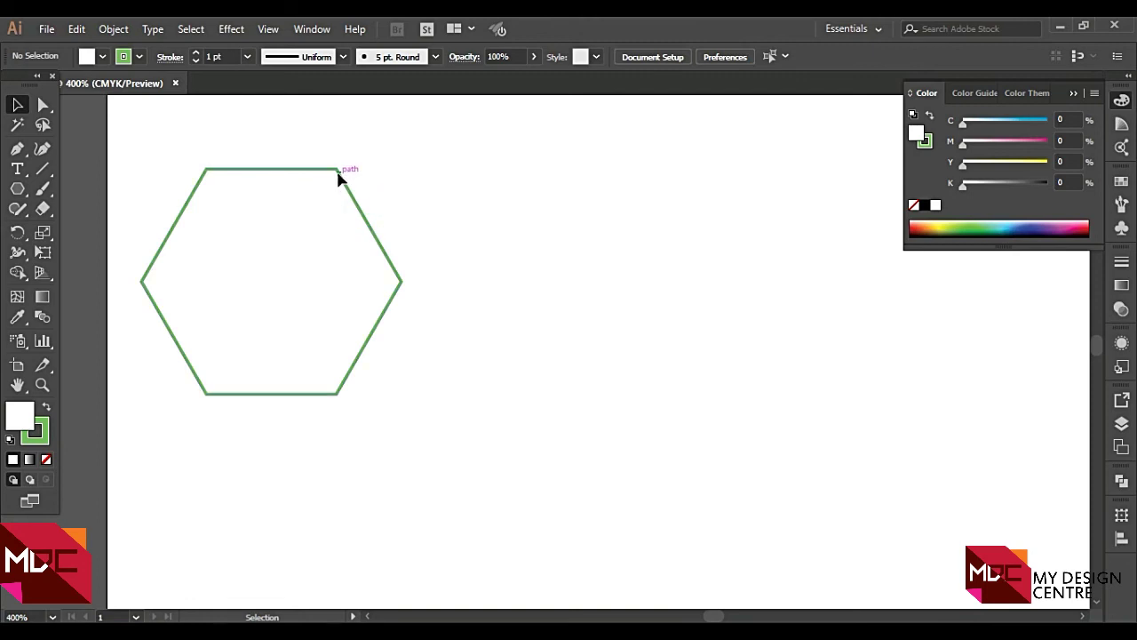
mouse_move(337, 177)
mouse_down()
mouse_move(338, 147)
mouse_move(328, 414)
mouse_move(323, 397)
mouse_up()
key(ctrl+0)
Extend the hexagon column downward and Alt-drag an offset copy nesting beside it
key(ctrl+d)
key(ctrl+d)
key(ctrl+d)
key(ctrl+d)
key(ctrl+d)
key(ctrl+d)
key(ctrl+d)
drag(521, 561, 382, 140)
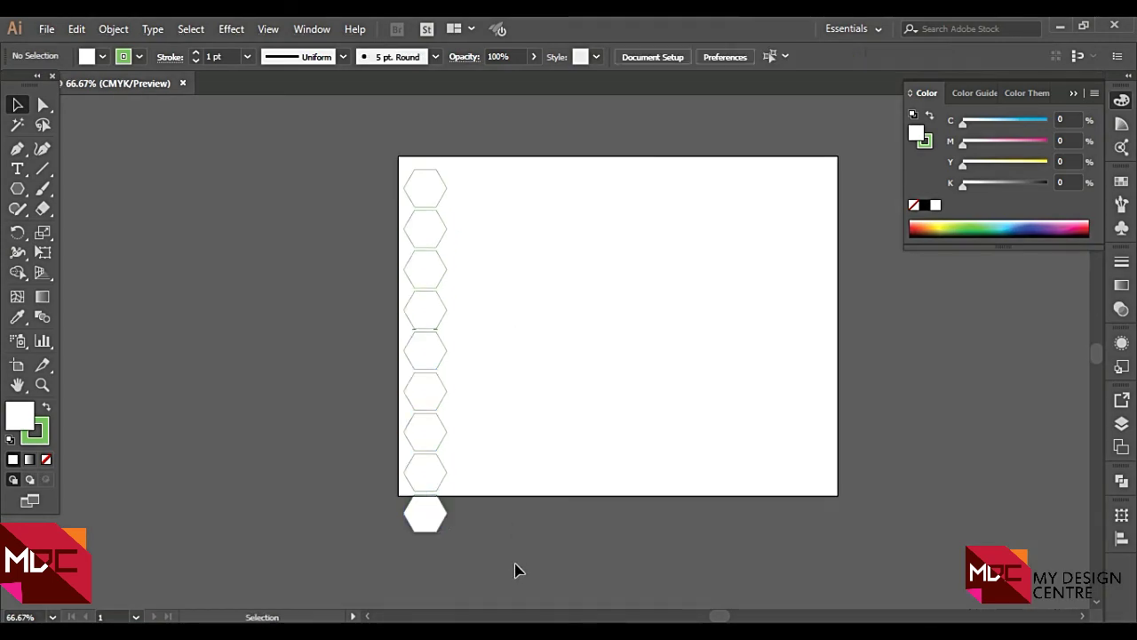
scroll(450, 210, up, 3)
drag(321, 169, 430, 225)
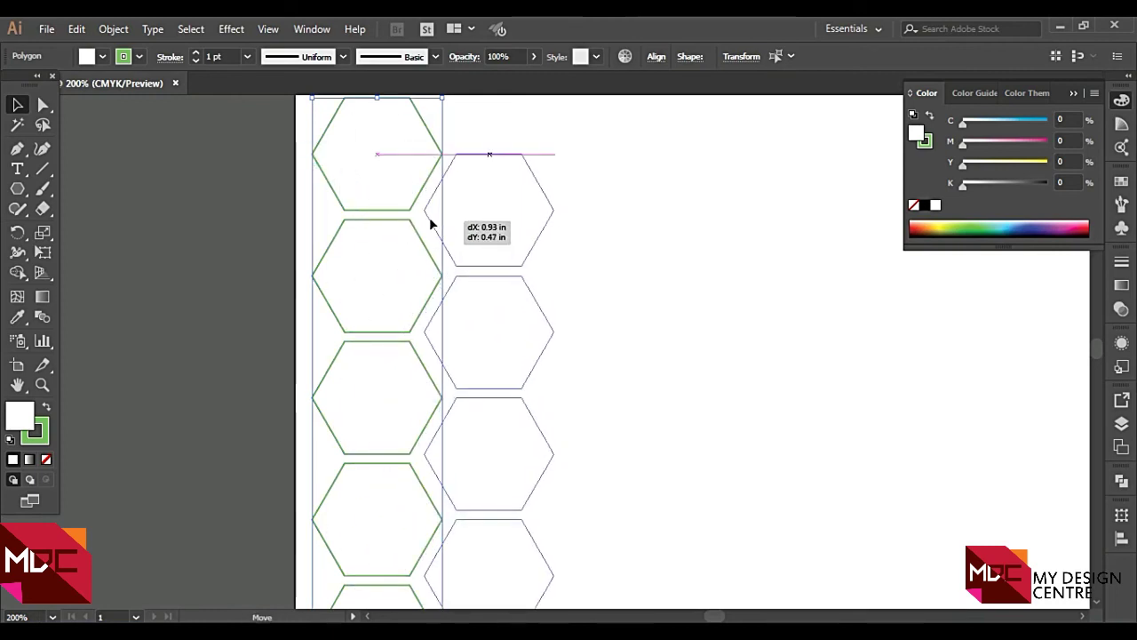
drag(430, 225, 431, 226)
Copy the column pair to the right repeatedly to fill the honeycomb
scroll(386, 241, down, 4)
drag(328, 178, 589, 559)
scroll(494, 202, up, 2)
scroll(477, 204, up, 2)
mouse_move(462, 206)
mouse_down()
mouse_move(689, 225)
mouse_move(429, 262)
mouse_up()
scroll(686, 228, down, 5)
scroll(518, 274, up, 1)
key(ctrl+d)
key(ctrl+d)
key(ctrl+d)
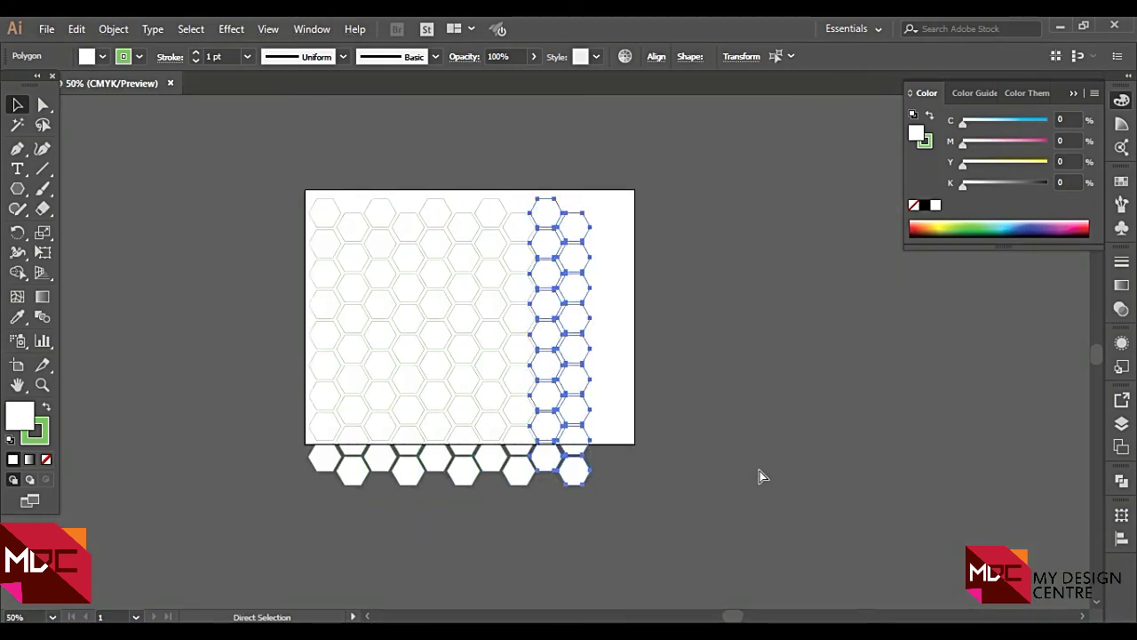
key(ctrl+d)
key(ctrl+d)
key(ctrl+d)
key(ctrl+d)
Select the whole honeycomb and recolour its outlines dark navy
click(838, 510)
mouse_move(943, 540)
mouse_down()
mouse_move(256, 104)
mouse_move(183, 86)
mouse_up()
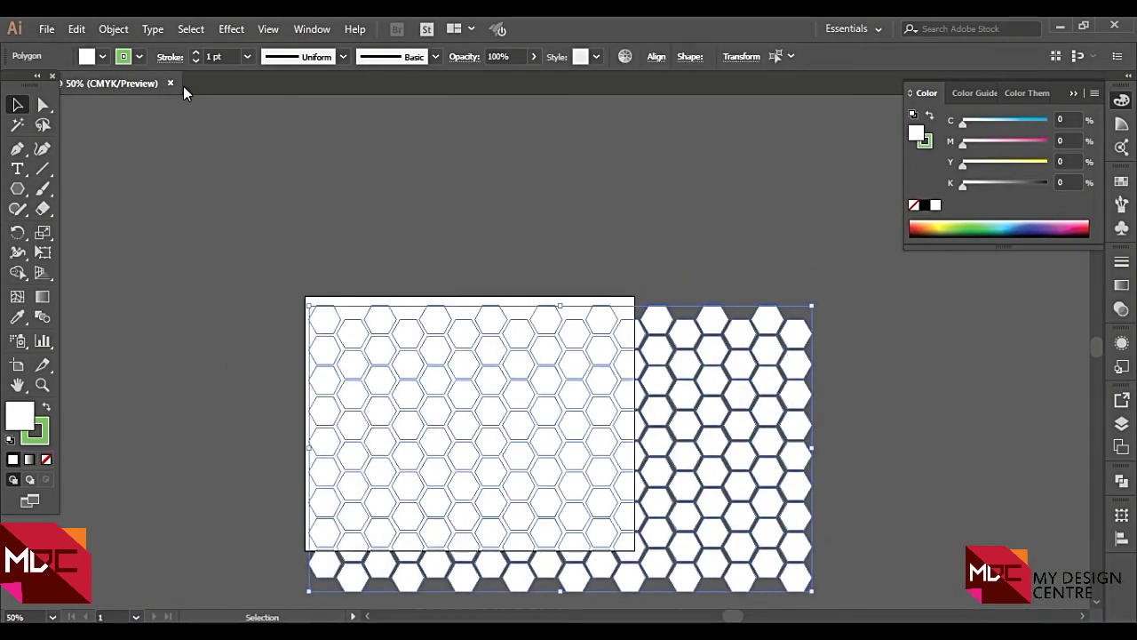
key(x)
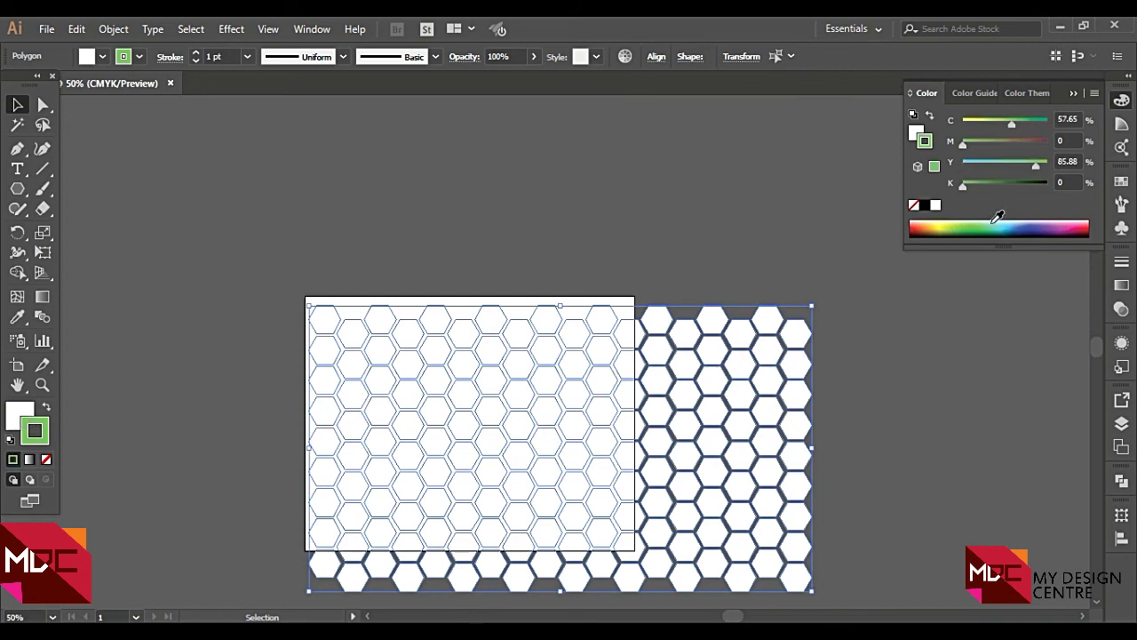
drag(981, 225, 1012, 228)
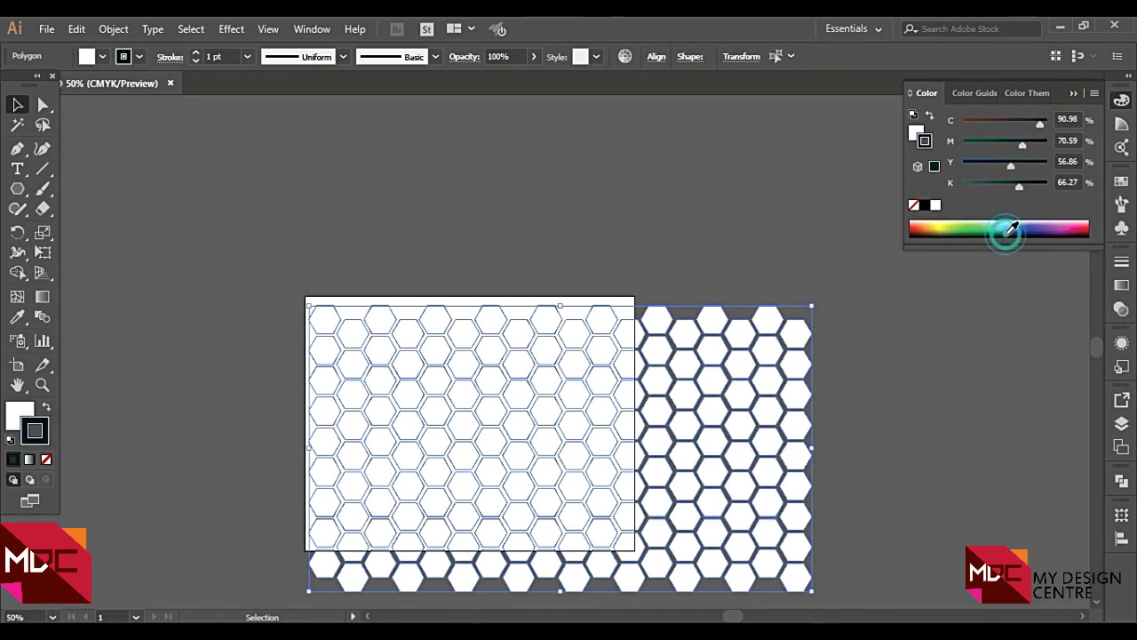
click(915, 468)
scroll(613, 328, up, 2)
scroll(640, 223, down, 2)
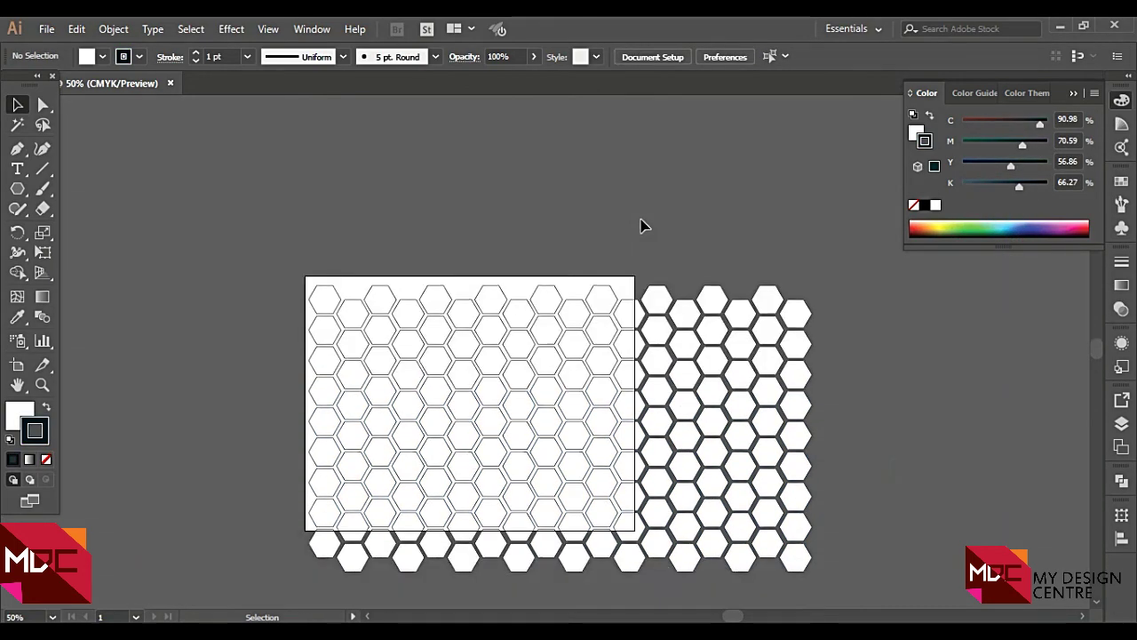
scroll(843, 508, down, 2)
Move the honeycomb off the artboard and rotate it about 17°
mouse_move(500, 267)
mouse_down()
mouse_move(322, 454)
mouse_move(180, 293)
mouse_up()
click(543, 370)
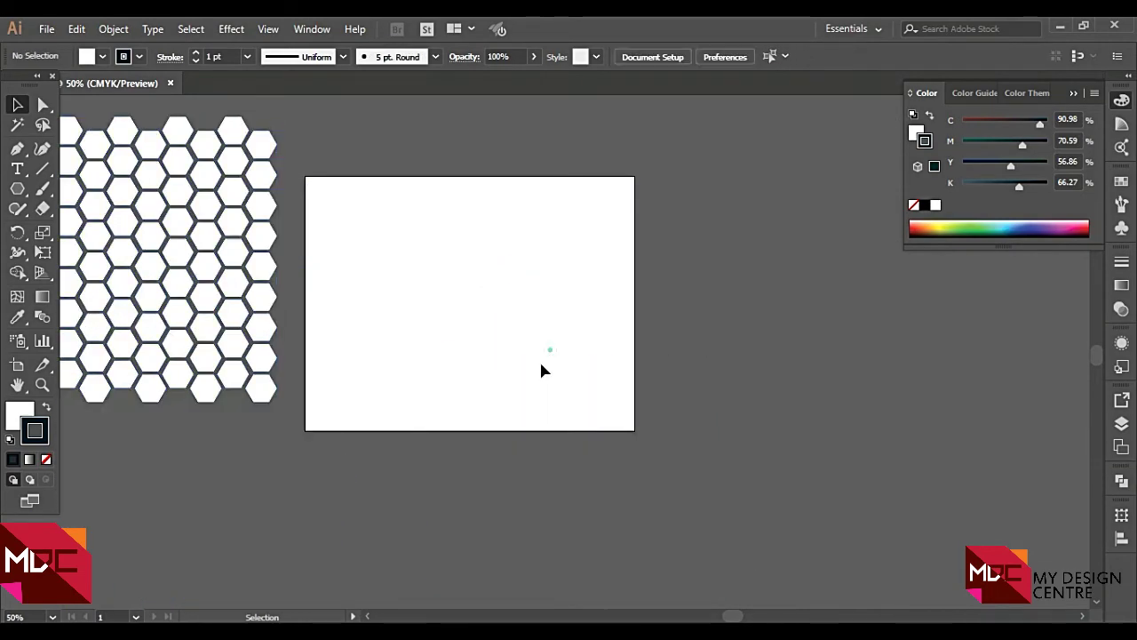
drag(289, 246, 655, 285)
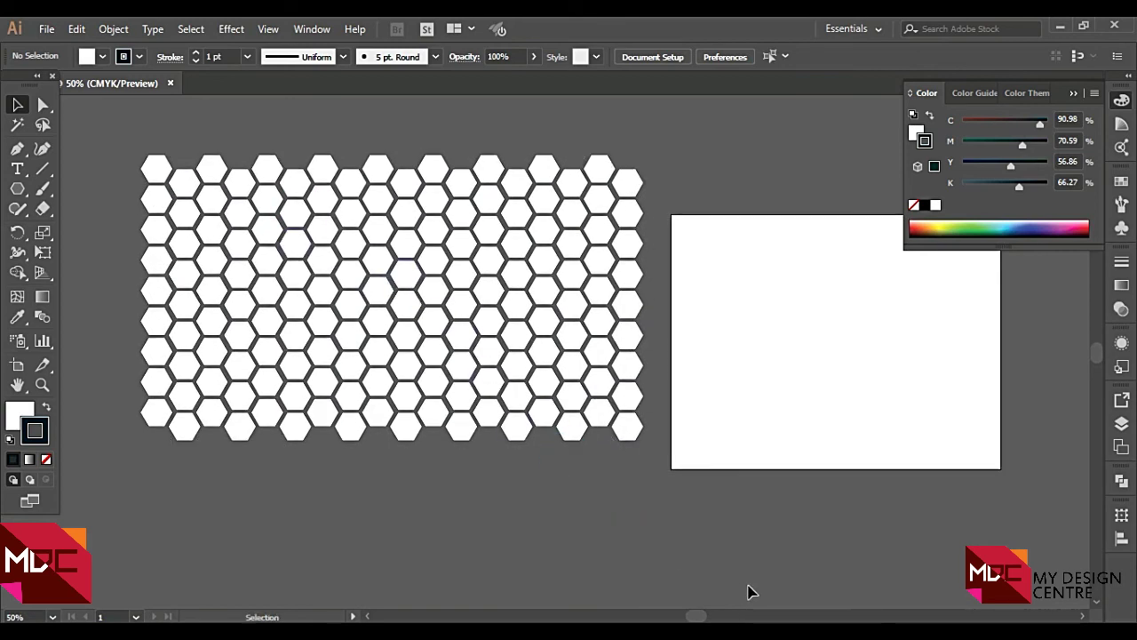
scroll(749, 592, up, 3)
click(631, 507)
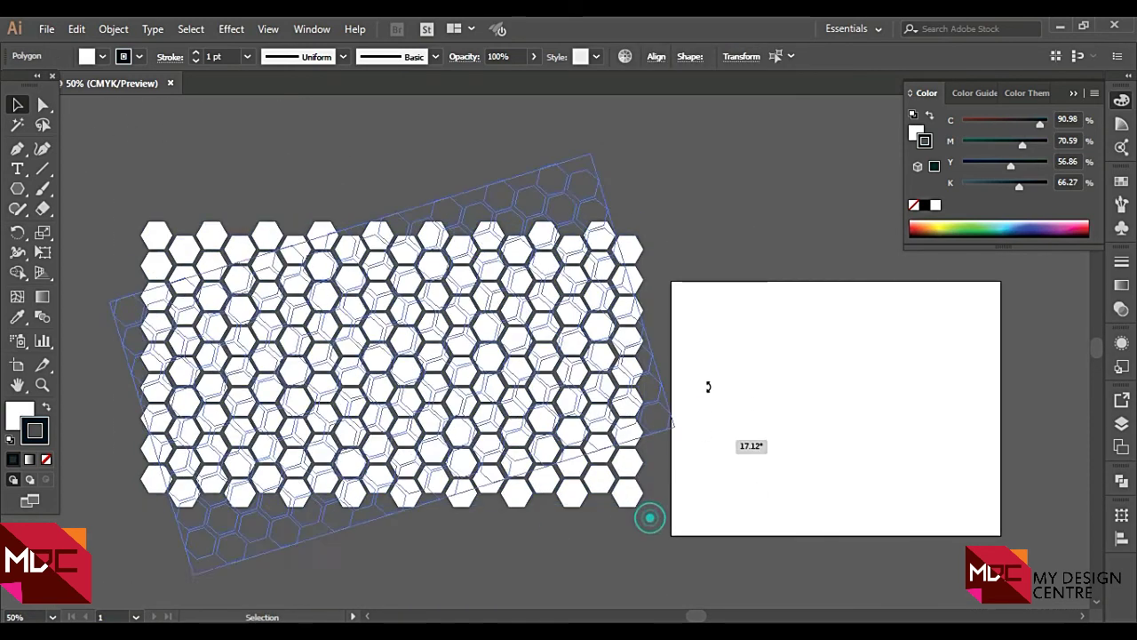
drag(650, 518, 705, 386)
click(851, 482)
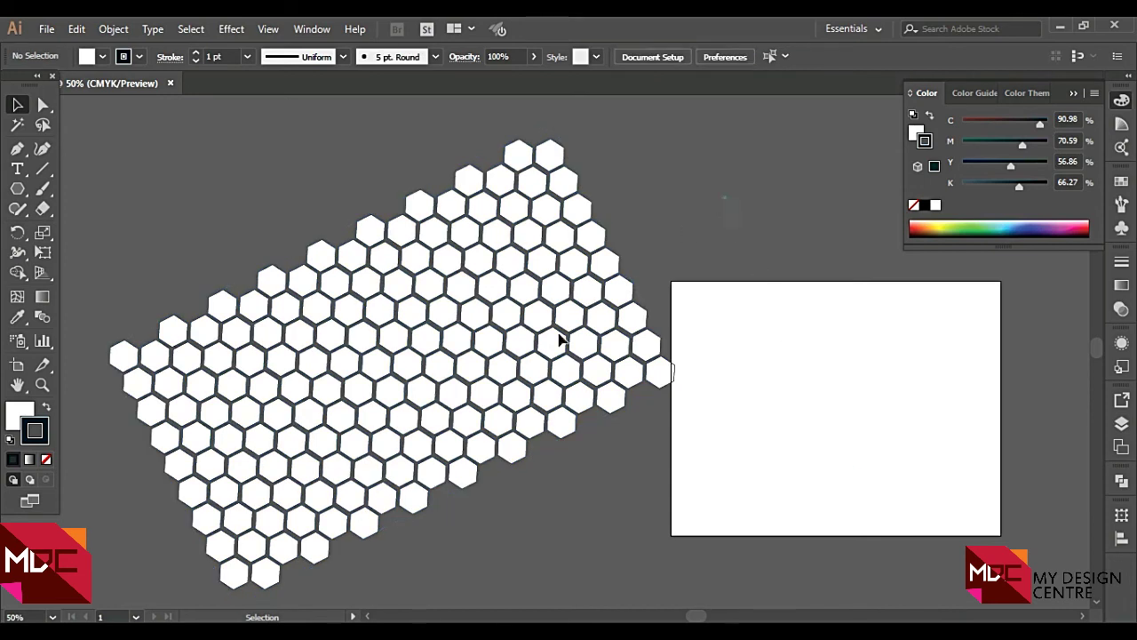
Marquee-select the hexagons in batches and delete them all
drag(675, 203, 246, 538)
key(Delete)
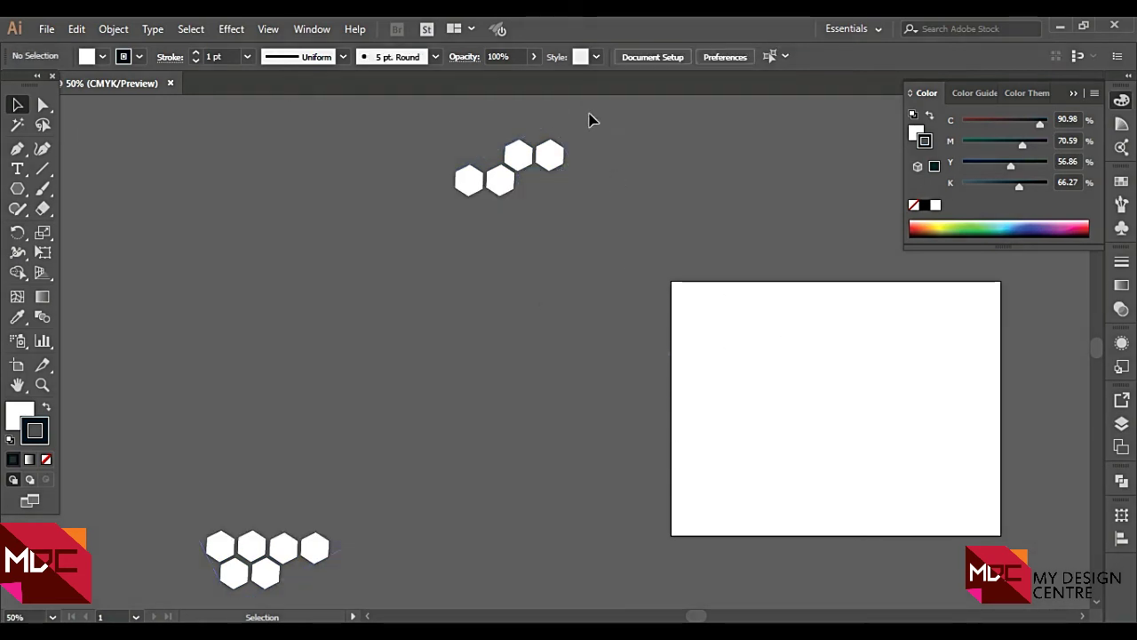
drag(591, 118, 414, 305)
key(Delete)
scroll(414, 305, down, 4)
drag(190, 596, 414, 305)
key(Delete)
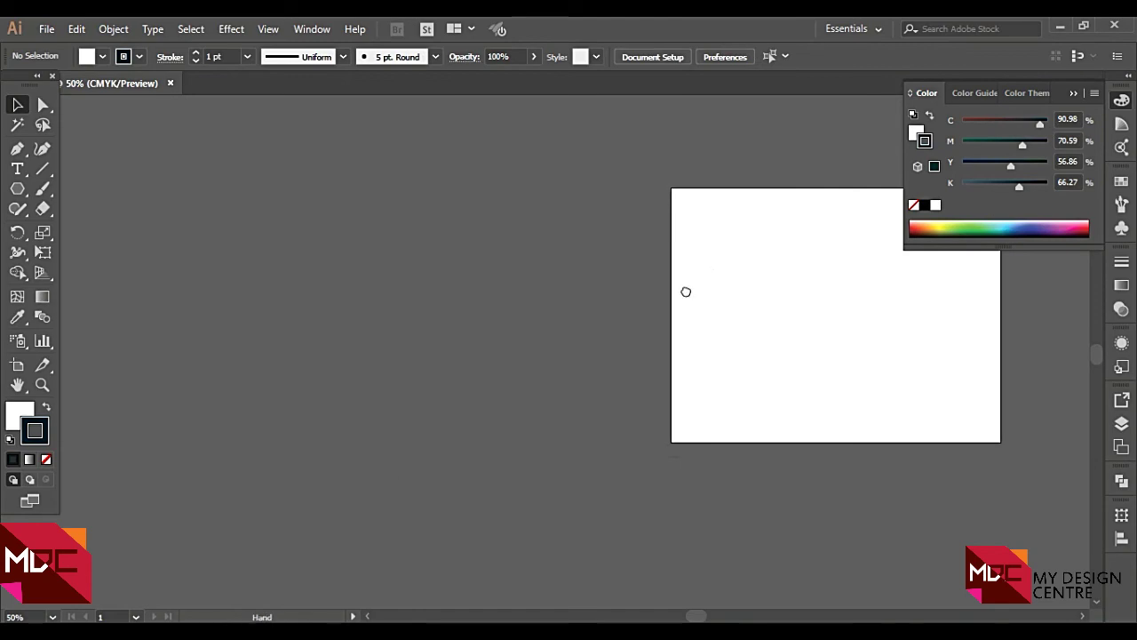
Draw a large circle with the Ellipse Tool, fill it light teal, and nudge it down-left
drag(686, 292, 316, 284)
drag(16, 188, 84, 226)
drag(321, 221, 469, 369)
scroll(444, 315, up, 2)
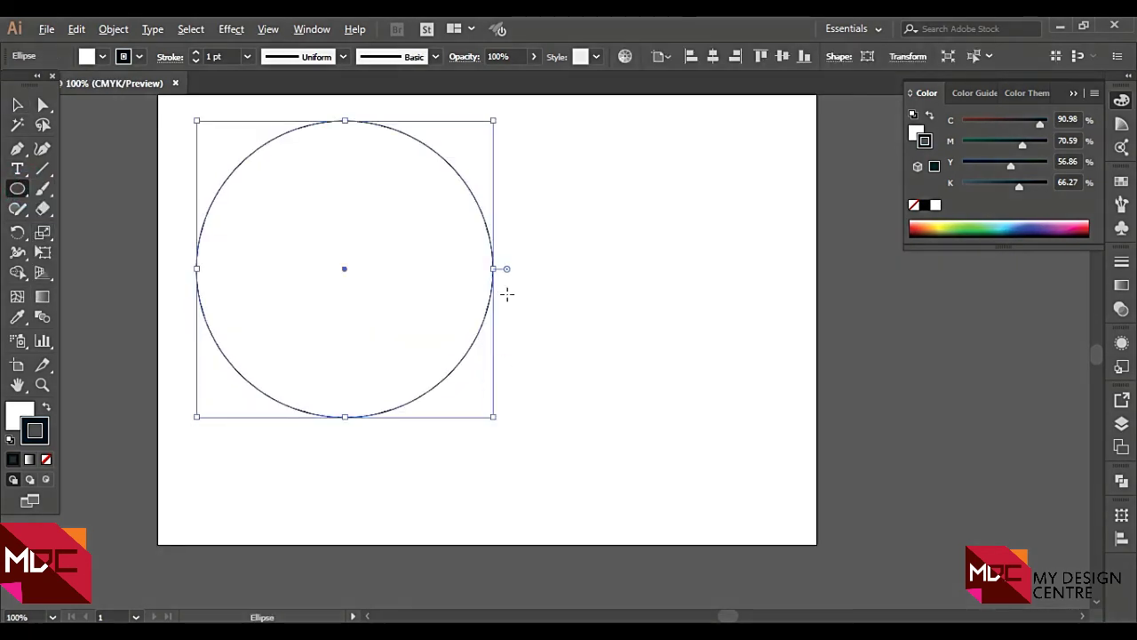
click(976, 228)
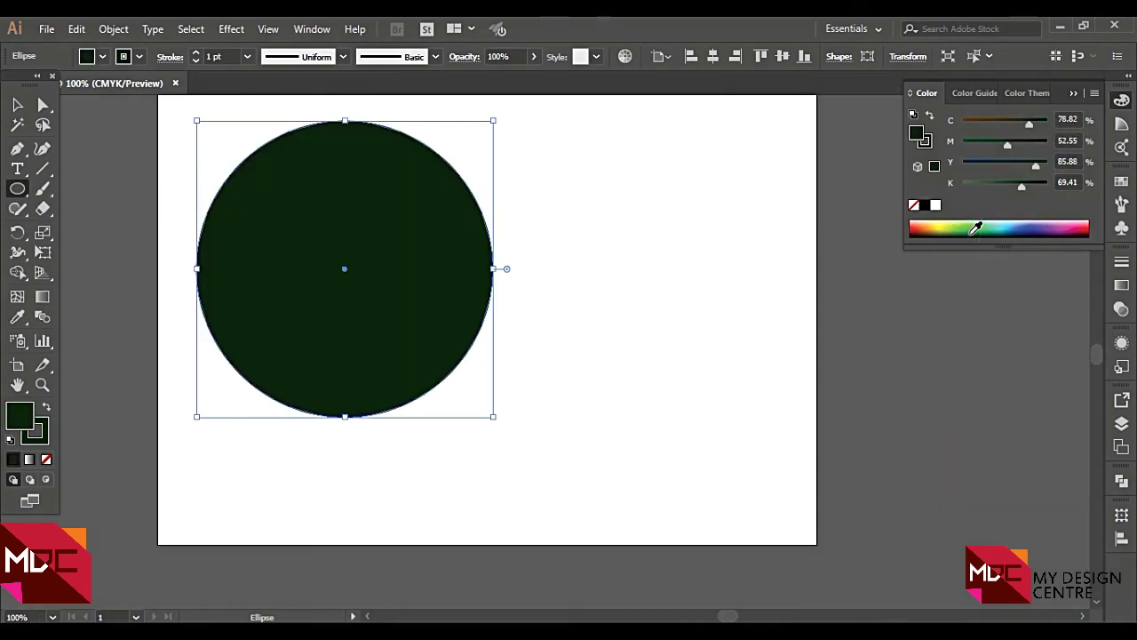
click(999, 222)
click(17, 105)
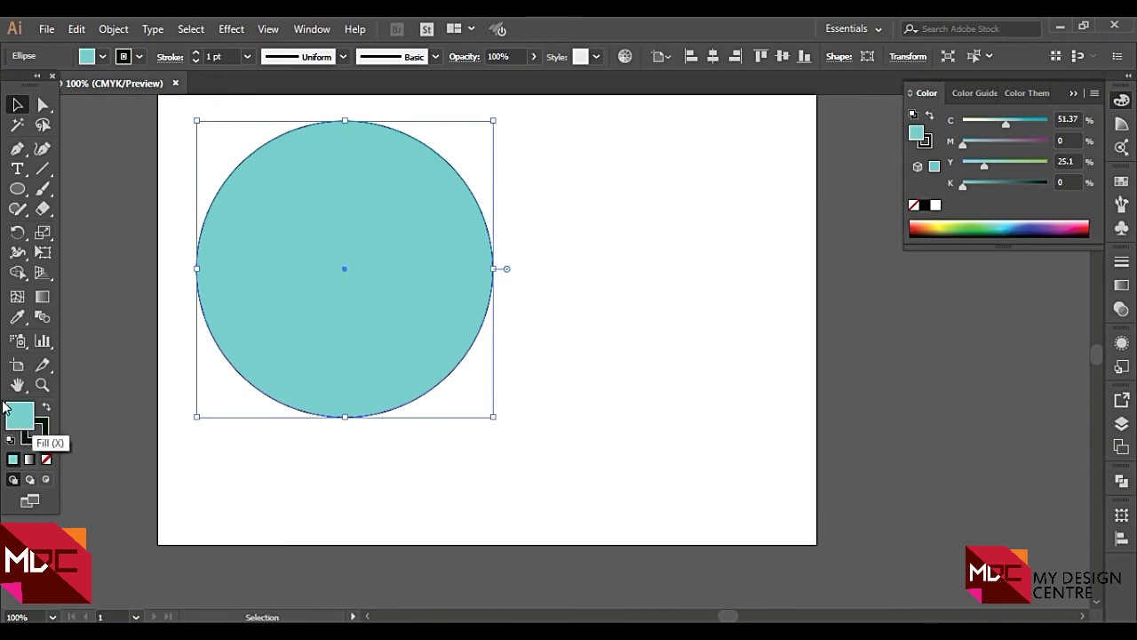
drag(449, 255, 443, 281)
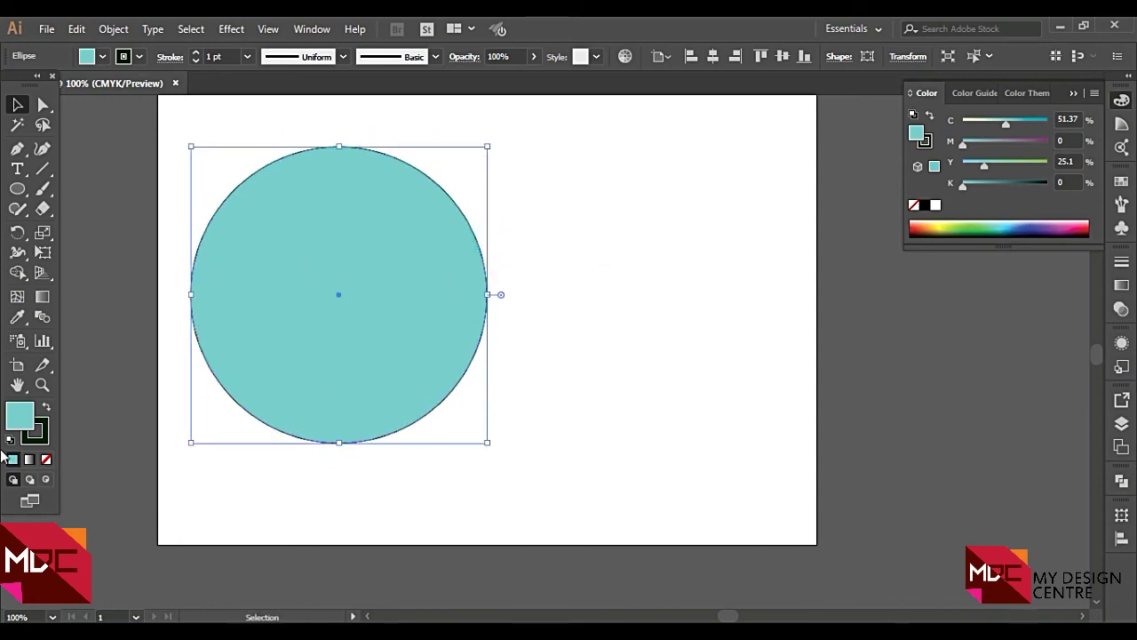
Set the circle's fill to bright orange in the Color Picker
double_click(15, 427)
drag(807, 322, 814, 364)
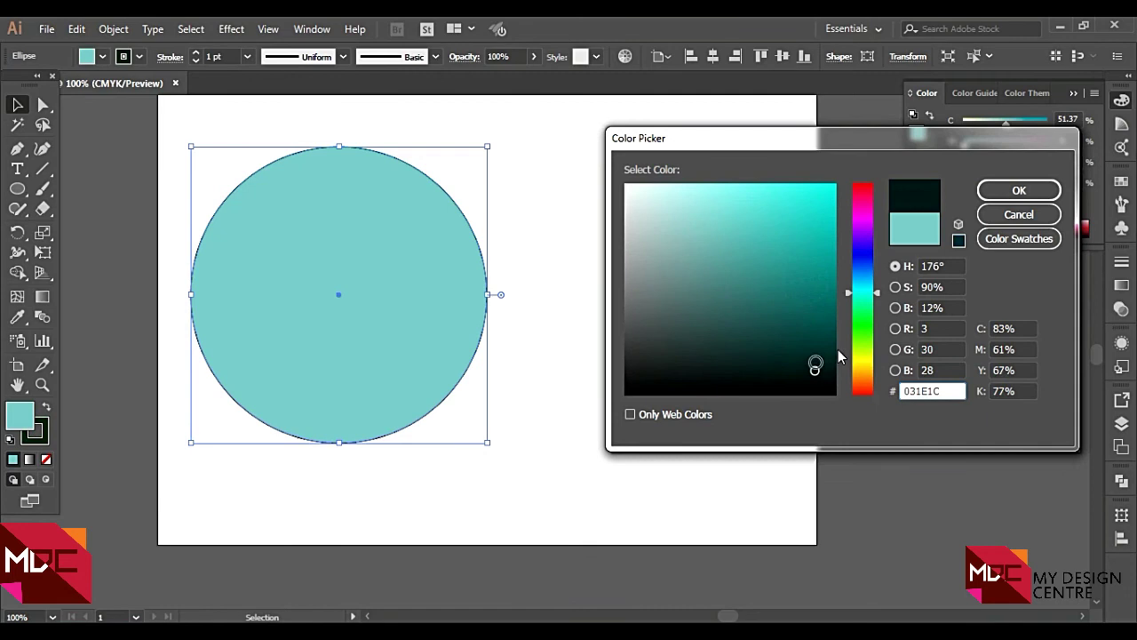
drag(869, 336, 869, 379)
drag(827, 294, 830, 185)
click(1019, 191)
click(662, 396)
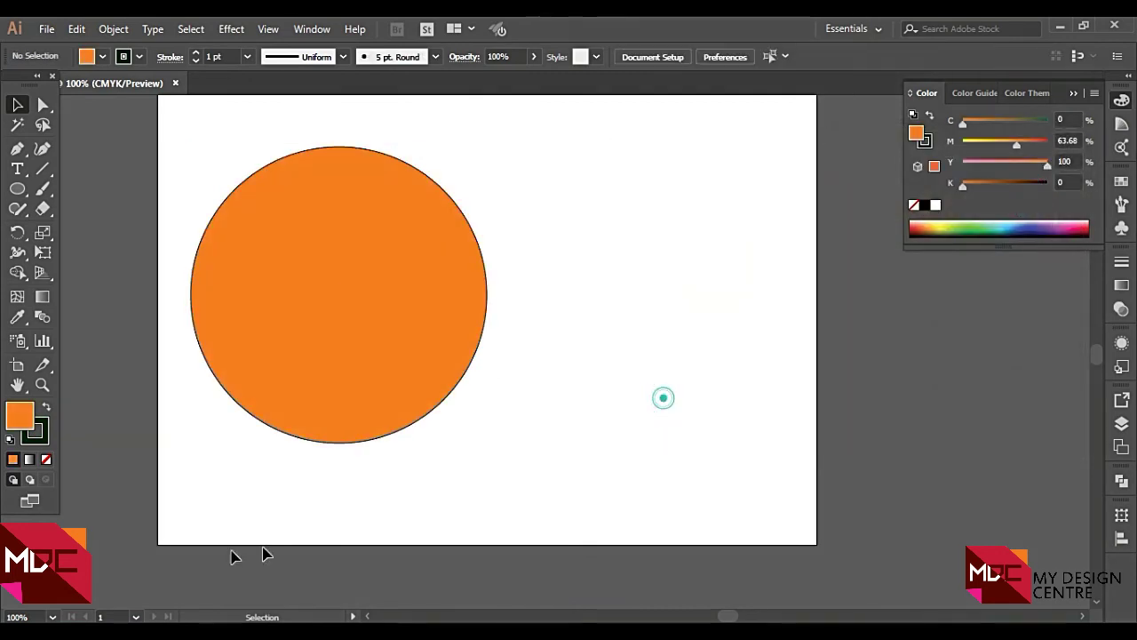
Set the circle's stroke colour to bright blue in the Color Picker
click(46, 436)
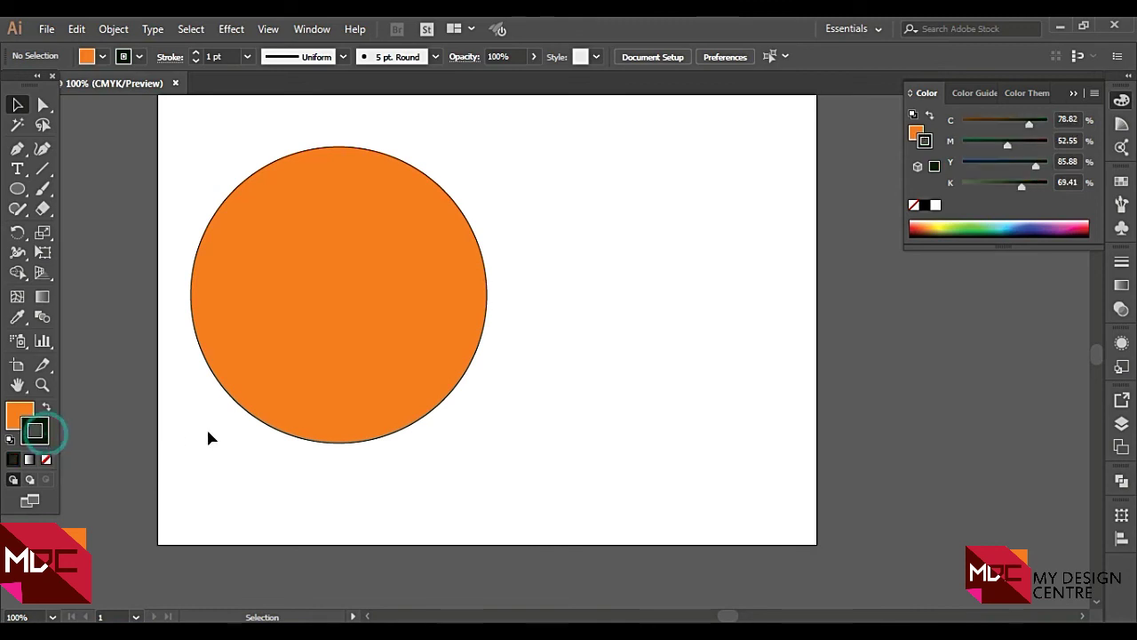
scroll(258, 439, up, 3)
scroll(254, 459, up, 2)
scroll(251, 461, up, 2)
scroll(251, 460, down, 2)
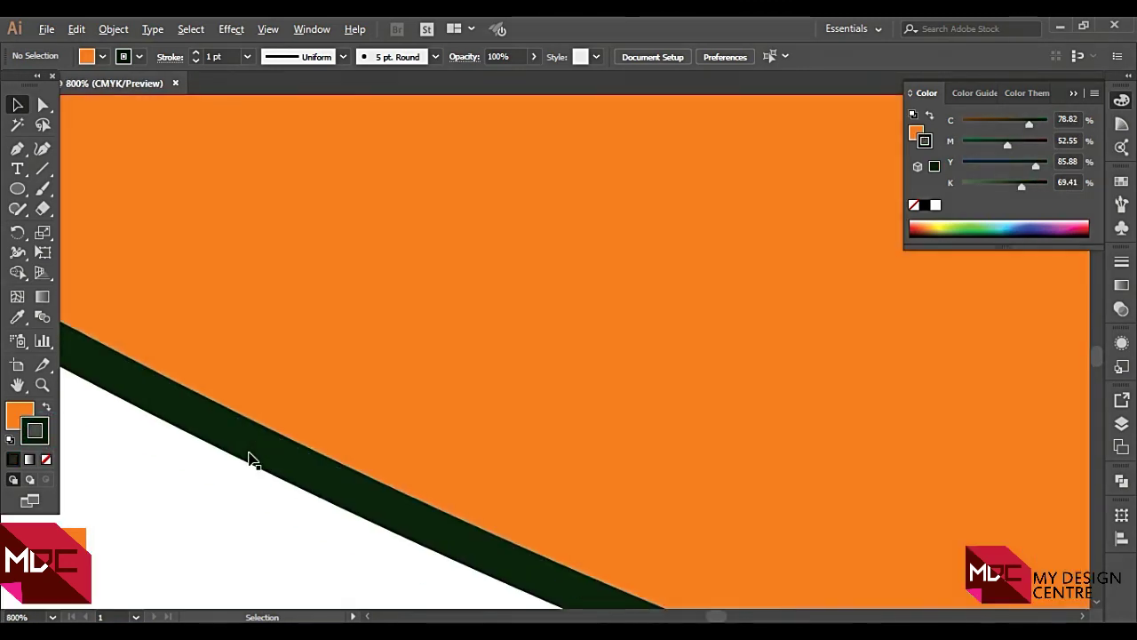
scroll(248, 457, down, 5)
click(261, 448)
double_click(36, 430)
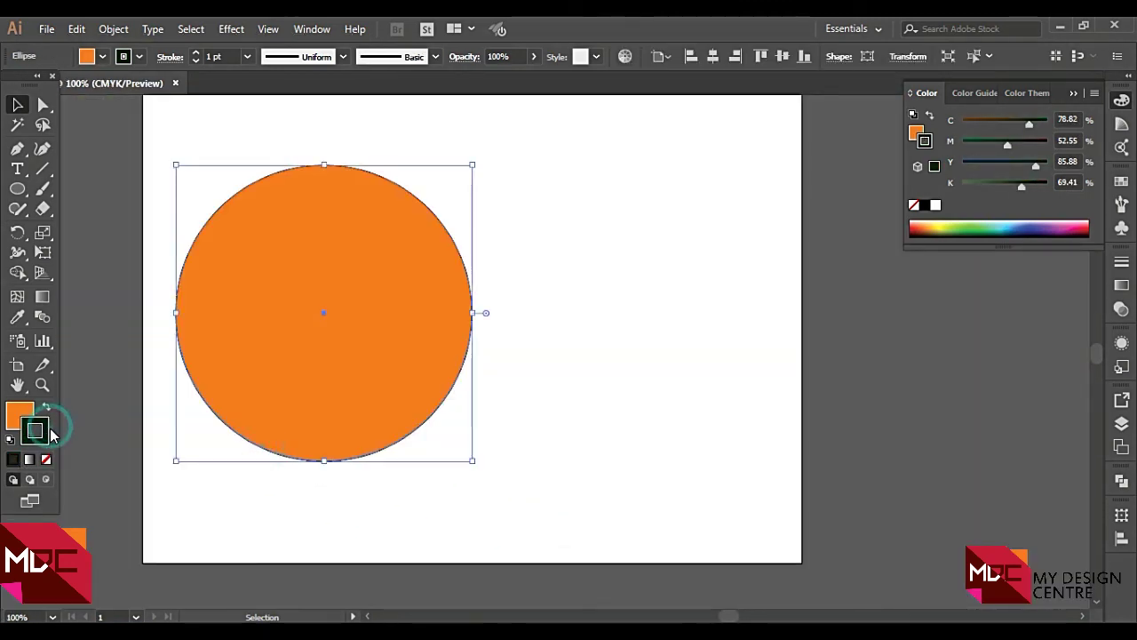
click(862, 254)
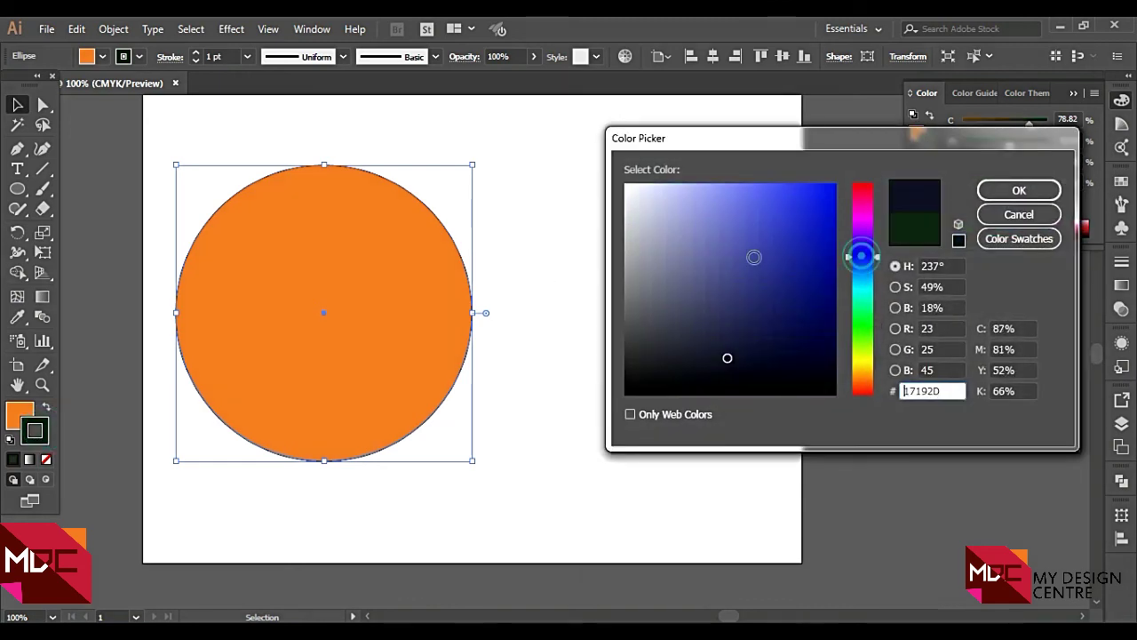
click(822, 187)
click(1019, 191)
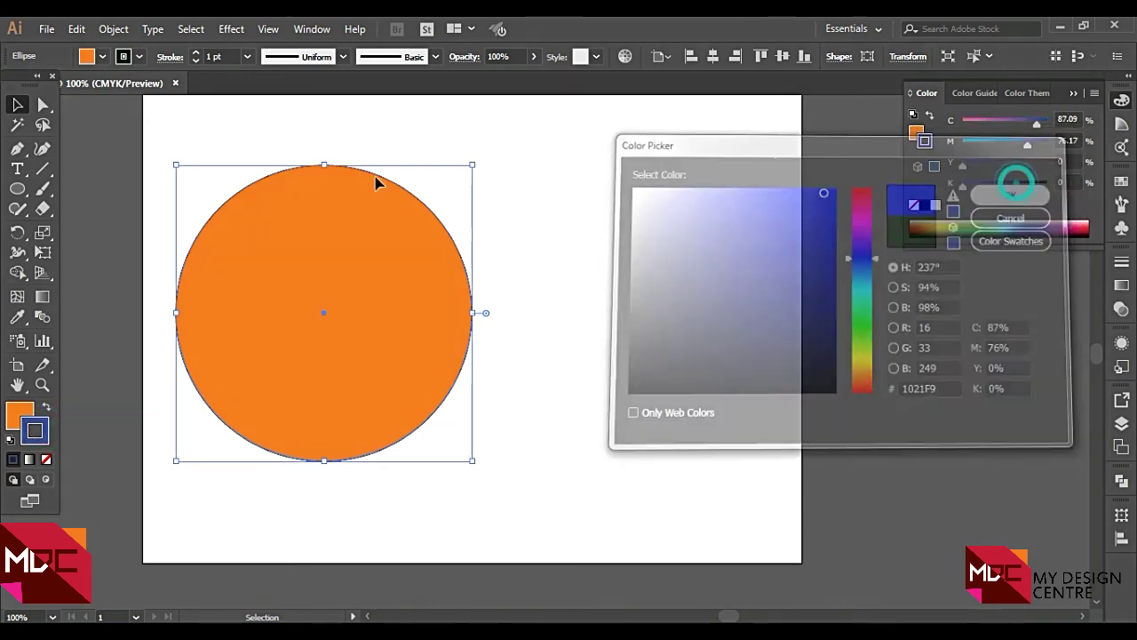
Raise the circle's stroke weight to 45 pt
click(196, 53)
click(196, 54)
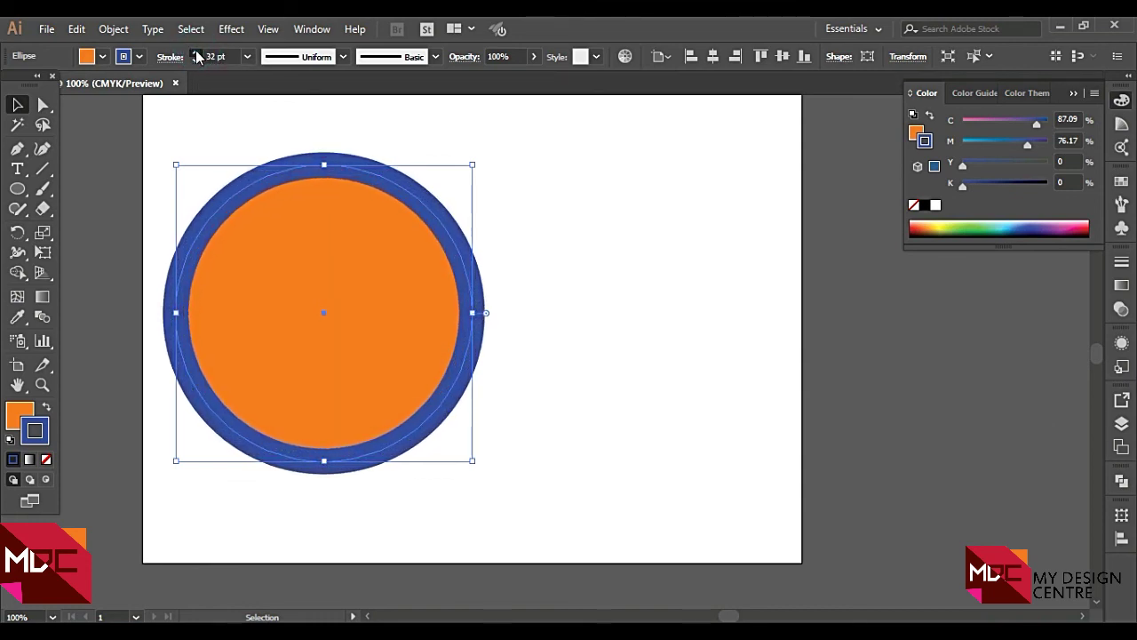
click(536, 262)
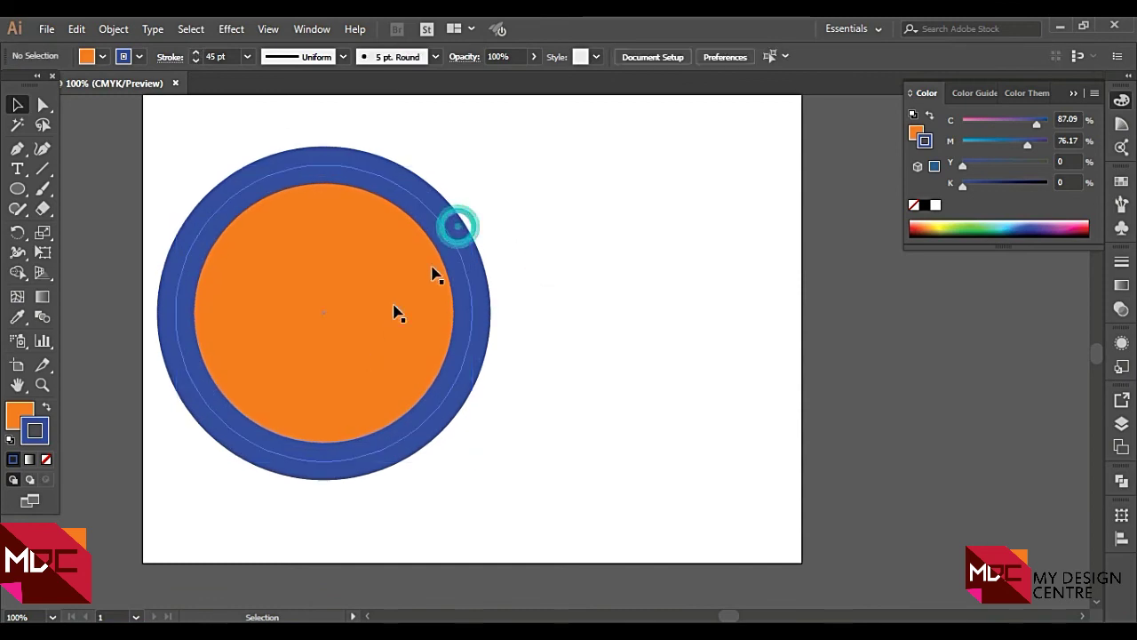
click(436, 260)
Try colours across the spectrum and settle on a dark red fill for the circle
drag(1018, 222, 918, 224)
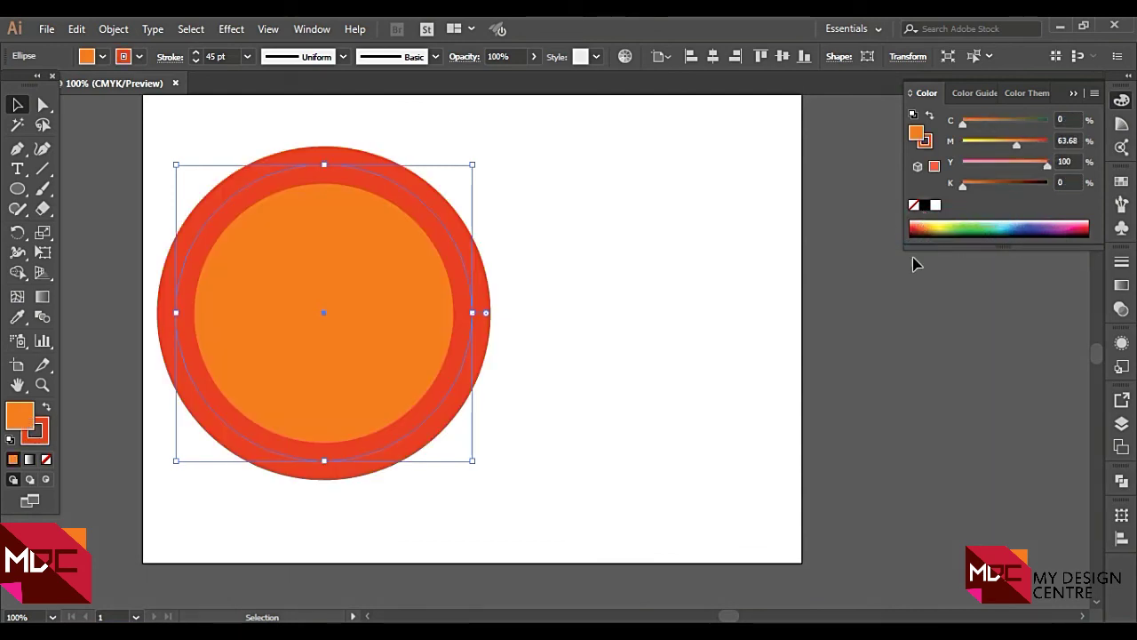
click(958, 223)
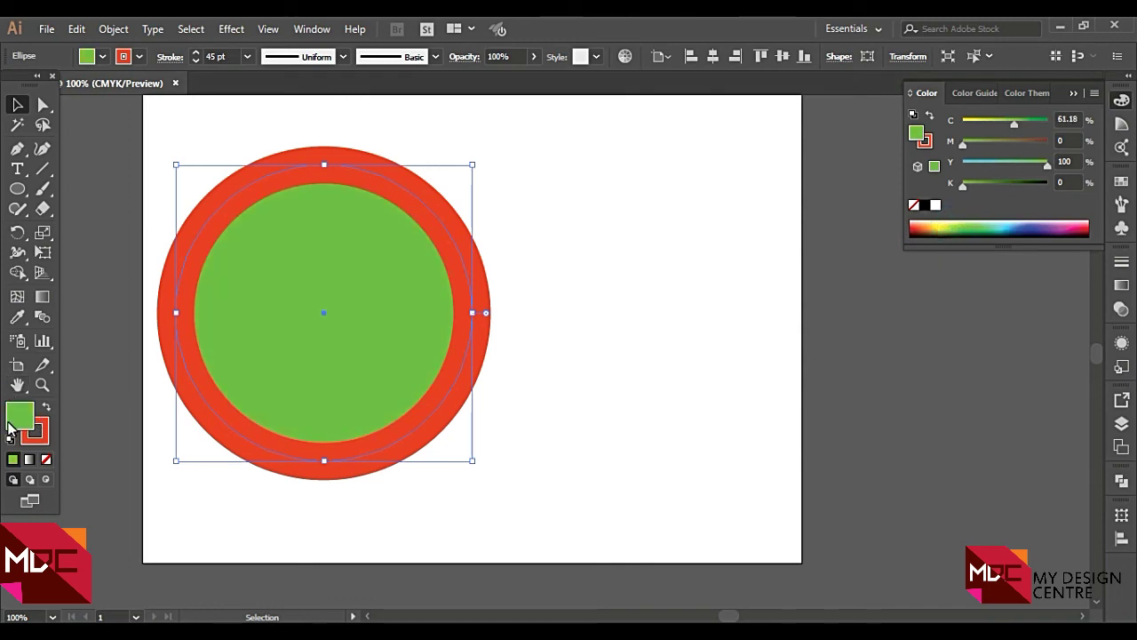
drag(987, 233, 1086, 231)
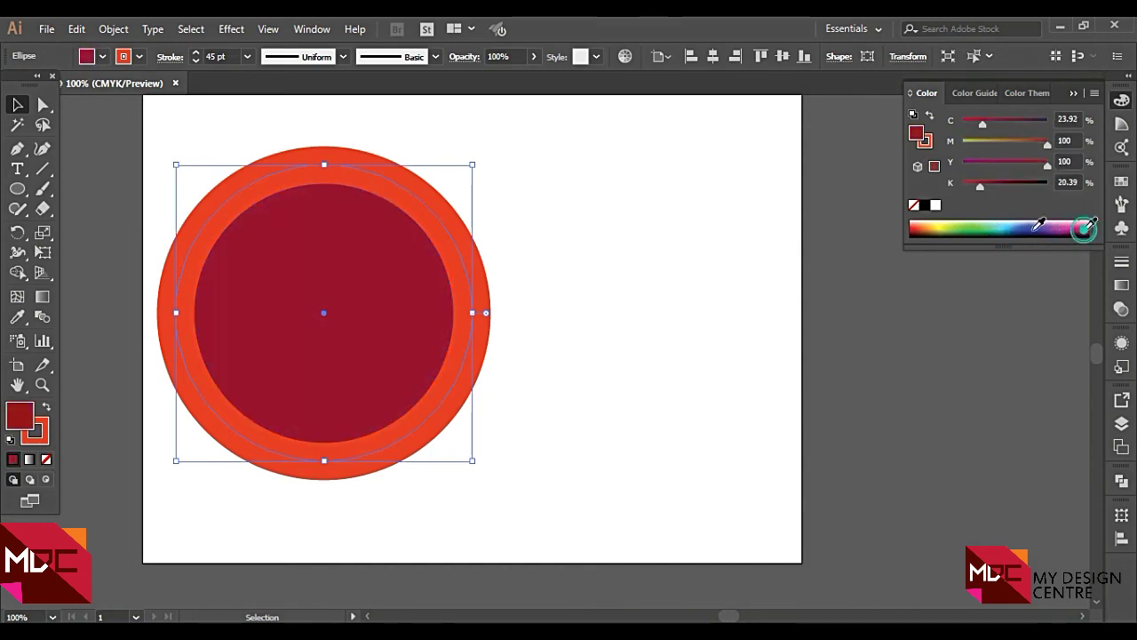
click(488, 132)
click(423, 295)
Thin the circle's stroke weight to 28 pt and deselect it
click(196, 61)
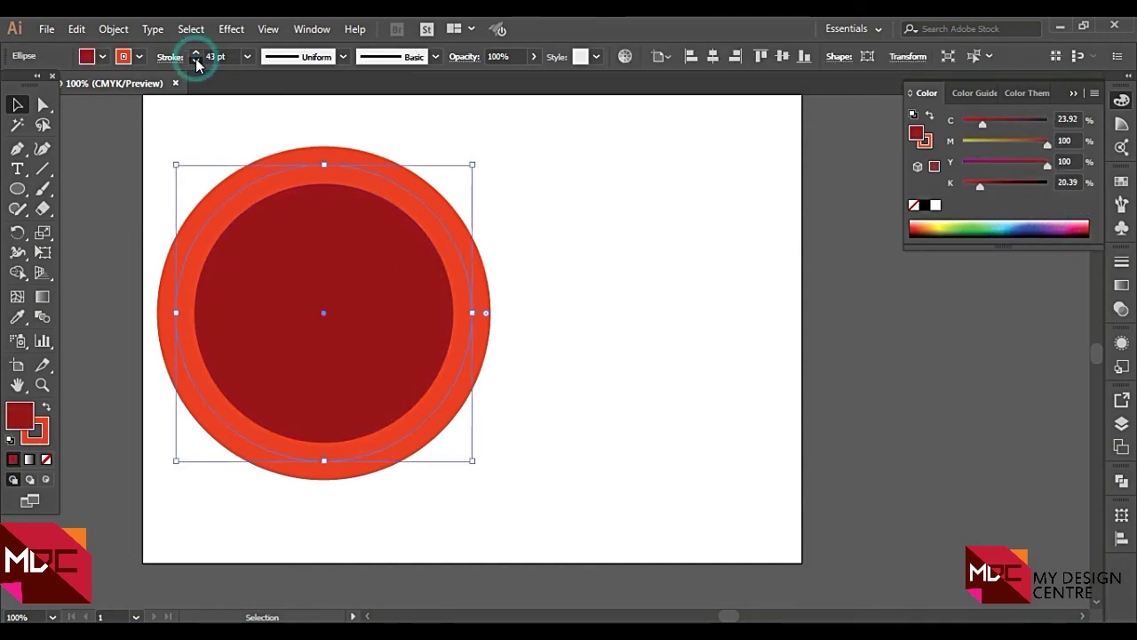
click(140, 58)
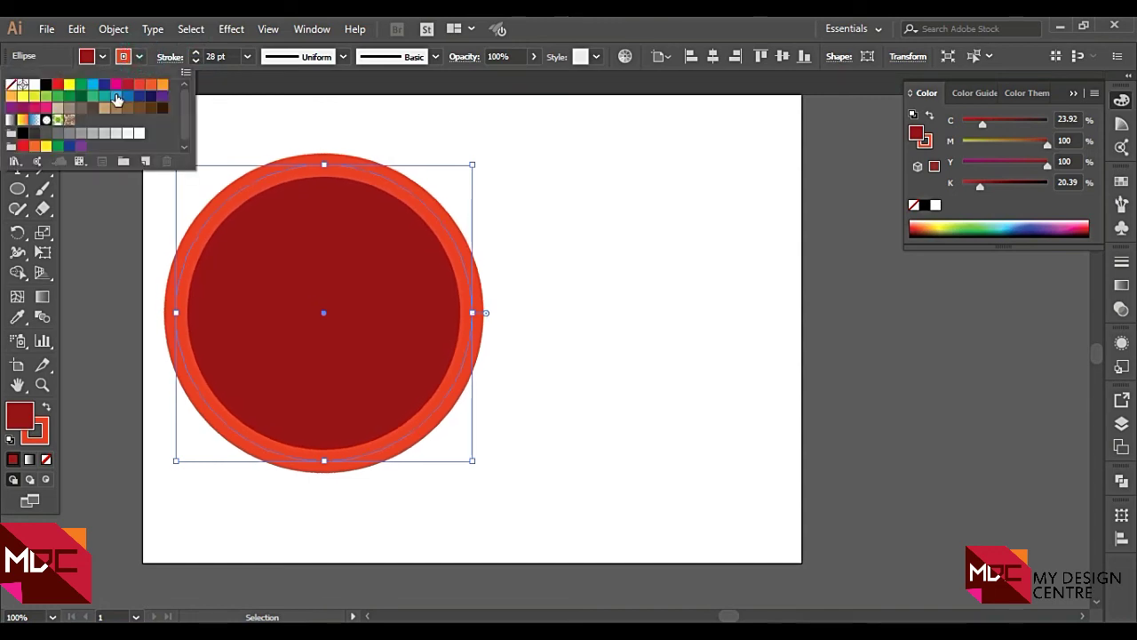
click(98, 58)
click(83, 57)
click(122, 59)
click(684, 320)
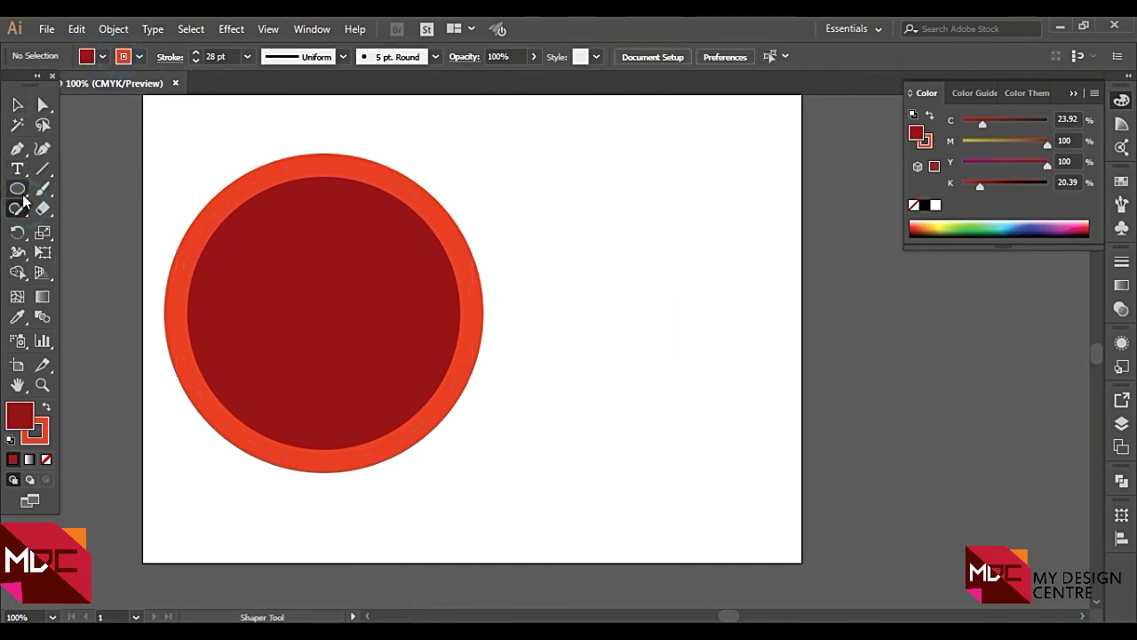
click(18, 188)
Draw a star right of the circle with a 10 pt stroke, then move and rotate it
click(100, 264)
drag(583, 192, 649, 233)
click(18, 106)
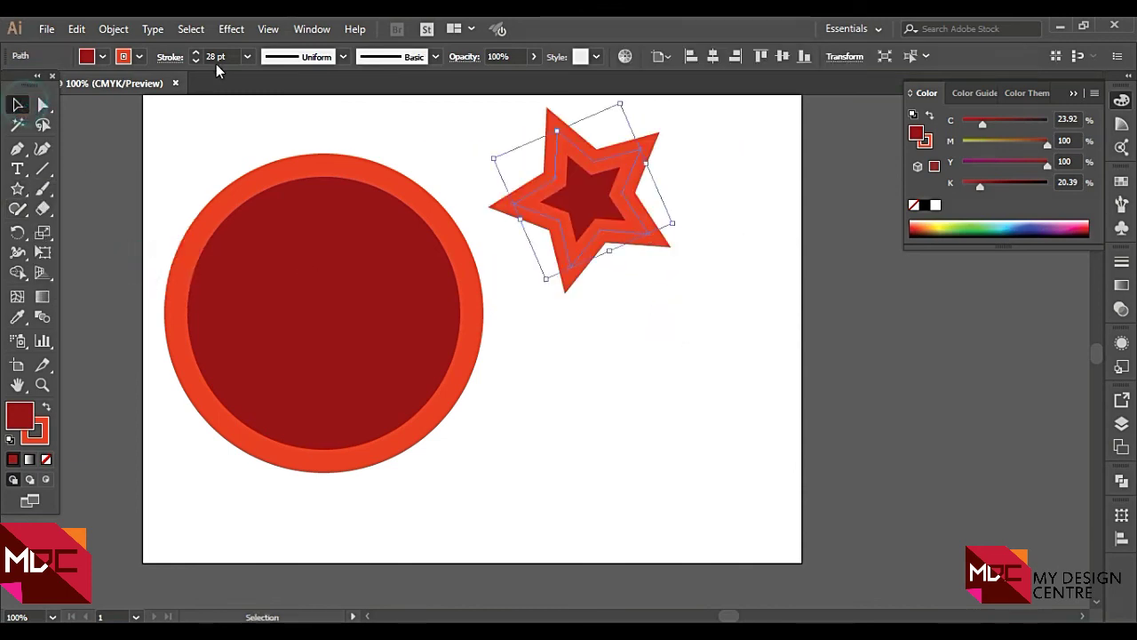
click(196, 60)
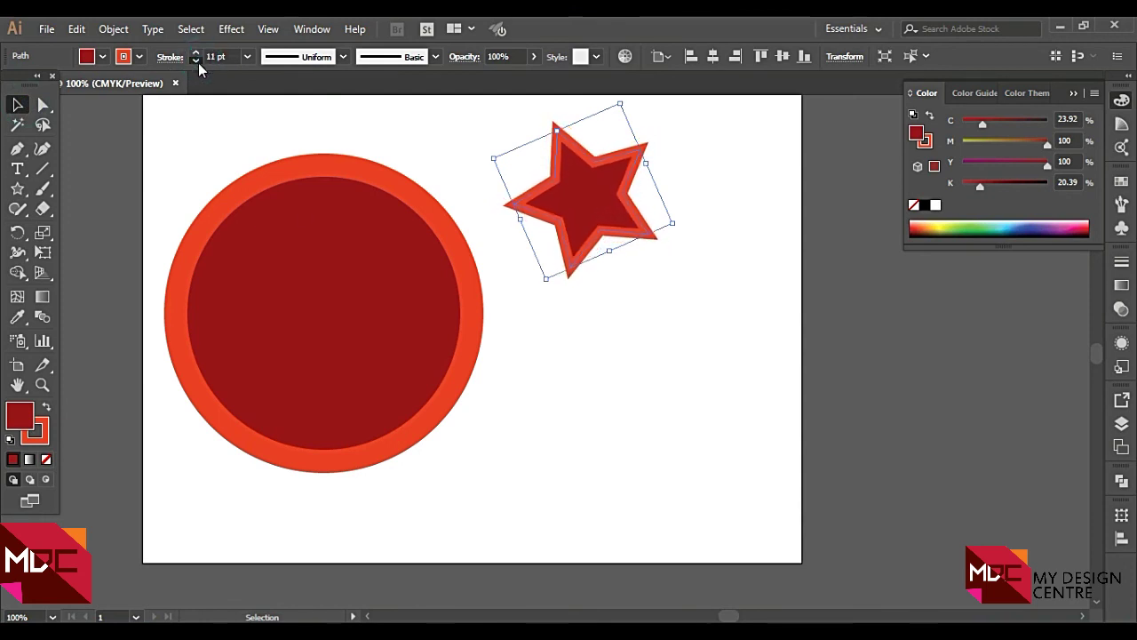
mouse_move(575, 189)
mouse_down()
mouse_move(850, 174)
mouse_move(828, 173)
mouse_up()
mouse_move(672, 318)
mouse_down()
mouse_move(622, 411)
mouse_move(606, 415)
mouse_up()
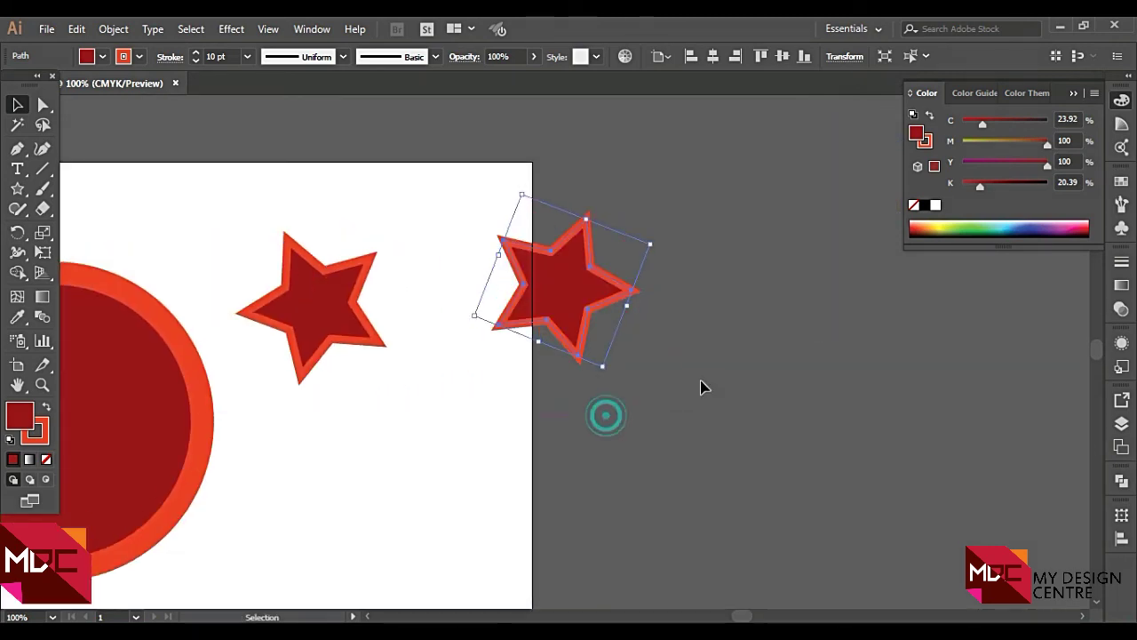
Duplicate the star between the others, rotate and raise it, then select the circle and stars
click(702, 386)
drag(564, 292, 435, 293)
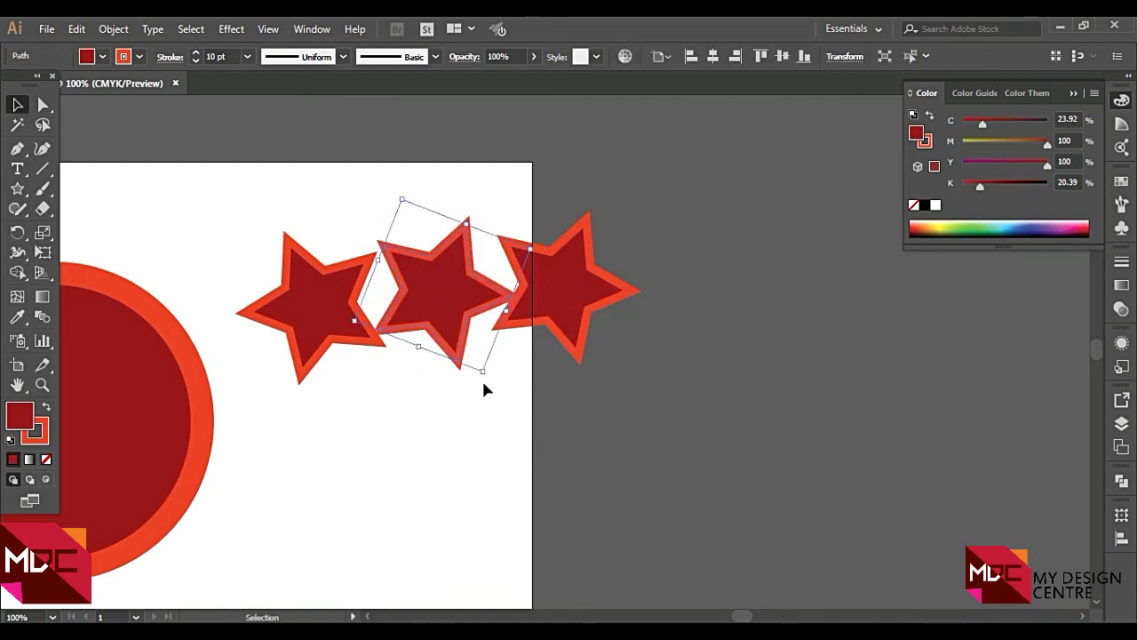
mouse_move(485, 379)
mouse_down()
mouse_move(507, 340)
mouse_move(507, 353)
mouse_move(544, 374)
mouse_up()
drag(455, 340, 457, 318)
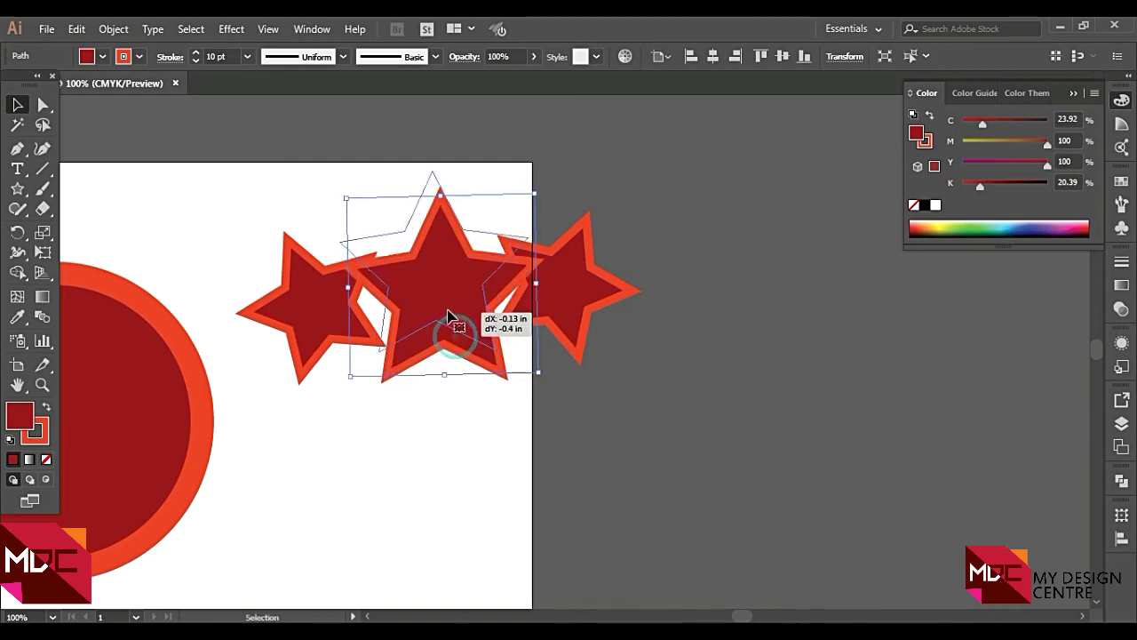
drag(166, 329, 698, 329)
key(ctrl+minus)
drag(628, 378, 376, 367)
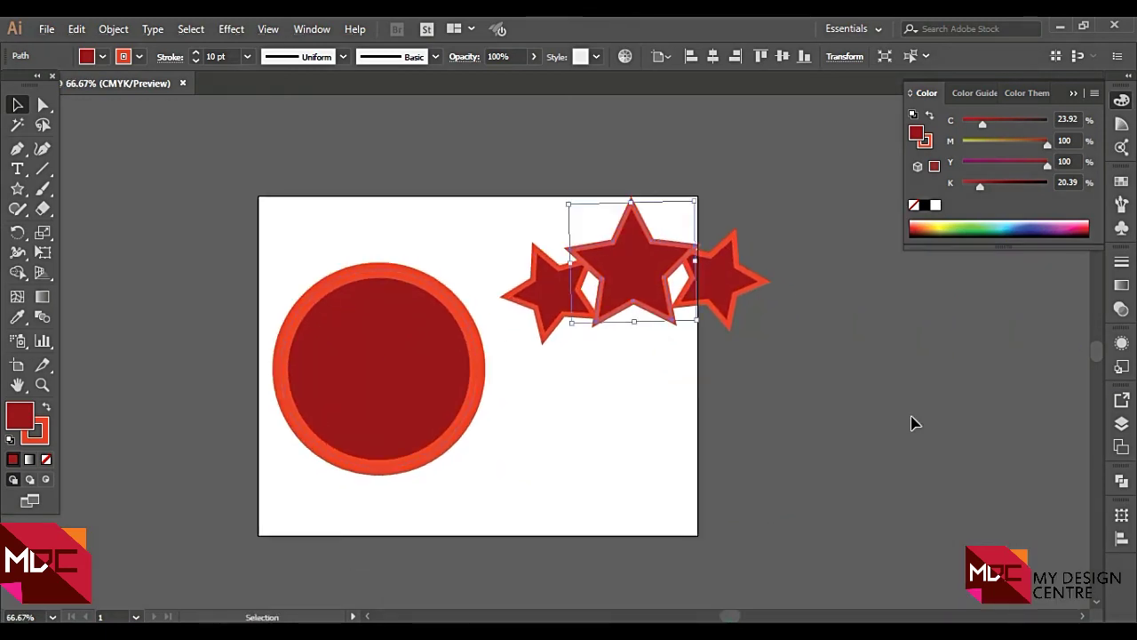
drag(894, 468, 426, 140)
Fill the three stars green
drag(893, 389, 551, 320)
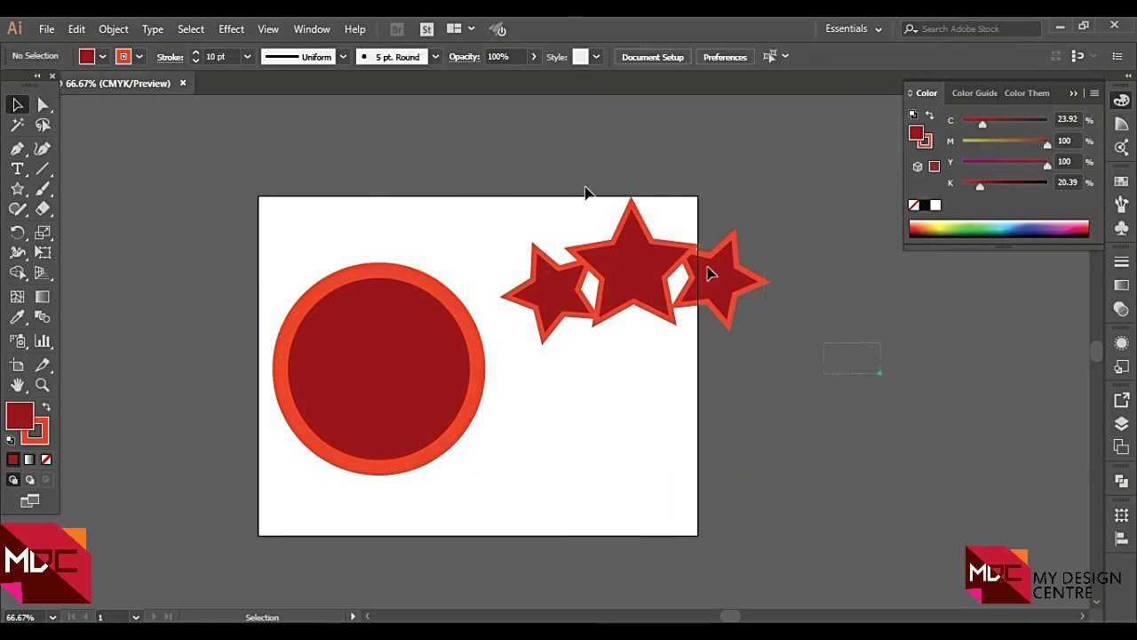
drag(1042, 223, 978, 224)
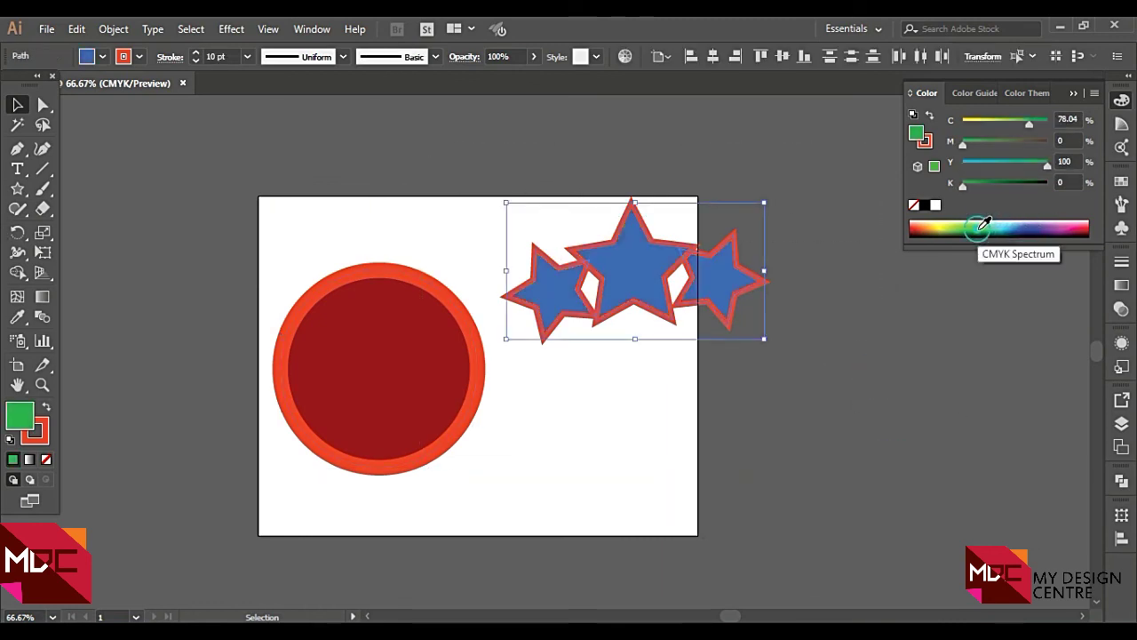
click(977, 395)
Give the three stars dark green outlines, then deselect them
drag(858, 436, 497, 153)
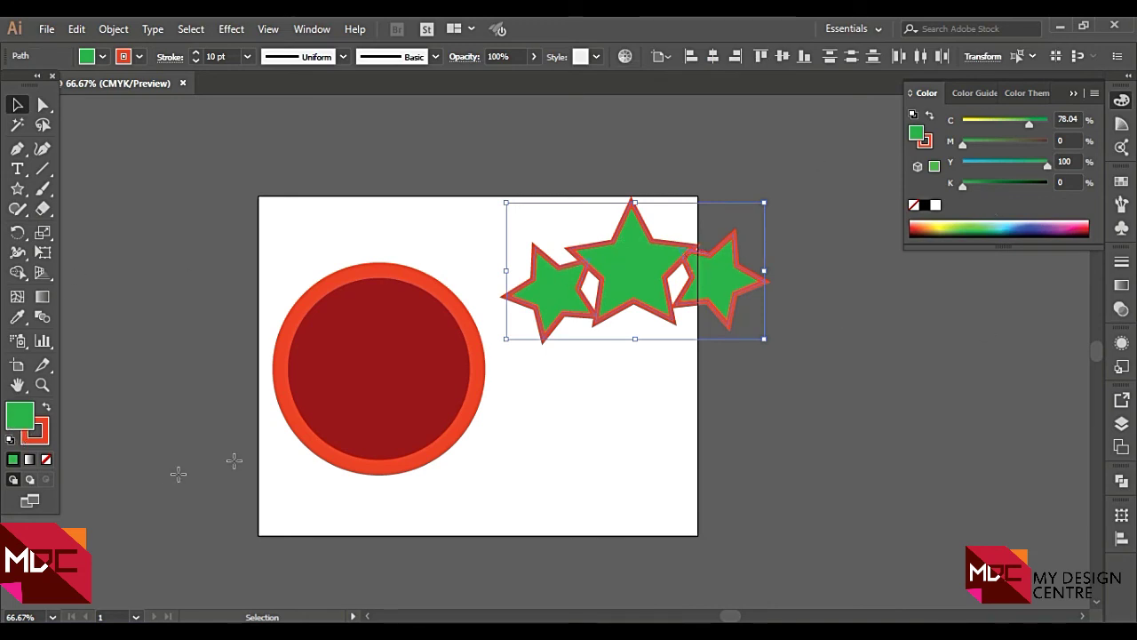
key(c)
click(47, 419)
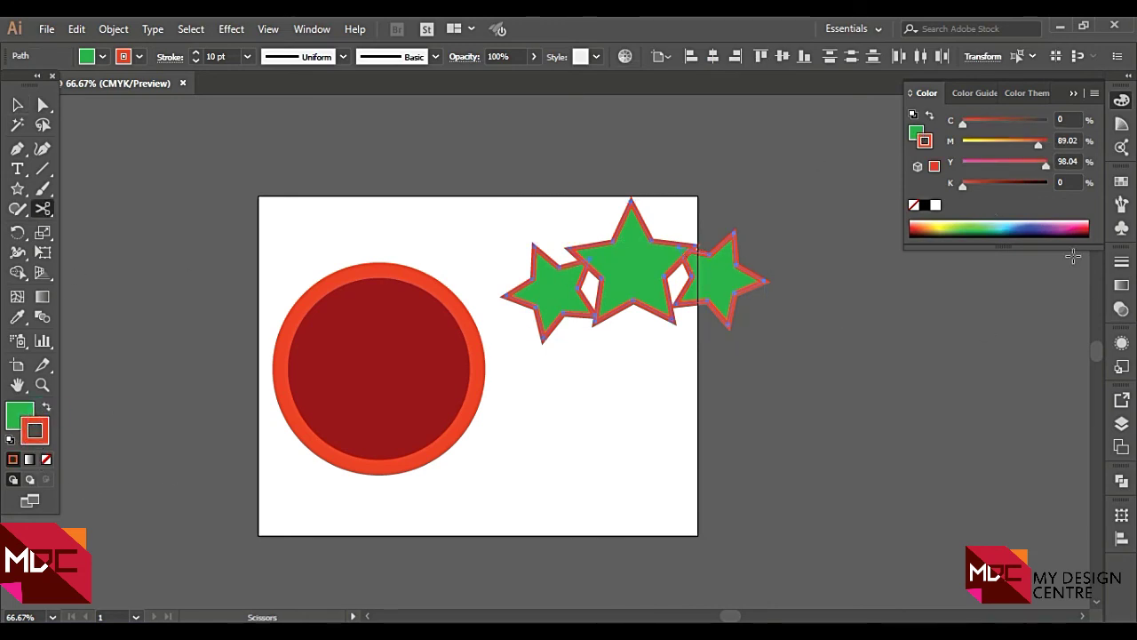
click(959, 228)
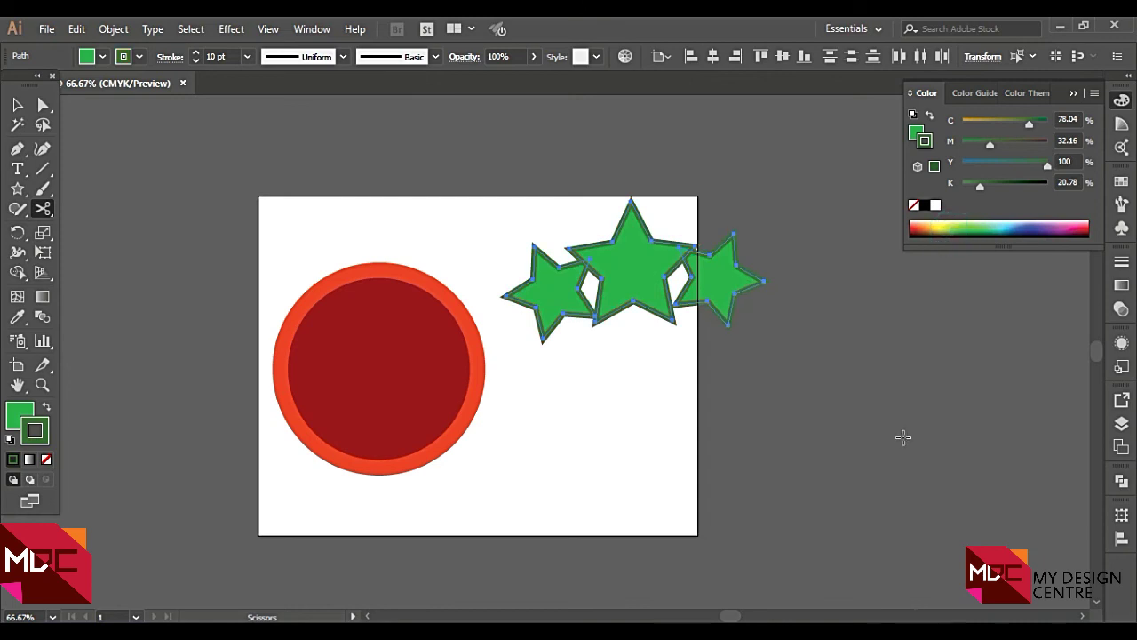
click(863, 444)
key(Return)
key(v)
click(263, 128)
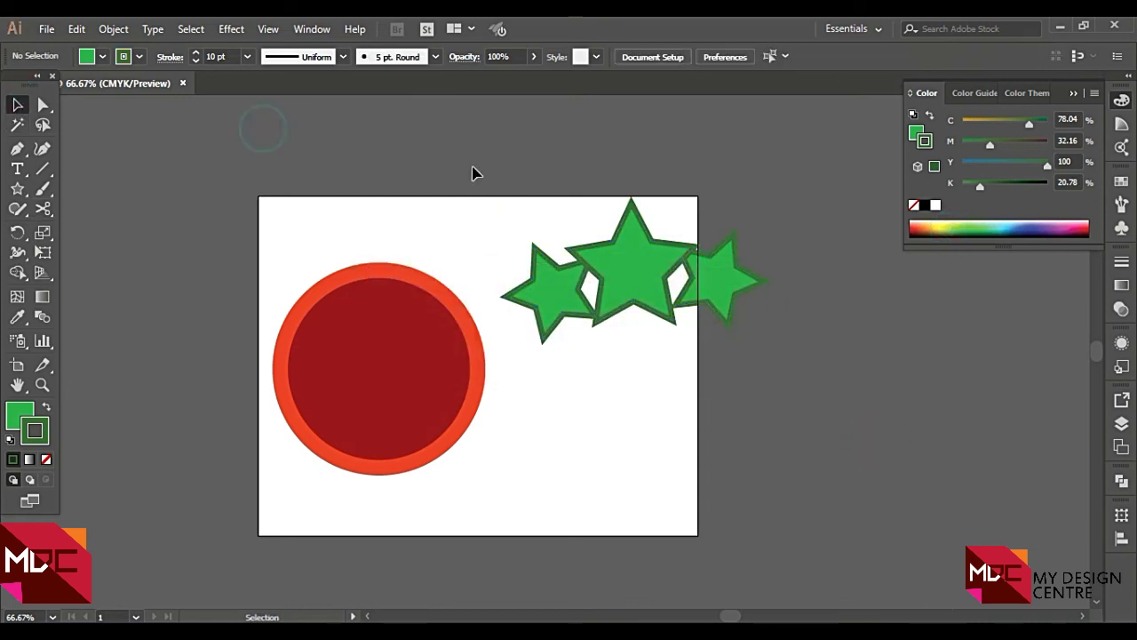
scroll(598, 246, down, 2)
mouse_move(602, 257)
mouse_down()
mouse_move(622, 338)
mouse_move(587, 342)
mouse_up()
scroll(612, 373, up, 1)
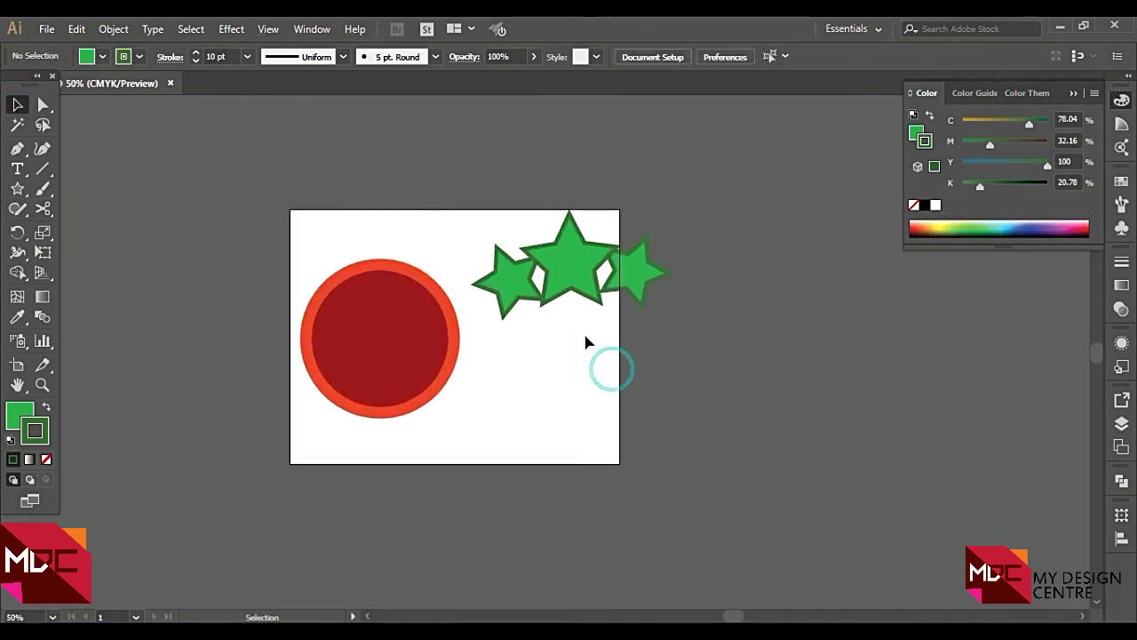
scroll(565, 305, up, 2)
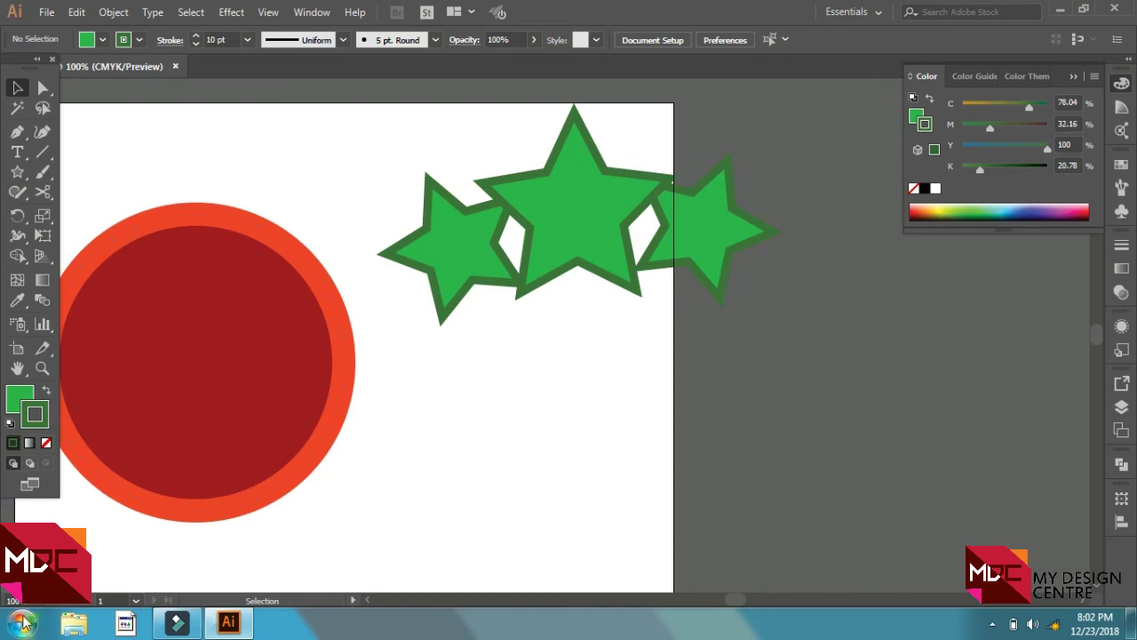
Pull the circle's top anchor up and its bottom anchor up toward the centre, forming an arch
drag(370, 432, 618, 373)
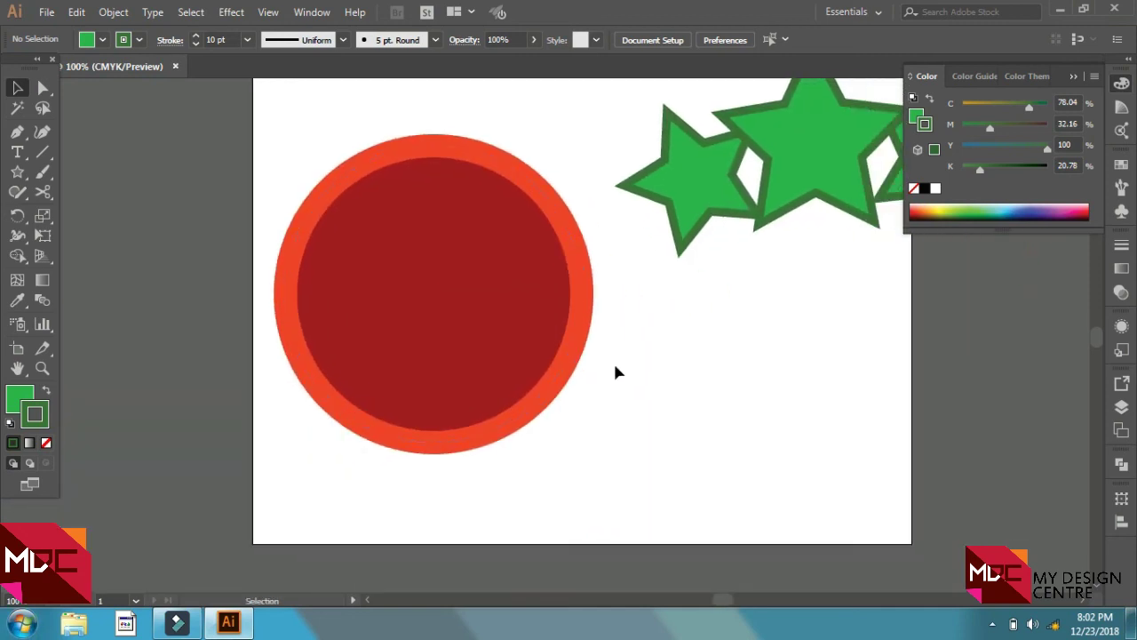
click(45, 87)
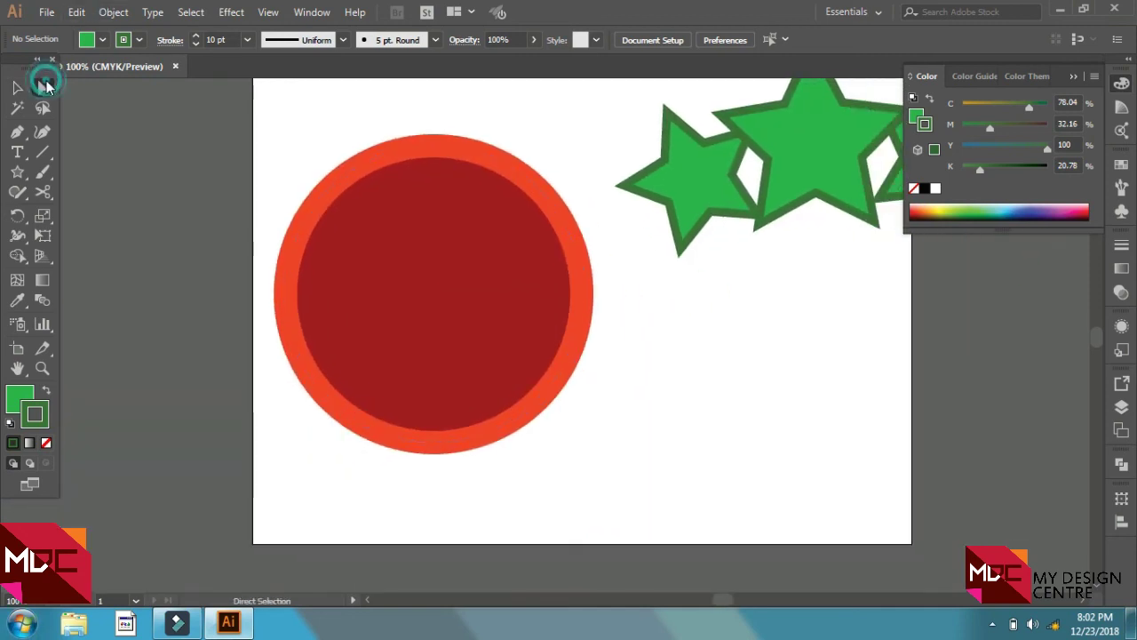
click(522, 246)
mouse_move(434, 146)
mouse_down()
mouse_move(436, 258)
mouse_move(425, 211)
mouse_up()
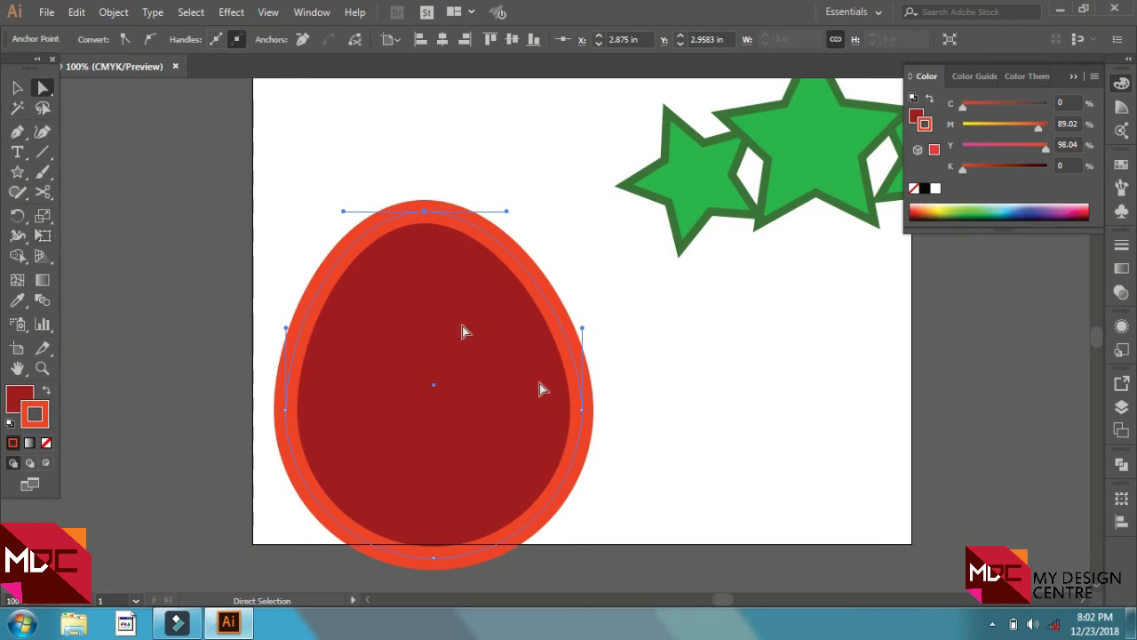
key(ctrl+minus)
drag(406, 435, 405, 306)
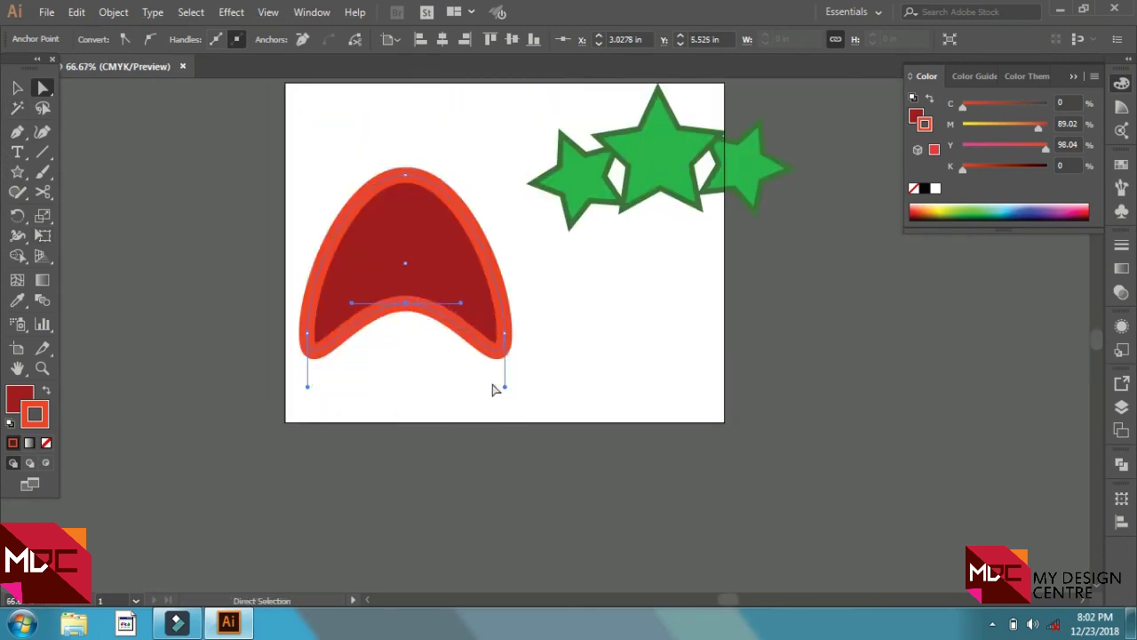
click(17, 88)
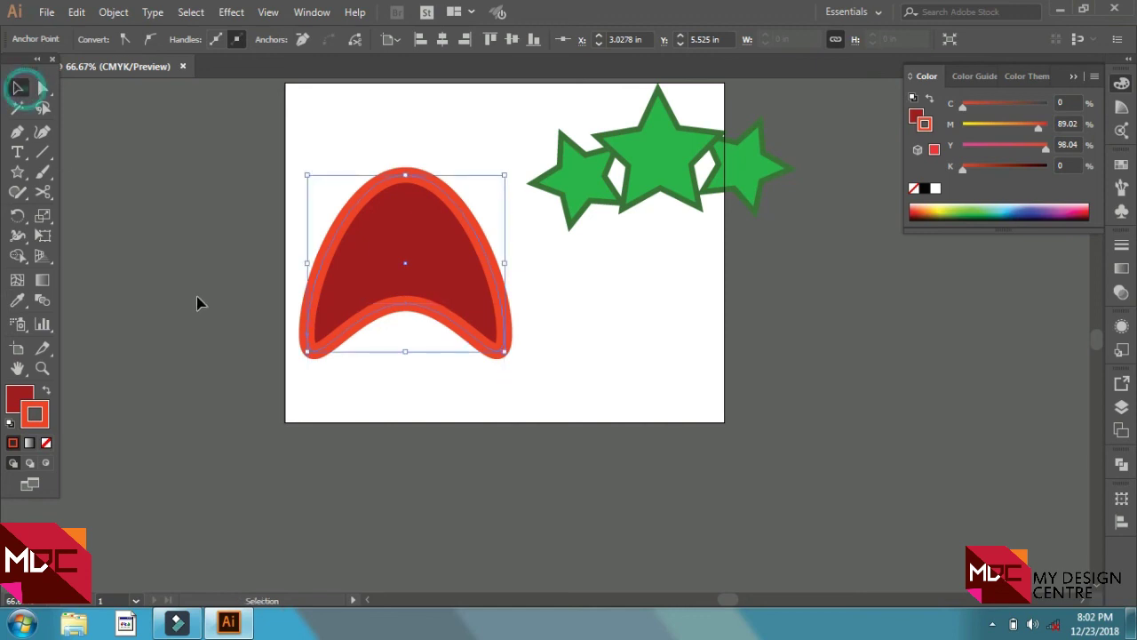
click(218, 299)
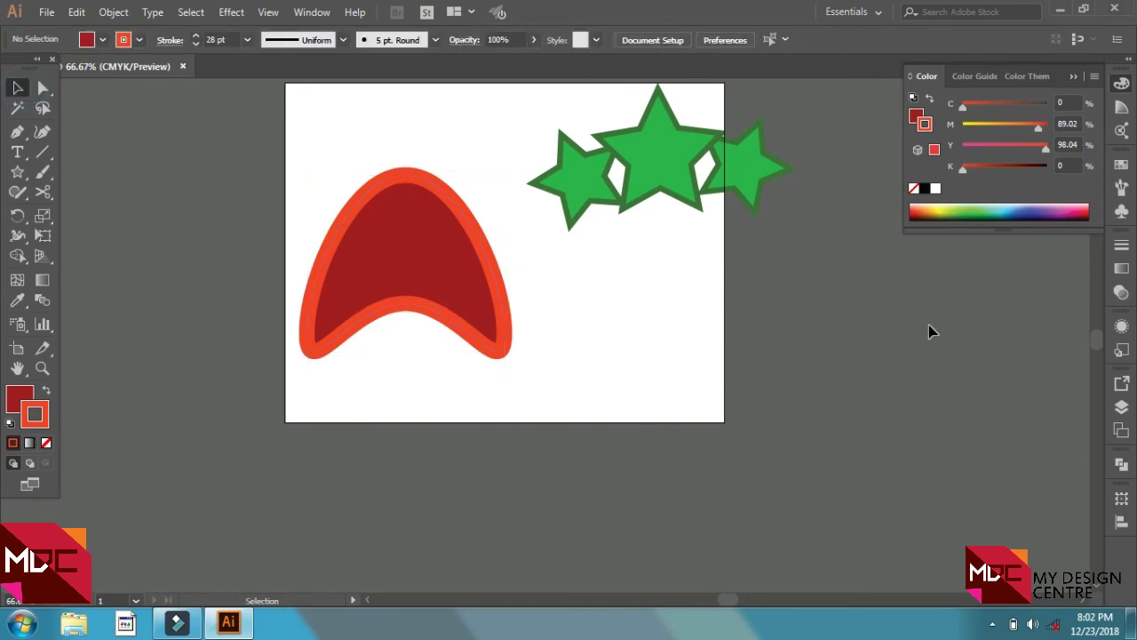